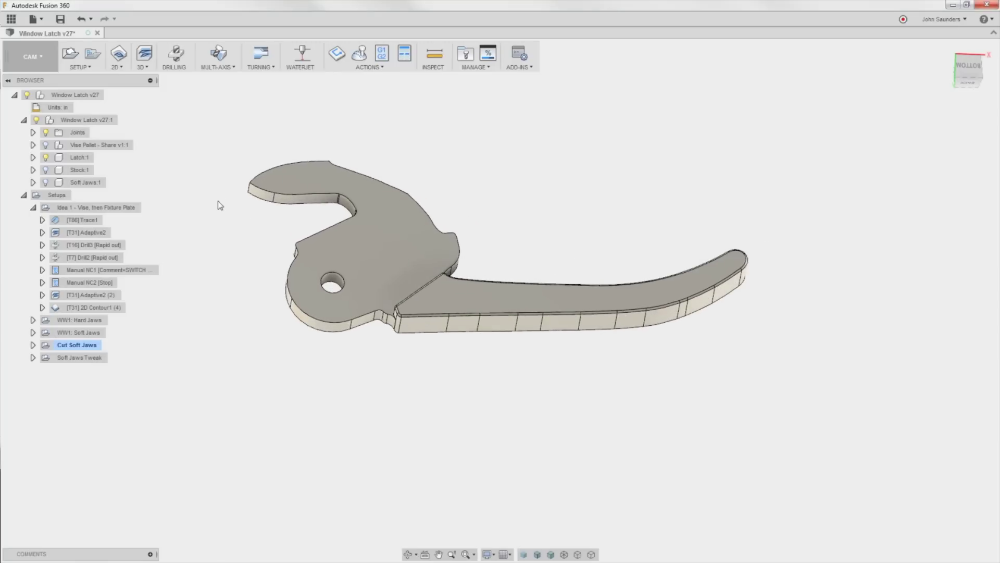
# Preview the stock of the Idea 1 - Vise, then Fixture Plate setup and the WW1: Soft Jaws setup.
pyautogui.keyDown('shift'); pyautogui.moveTo(218, 204); pyautogui.dragTo(145, 219, button='middle'); pyautogui.keyUp('shift')
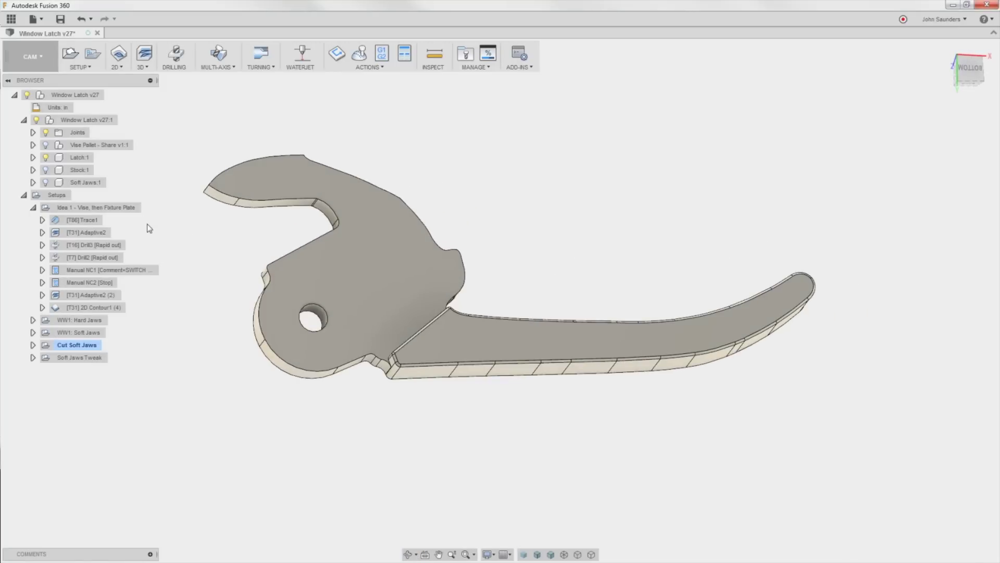
pyautogui.click(107, 207)
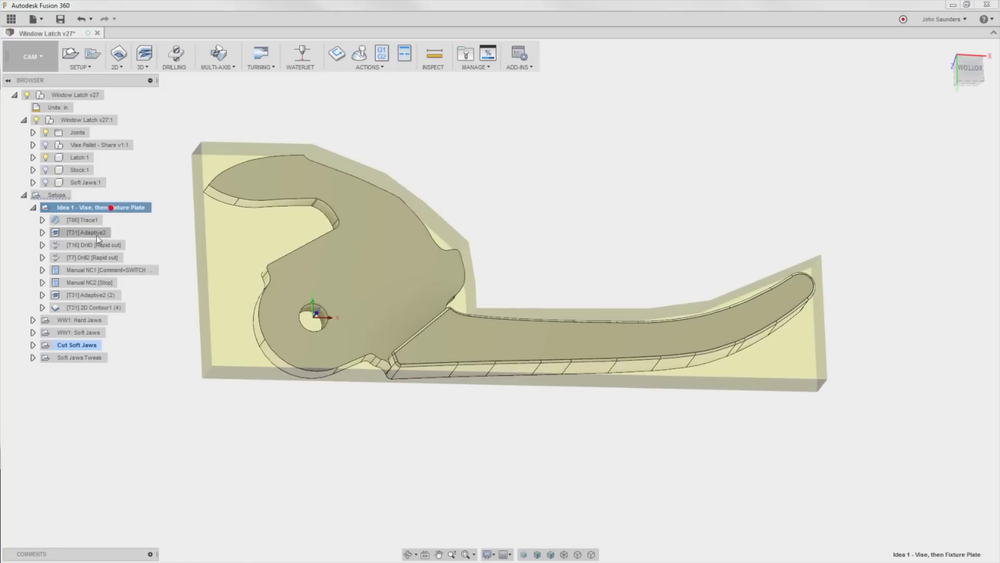
pyautogui.click(88, 223)
pyautogui.click(98, 209)
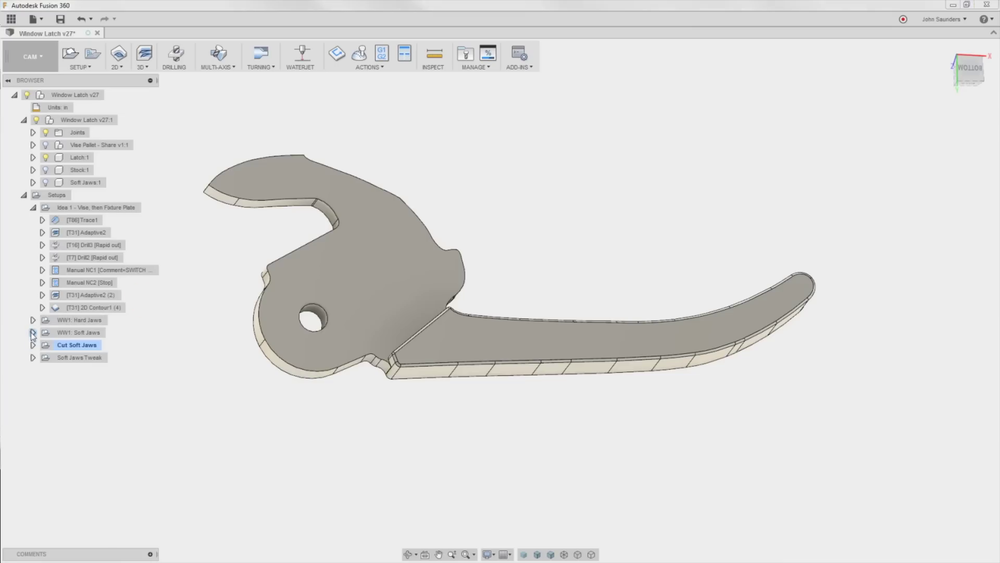
pyautogui.click(33, 333)
pyautogui.click(64, 334)
pyautogui.click(34, 332)
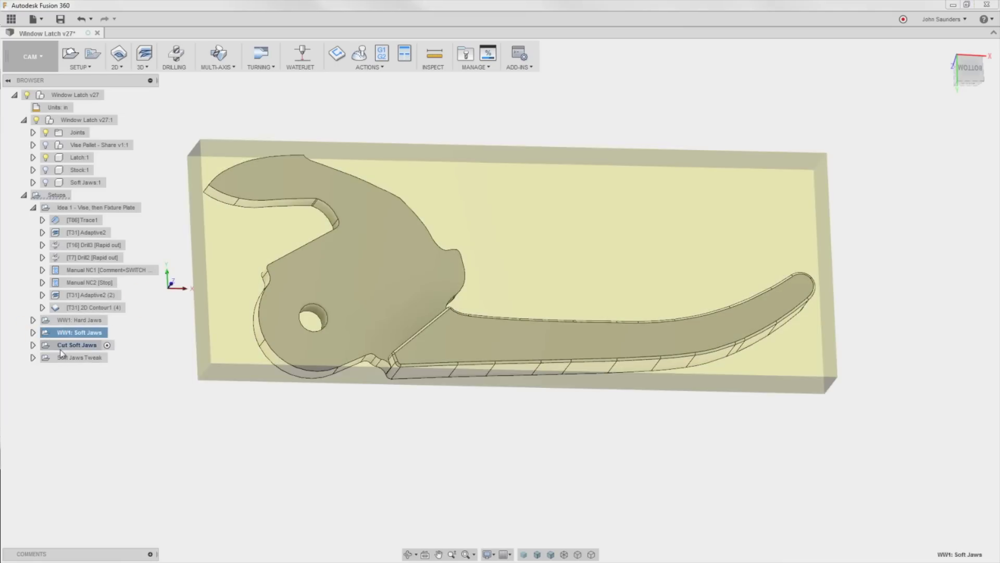
# Review the Trace1, Adaptive2 and Drill3 toolpaths in the Idea 1 setup against the latch.
pyautogui.click(74, 210)
pyautogui.click(79, 221)
pyautogui.click(83, 235)
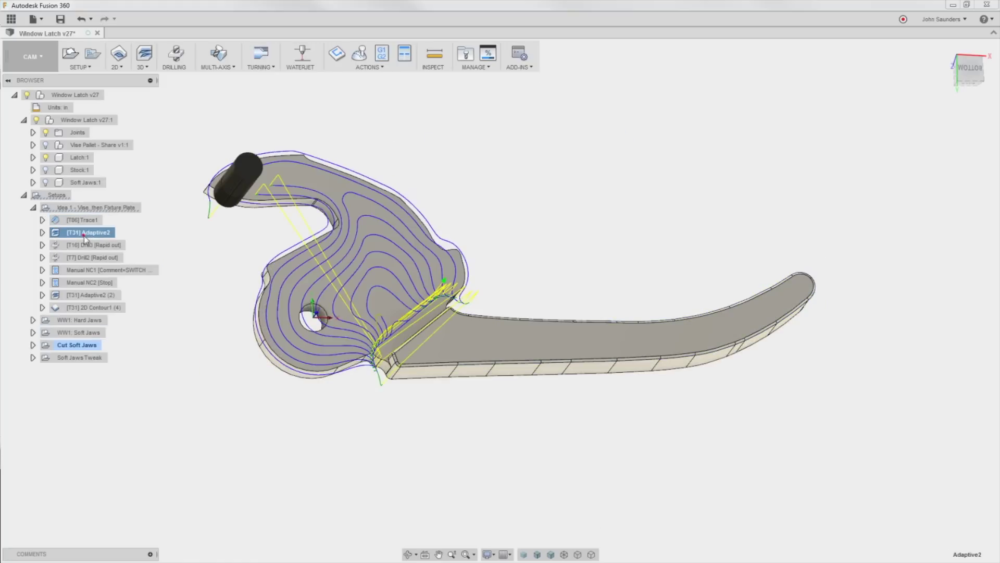
pyautogui.click(83, 247)
pyautogui.click(83, 221)
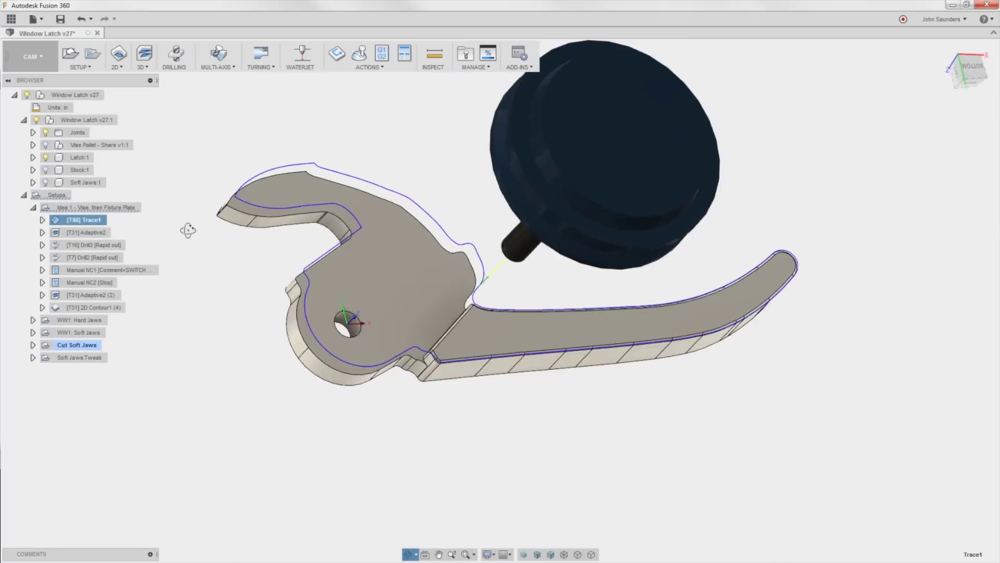
pyautogui.click(105, 210)
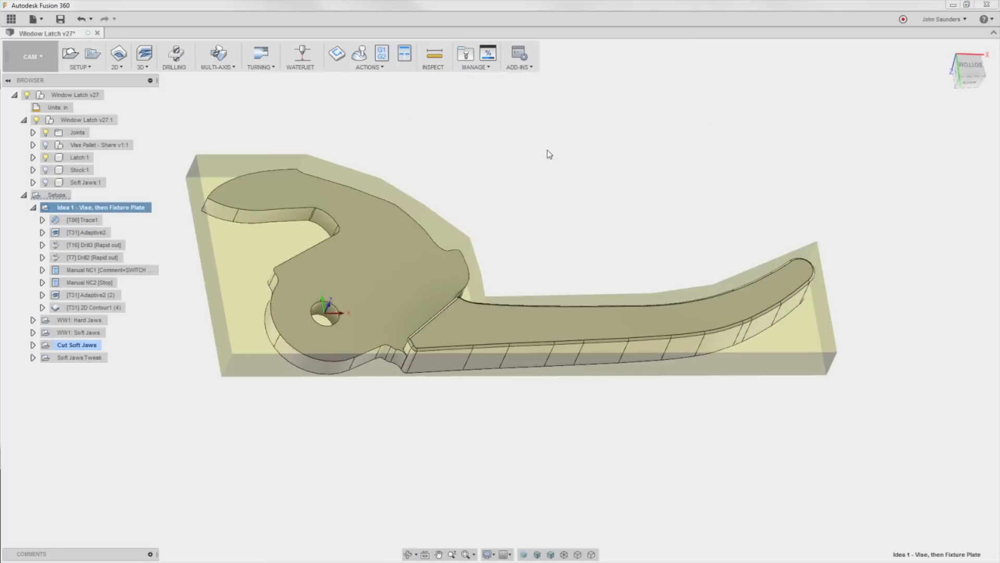
# Show the Vise Pallet - Share component and examine how the latch and its stock sit over the hole grid.
pyautogui.click(969, 66)
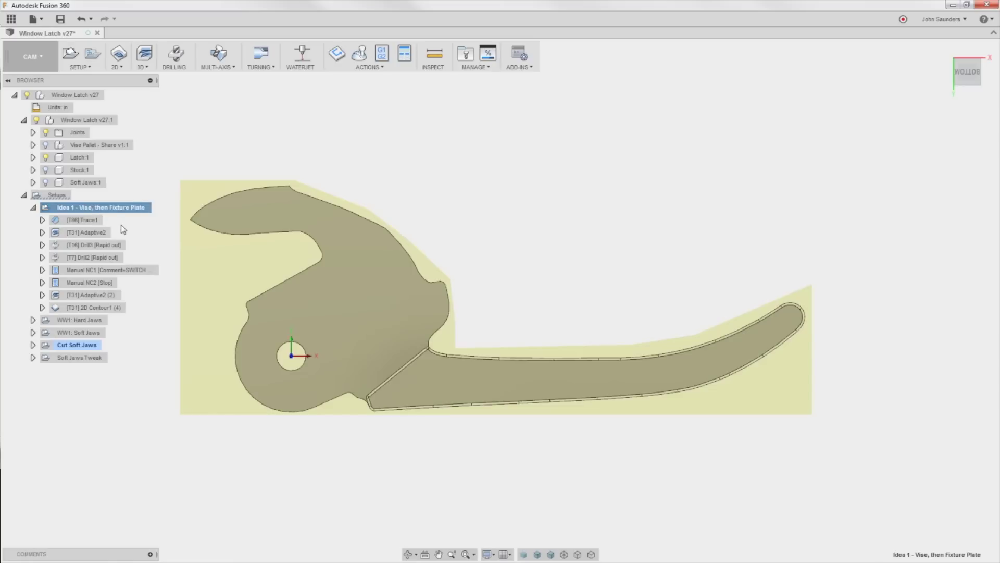
pyautogui.click(45, 145)
pyautogui.scroll(-5, 334, 268)
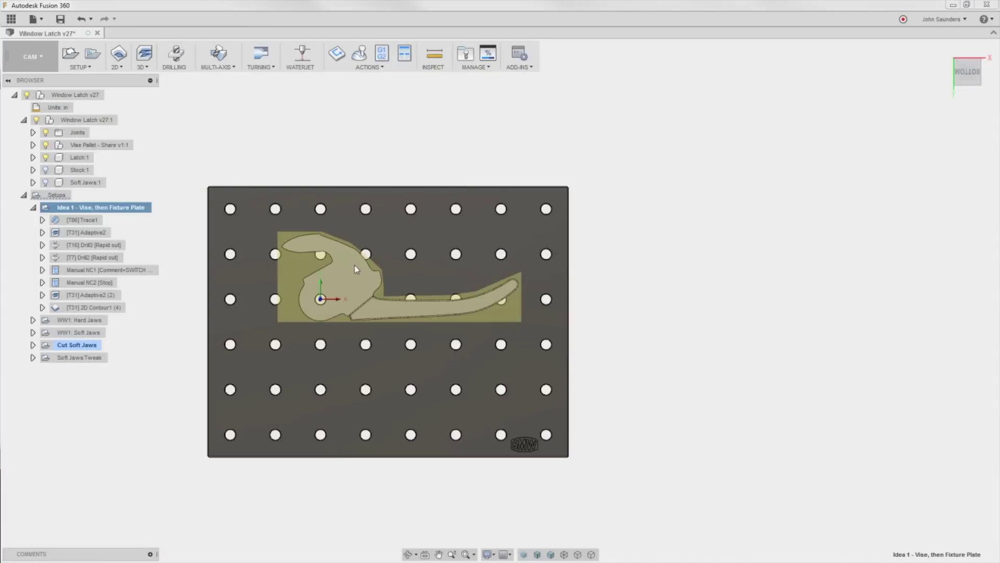
pyautogui.keyDown('shift'); pyautogui.moveTo(354, 268); pyautogui.dragTo(397, 229, button='middle'); pyautogui.keyUp('shift')
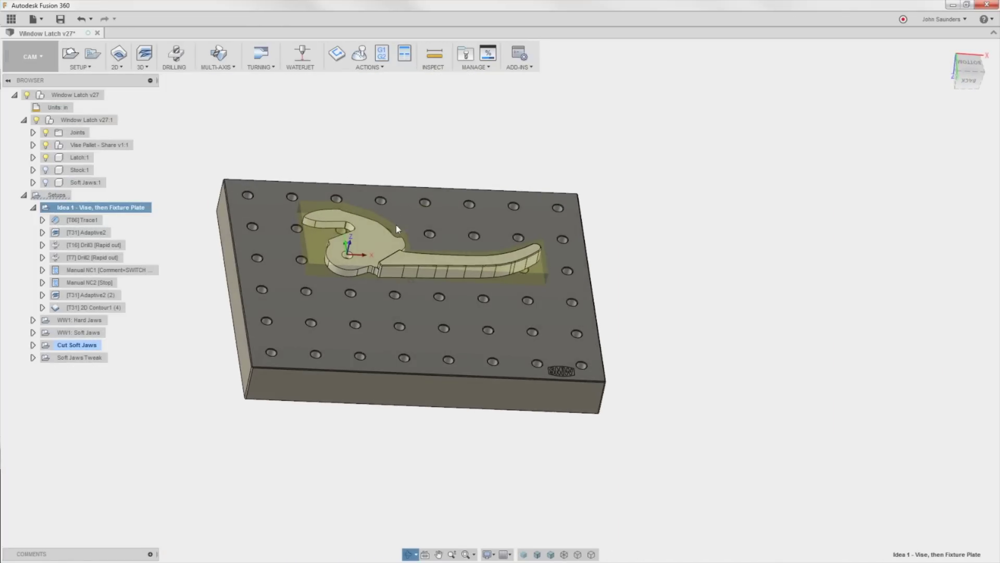
pyautogui.scroll(2, 396, 255)
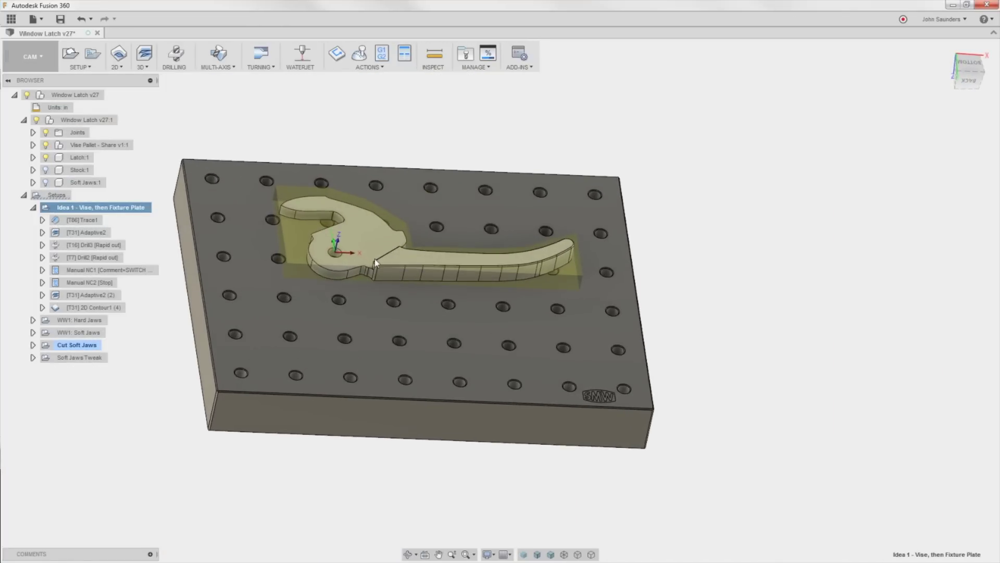
pyautogui.click(969, 65)
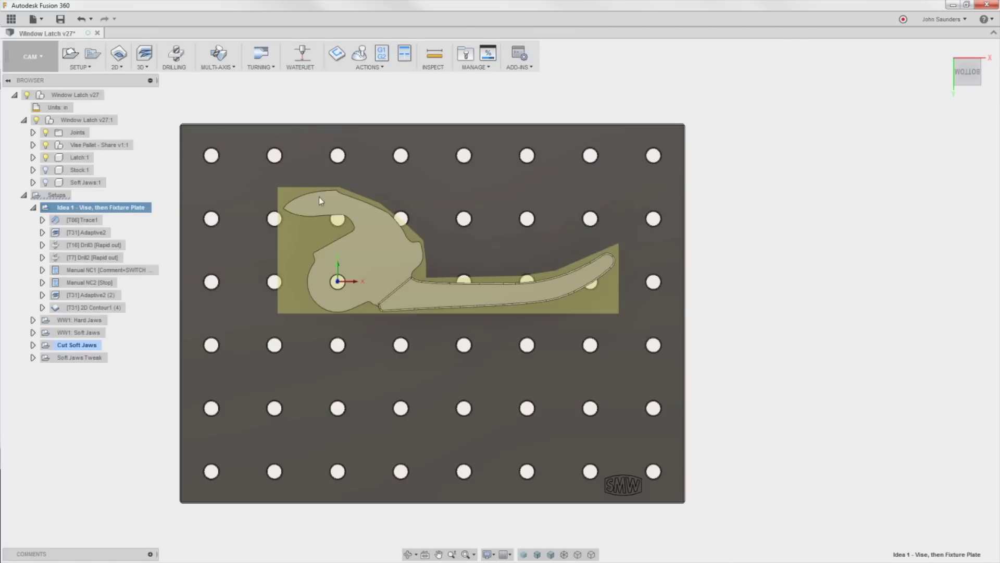
# Edit the Idea 1 setup and change its stock mode to Fixed size box.
pyautogui.rightClick(81, 208)
pyautogui.click(280, 206)
pyautogui.rightClick(105, 214)
pyautogui.click(119, 215)
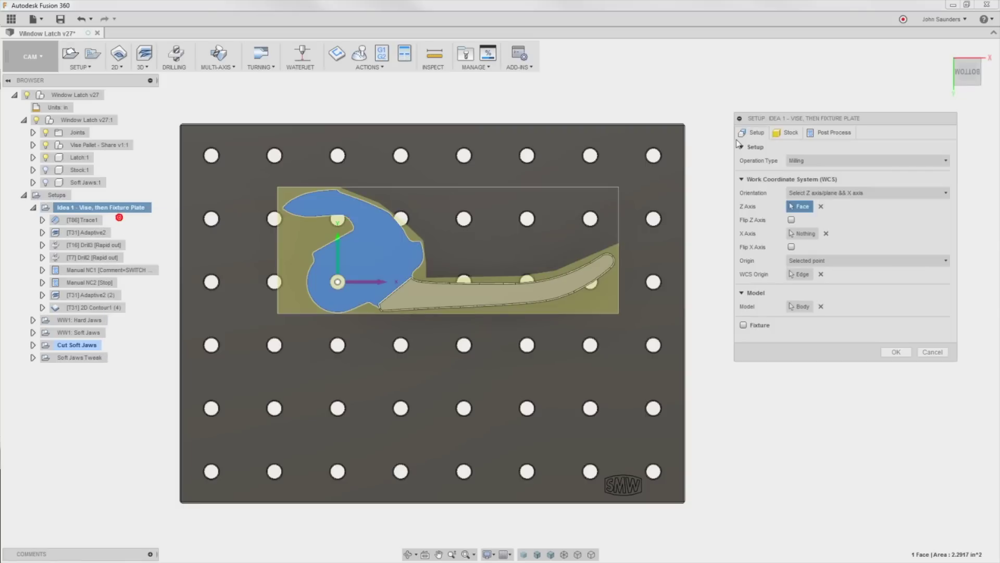
pyautogui.click(779, 134)
pyautogui.click(809, 161)
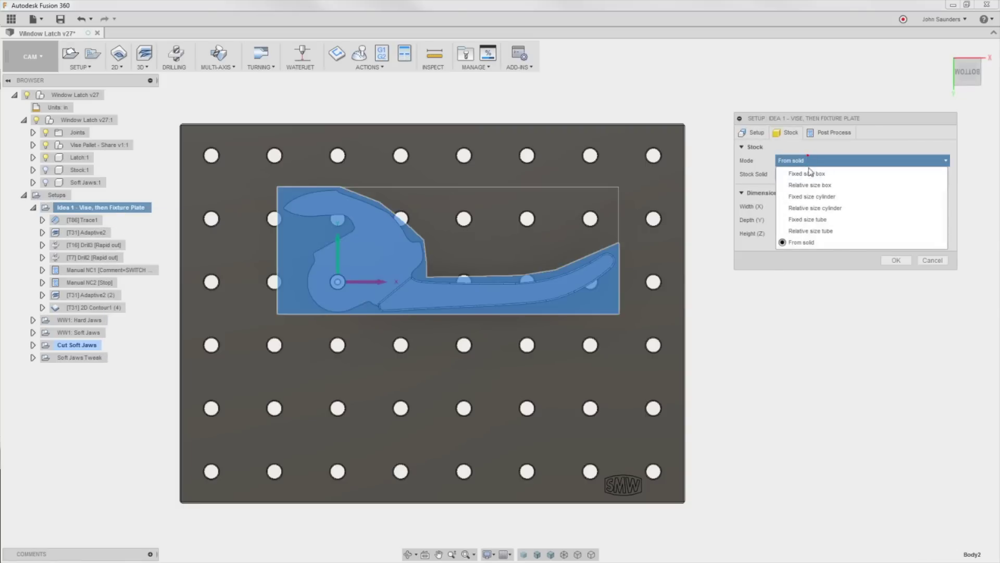
pyautogui.click(809, 173)
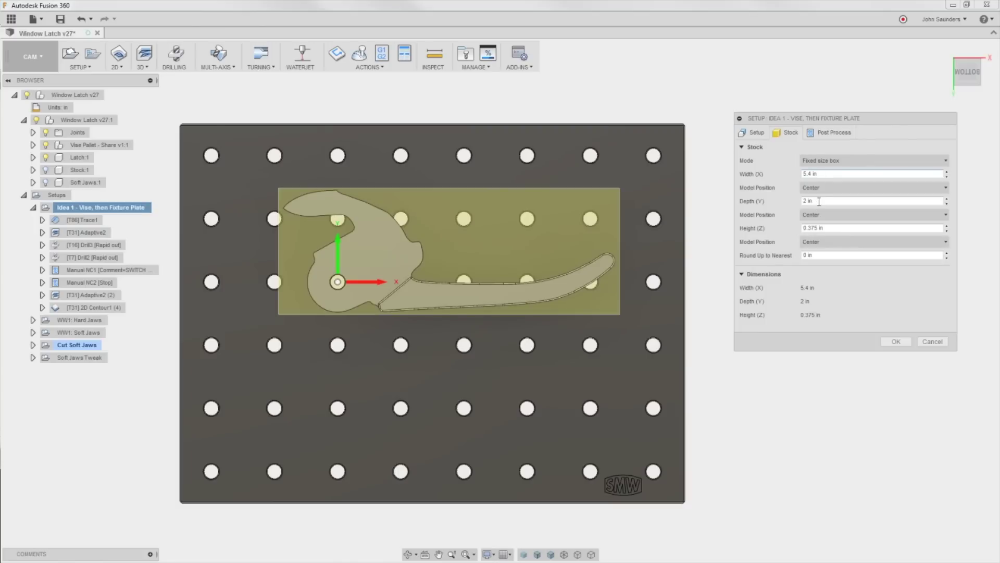
pyautogui.click(897, 342)
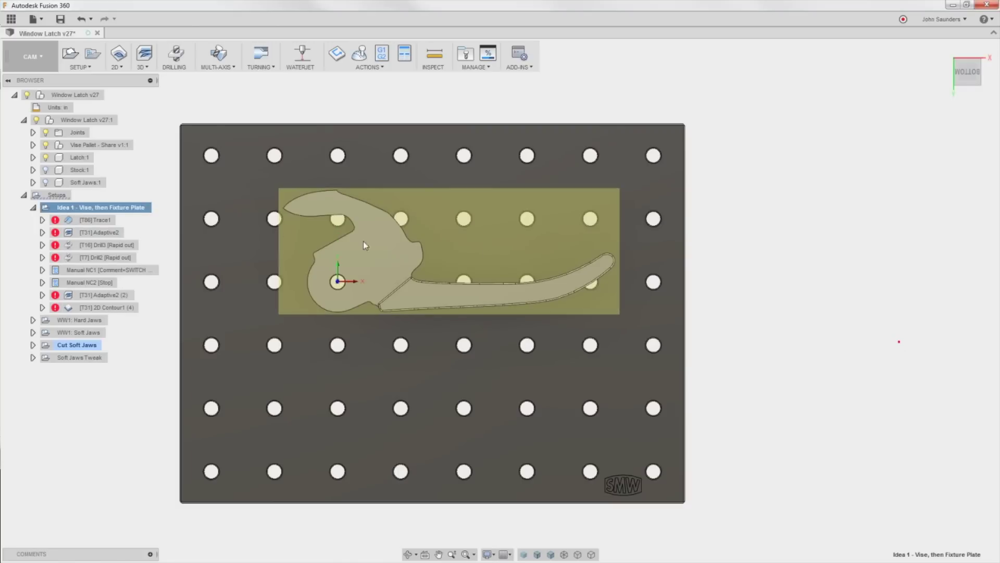
# Hide the Vise Pallet - Share component and regenerate the toolpaths of the Idea 1 setup.
pyautogui.click(46, 145)
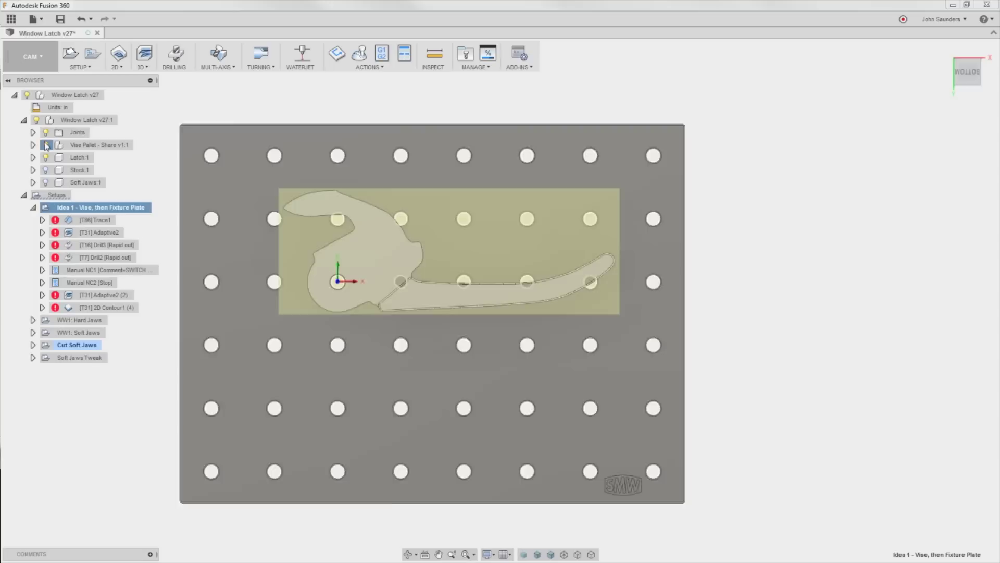
pyautogui.hotkey('ctrl', 'g')
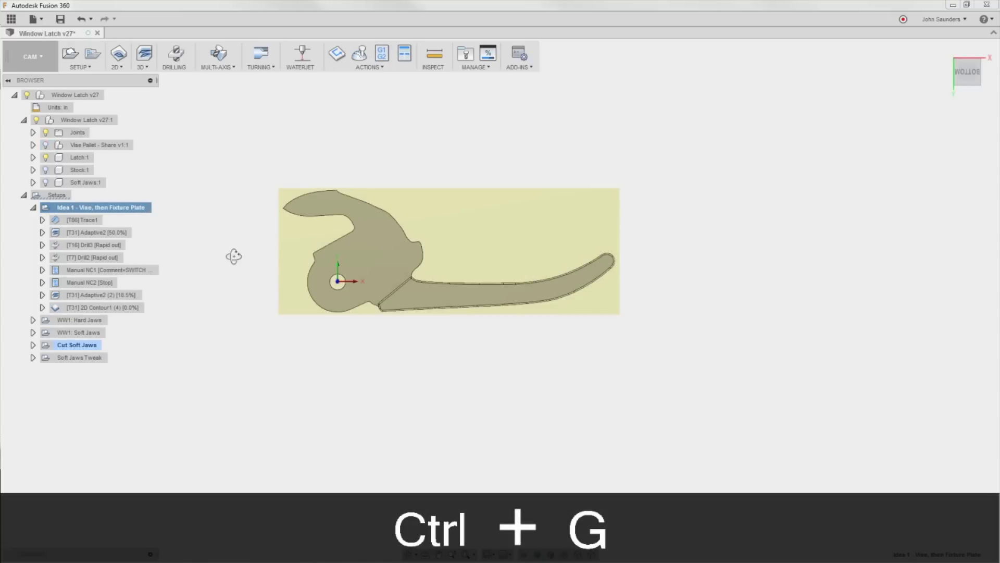
pyautogui.keyDown('shift'); pyautogui.moveTo(232, 255); pyautogui.dragTo(386, 243, button='middle'); pyautogui.keyUp('shift')
pyautogui.click(968, 81)
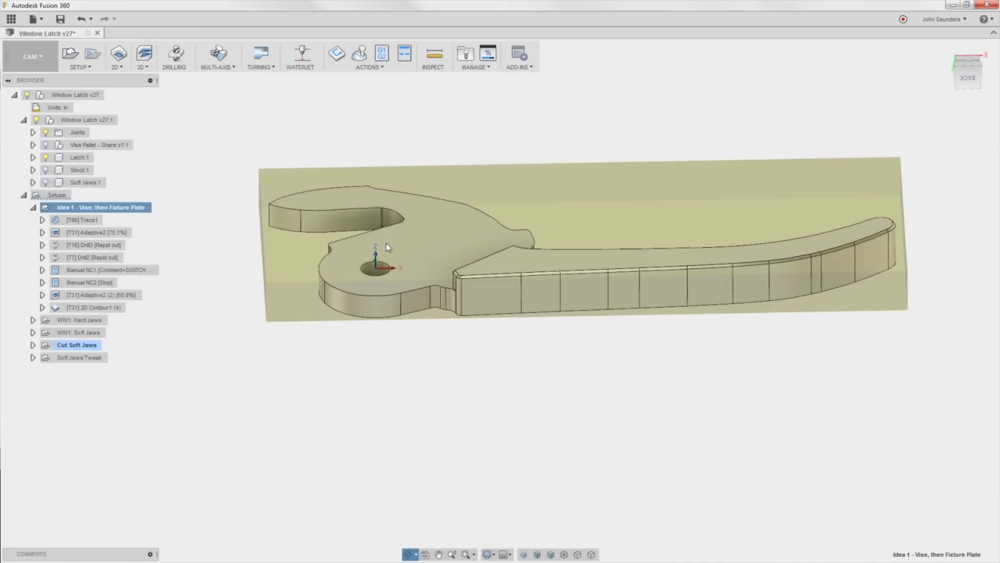
pyautogui.scroll(5, 386, 243)
pyautogui.moveTo(965, 58); pyautogui.dragTo(946, 67)
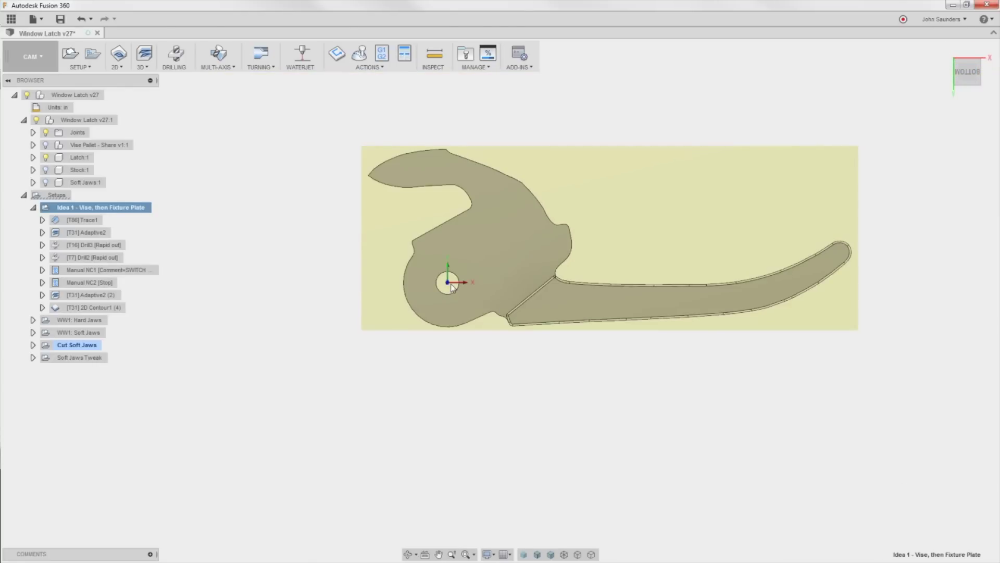
pyautogui.moveTo(447, 284); pyautogui.dragTo(415, 285, button='middle')
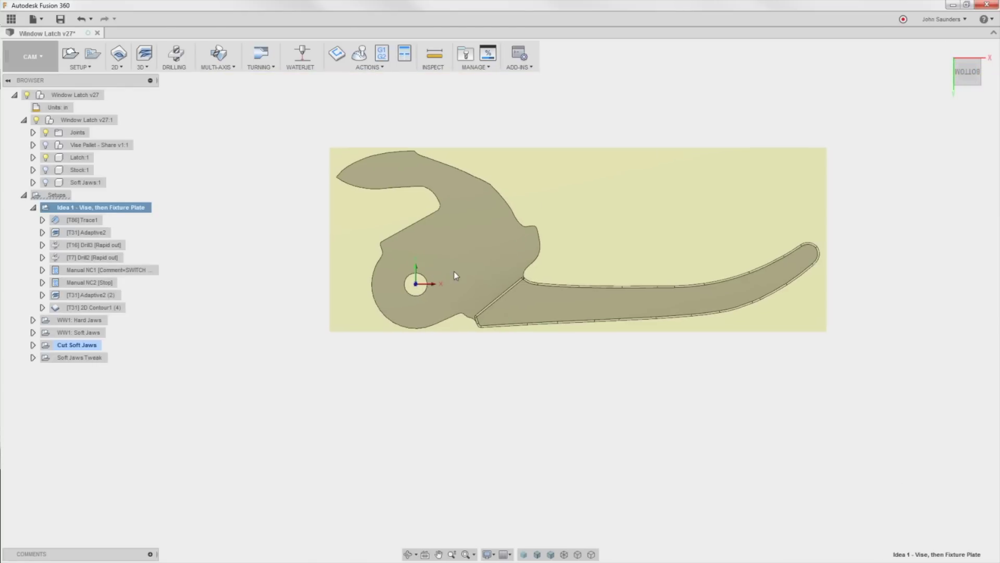
pyautogui.scroll(-1, 412, 295)
pyautogui.scroll(2, 423, 284)
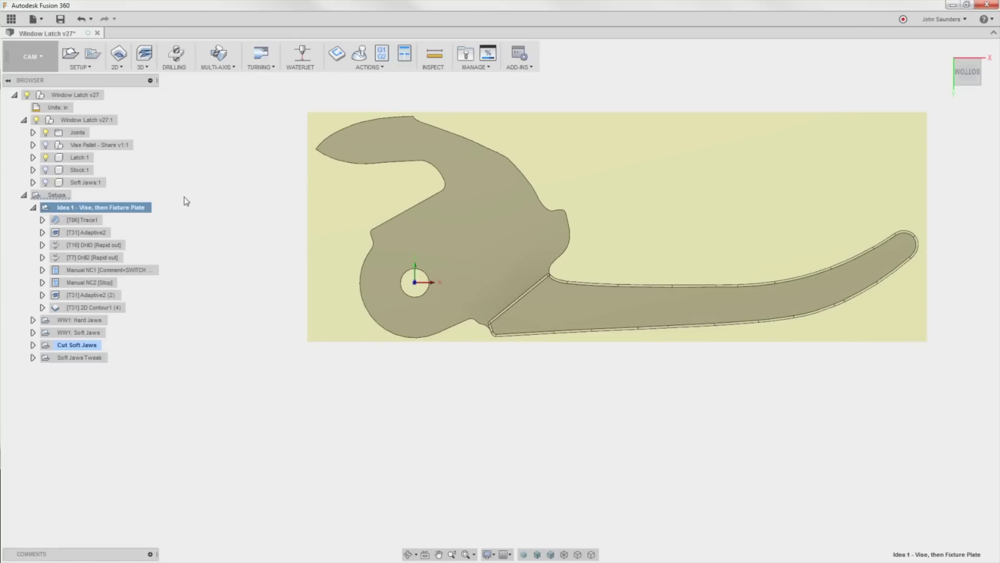
# In the Model workspace, hide the Soft Jaws, then show and activate the Latch component with its first sketch highlighted.
pyautogui.click(31, 56)
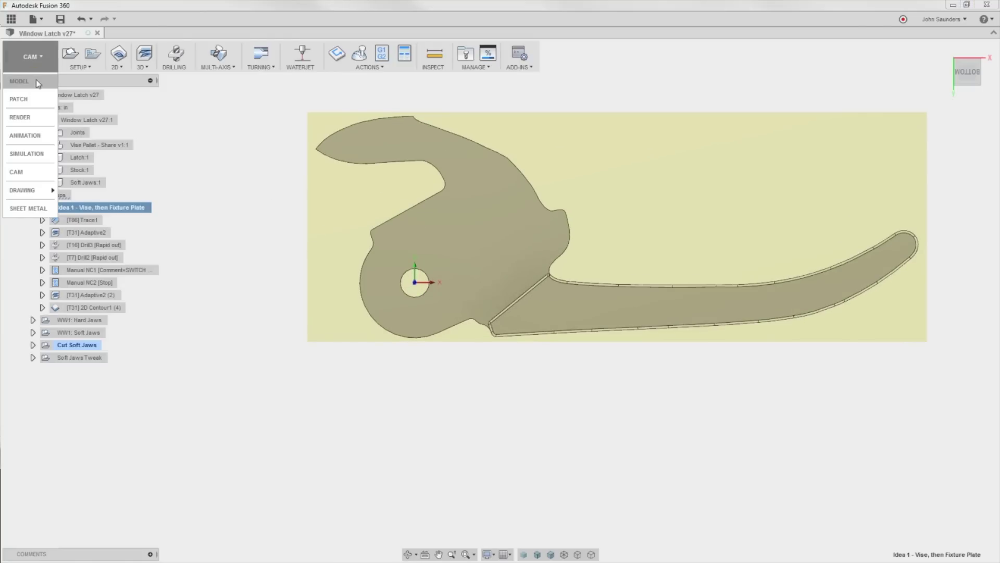
pyautogui.click(37, 83)
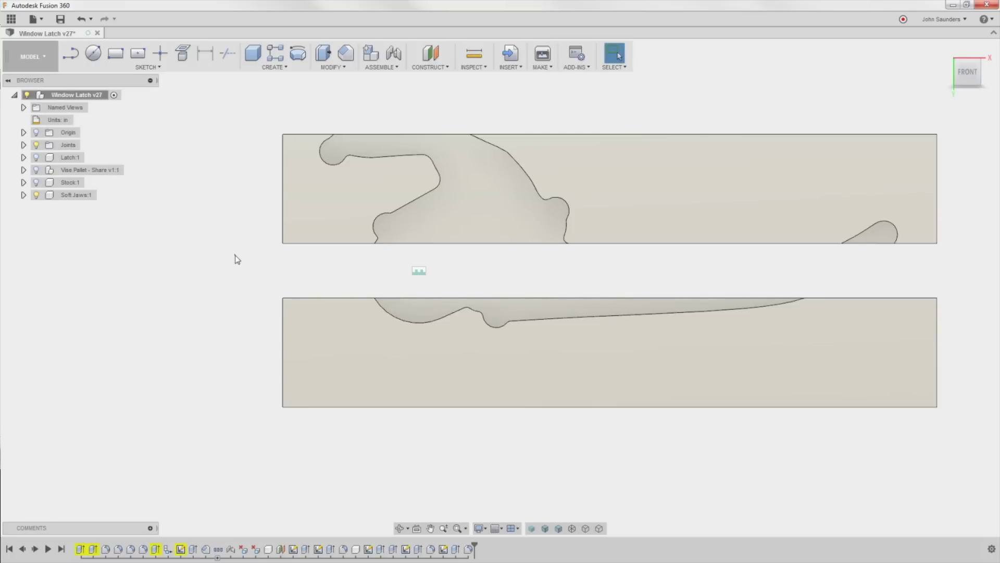
pyautogui.click(36, 158)
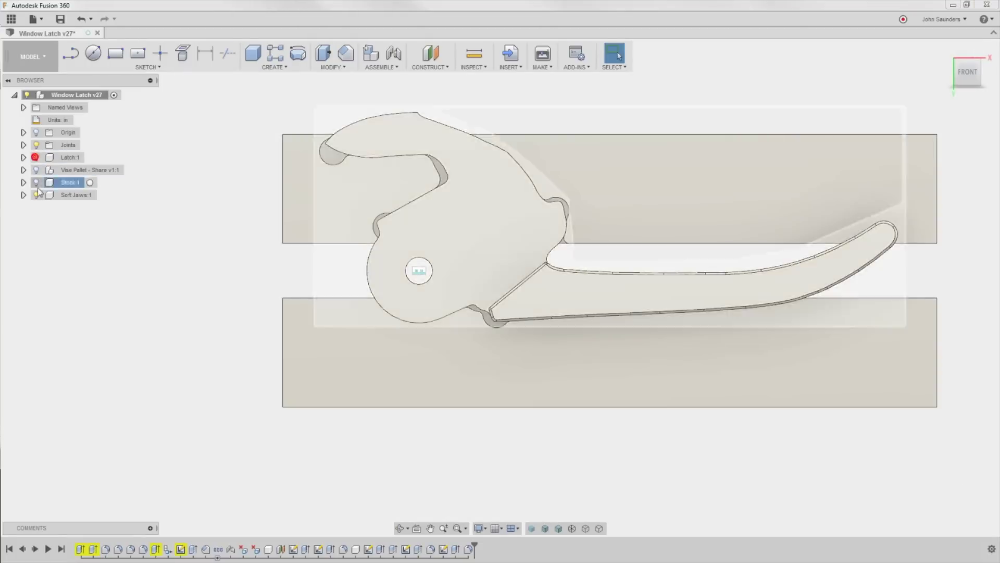
pyautogui.click(36, 194)
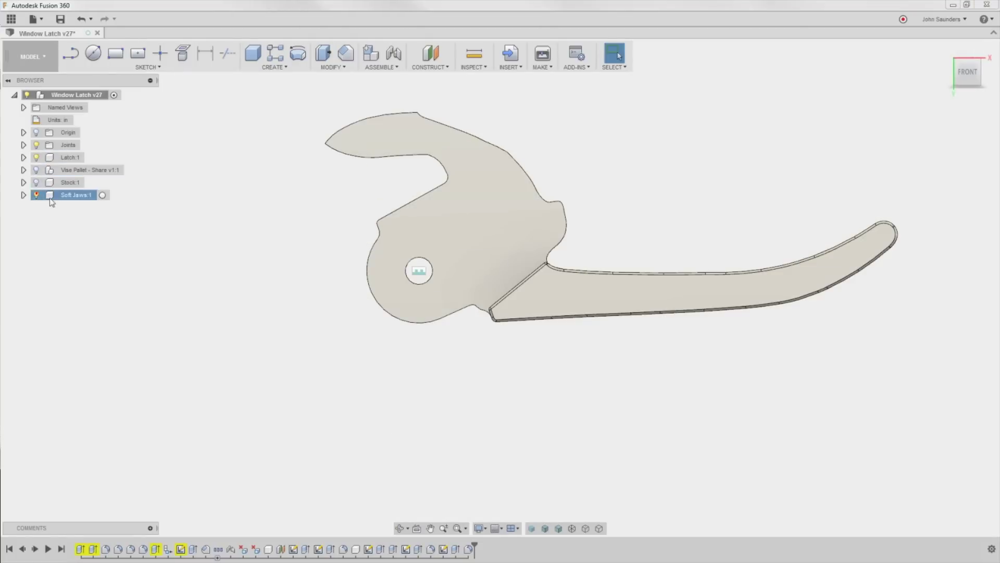
pyautogui.click(89, 158)
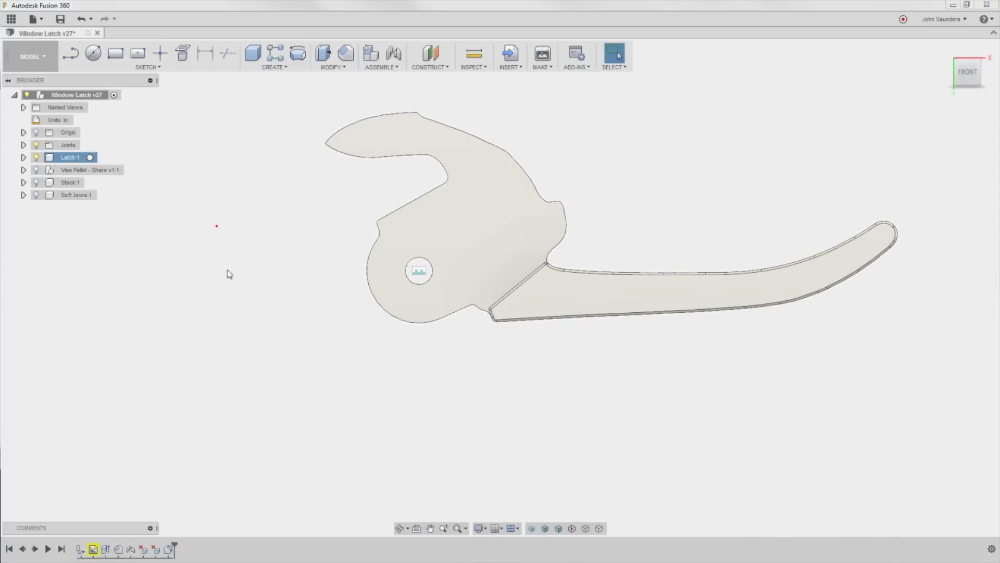
pyautogui.click(92, 549)
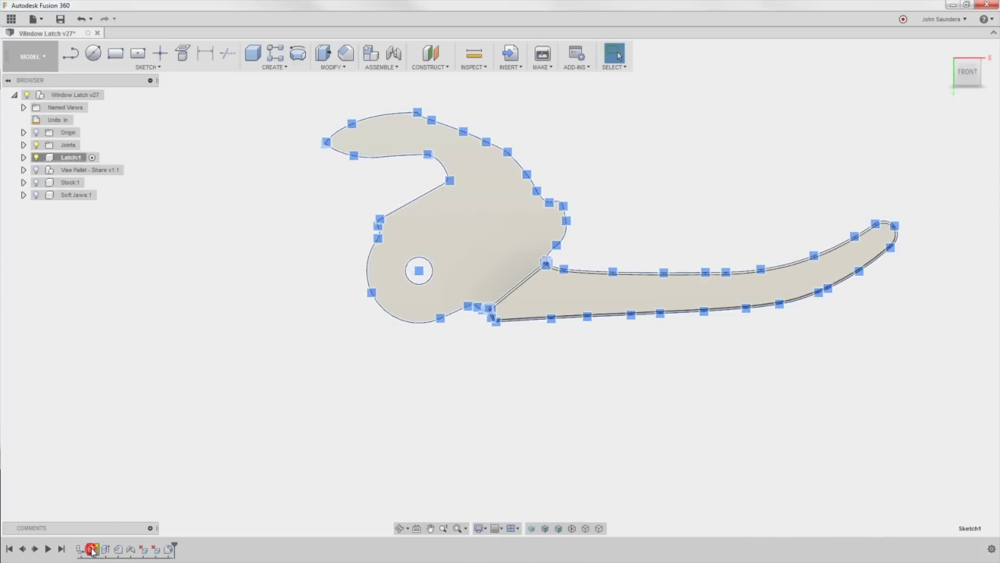
# Make the Stock component visible and activate it in place of the Latch.
pyautogui.click(36, 182)
pyautogui.click(60, 185)
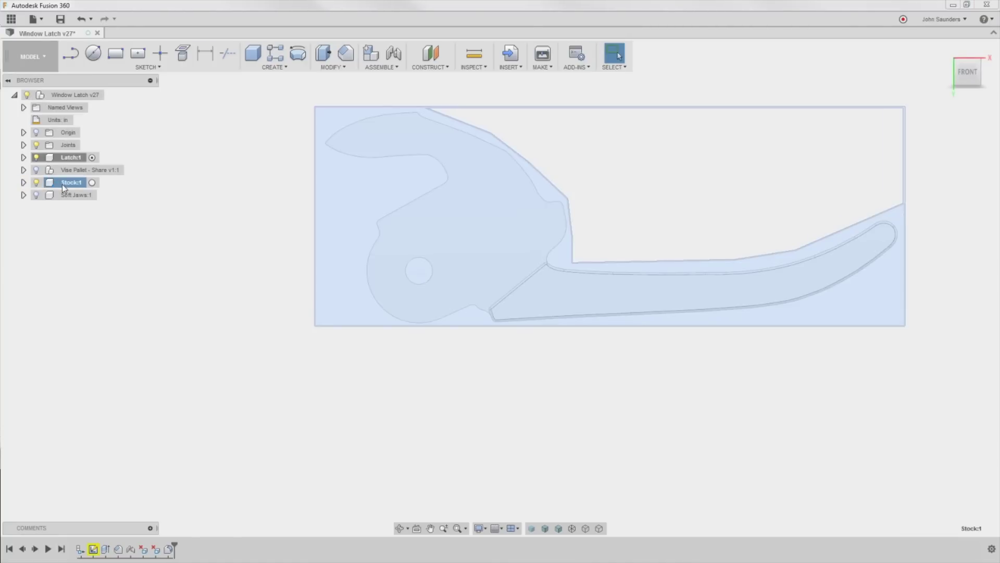
pyautogui.click(92, 183)
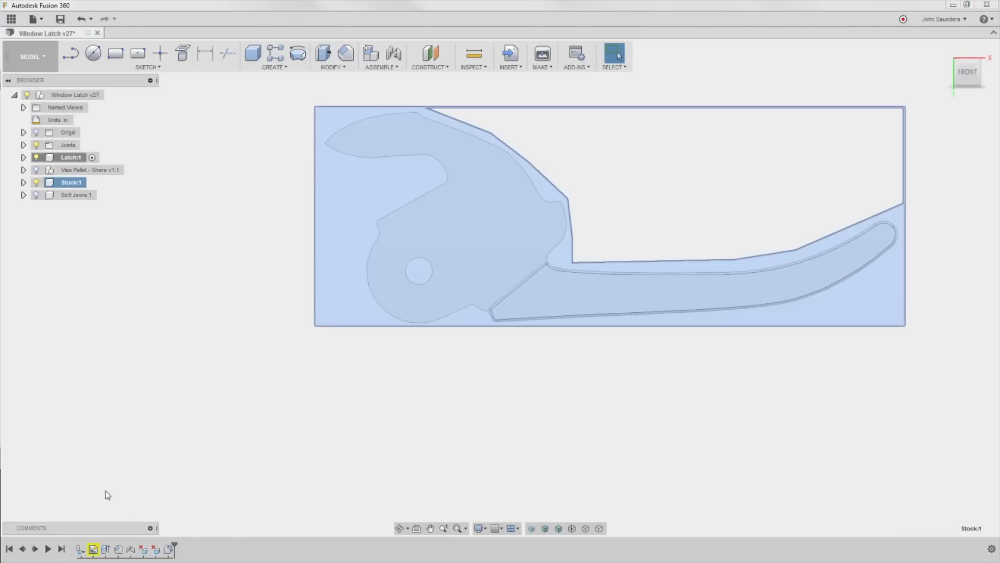
pyautogui.click(156, 245)
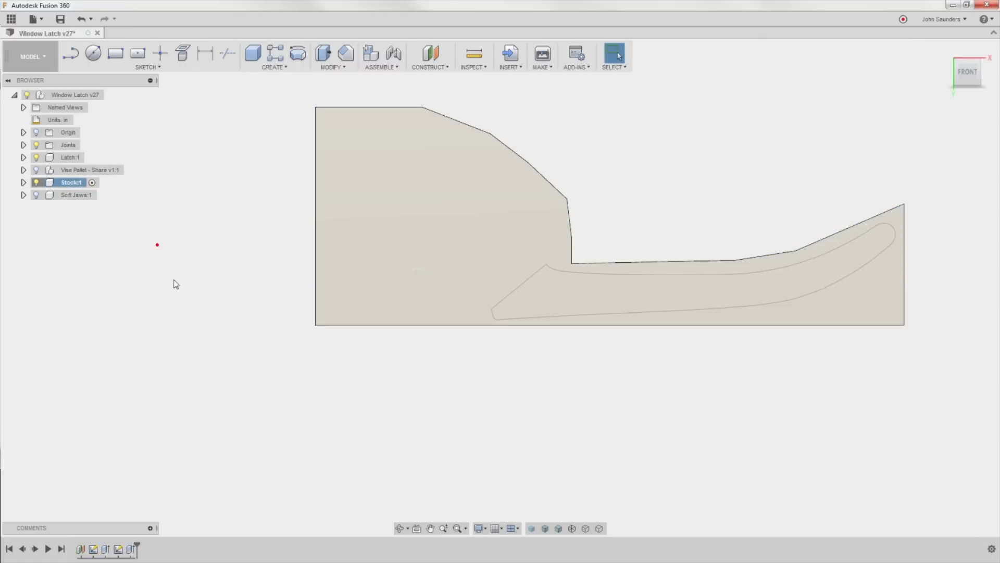
# Open the stock's rectangle sketch to check its overall dimensions and its offsets from the latch hole, and exit the sketch.
pyautogui.click(118, 548)
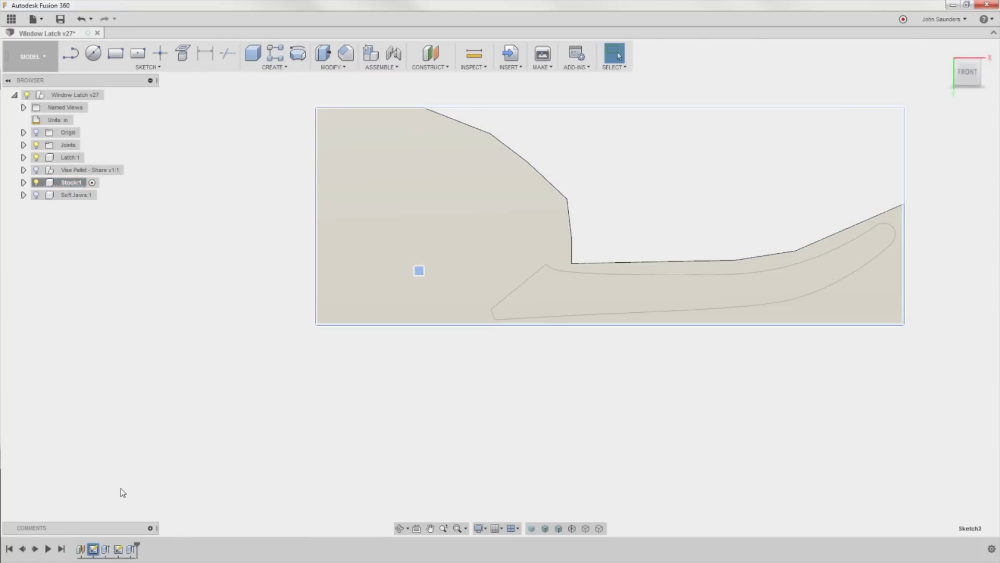
pyautogui.rightClick(94, 550)
pyautogui.click(122, 474)
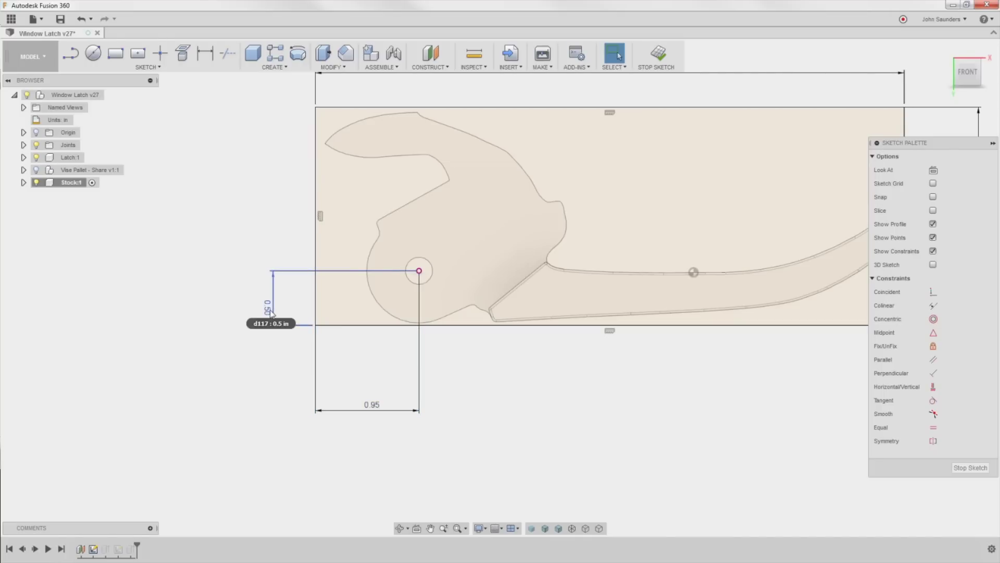
pyautogui.scroll(-3, 269, 317)
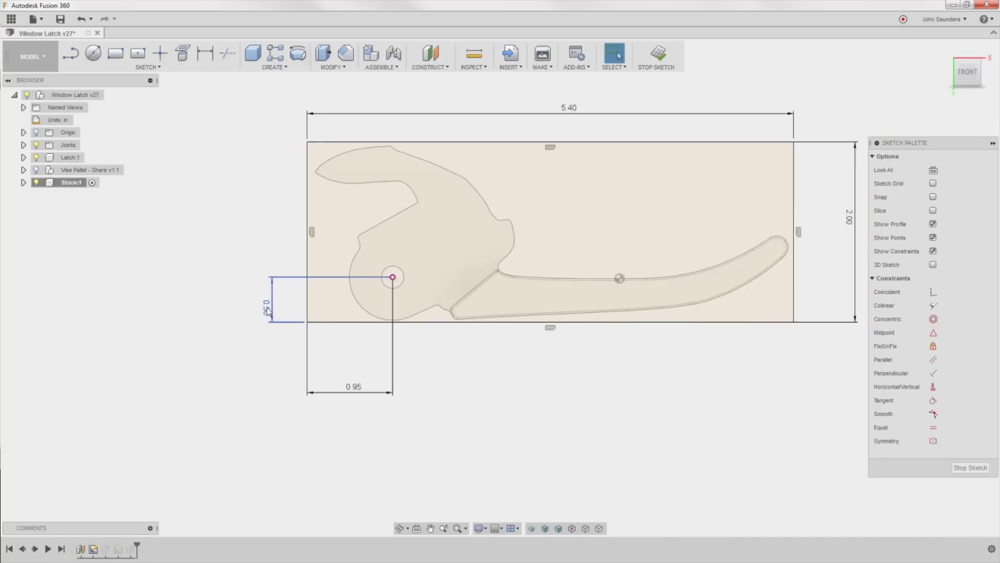
pyautogui.click(660, 55)
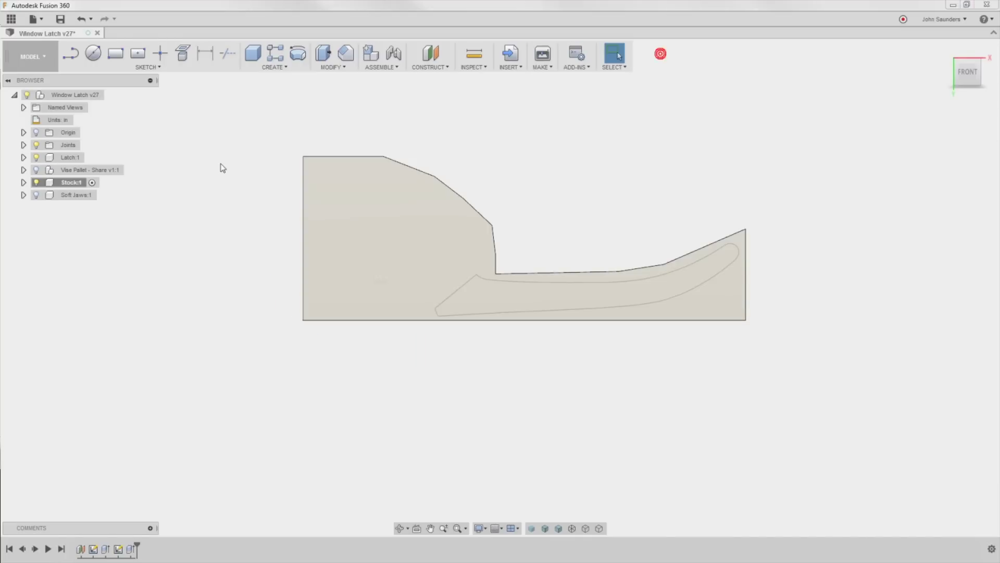
# Make the rectangle sketch, Sketch2, of the Stock component visible.
pyautogui.click(23, 183)
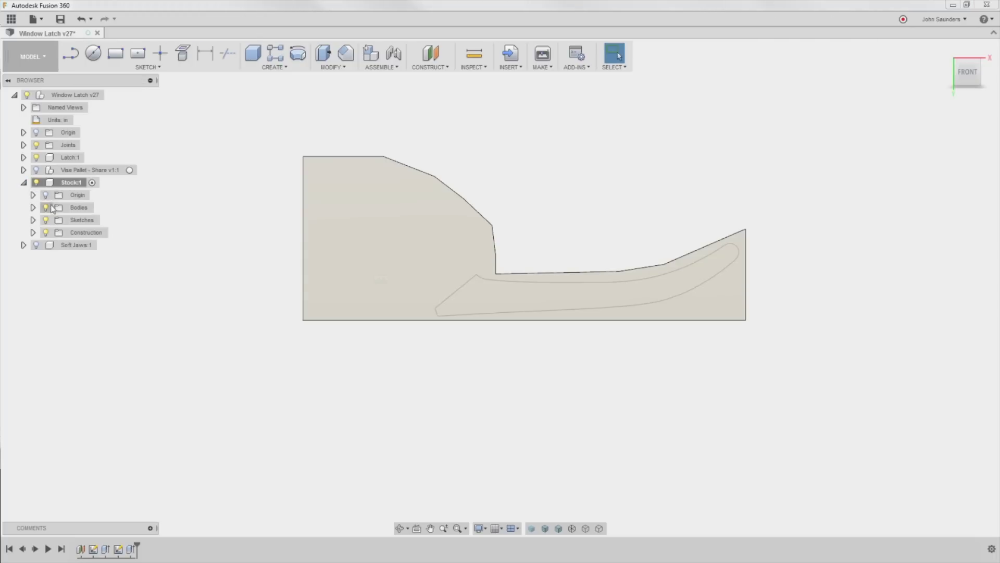
pyautogui.click(33, 220)
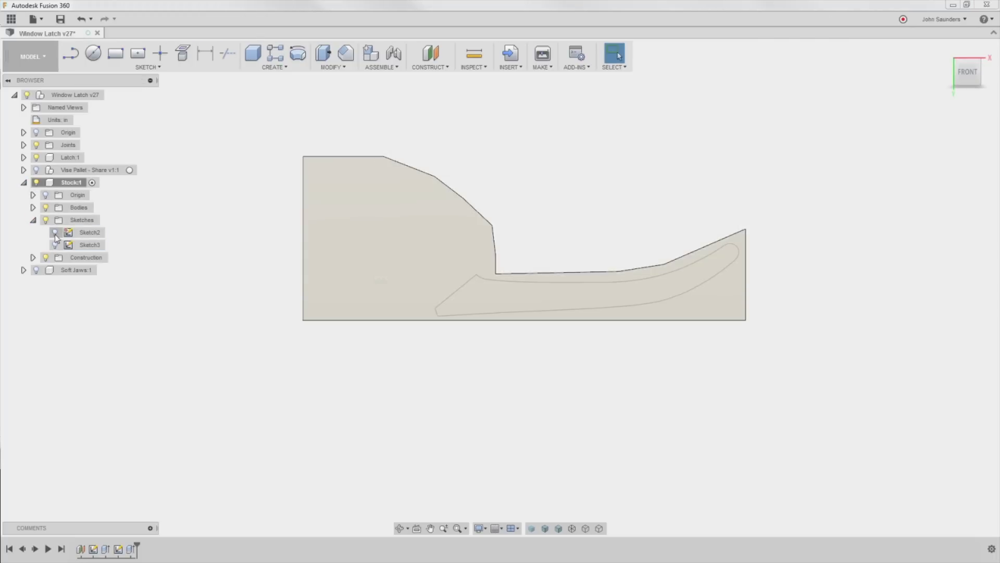
pyautogui.click(56, 232)
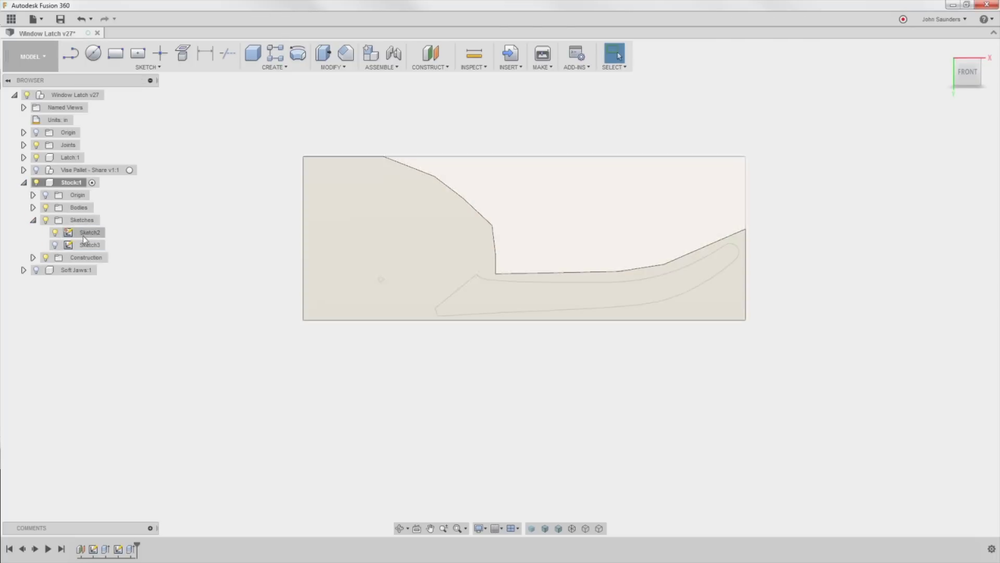
# In the CAM workspace, check the stock mode and box dimensions of the Idea 1 setup, and leave it without changes.
pyautogui.click(30, 56)
pyautogui.click(30, 170)
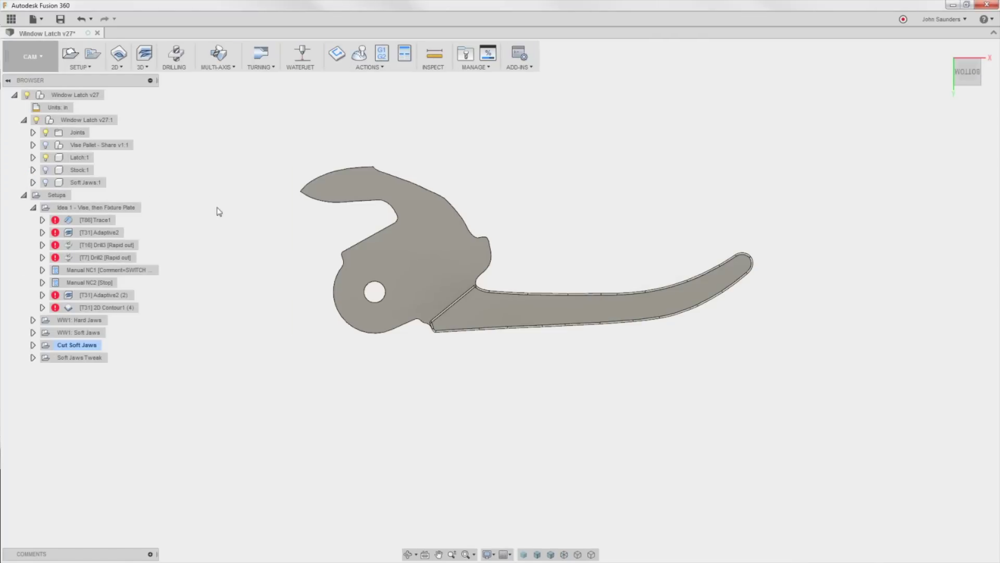
pyautogui.click(102, 210)
pyautogui.rightClick(102, 211)
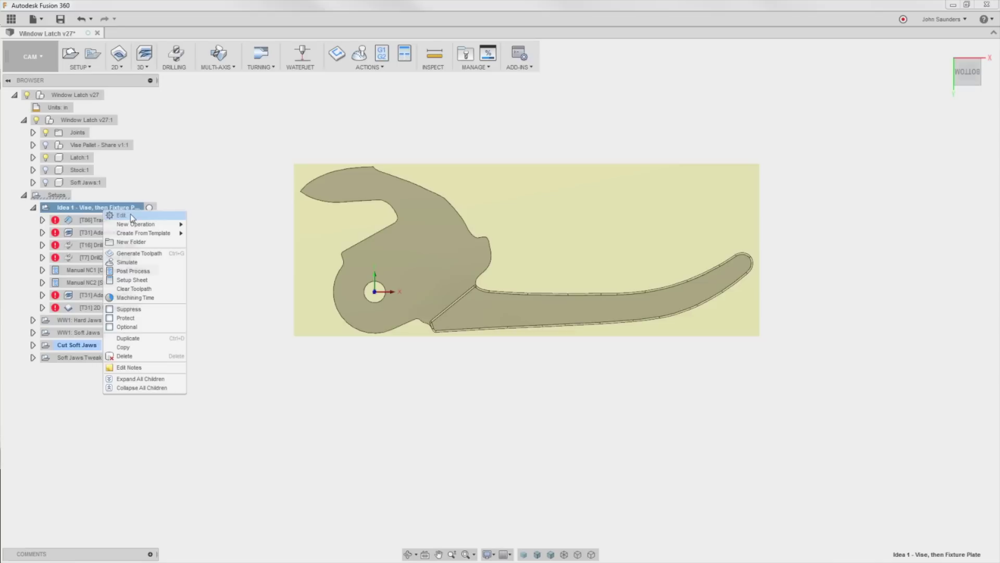
pyautogui.click(131, 215)
pyautogui.click(791, 133)
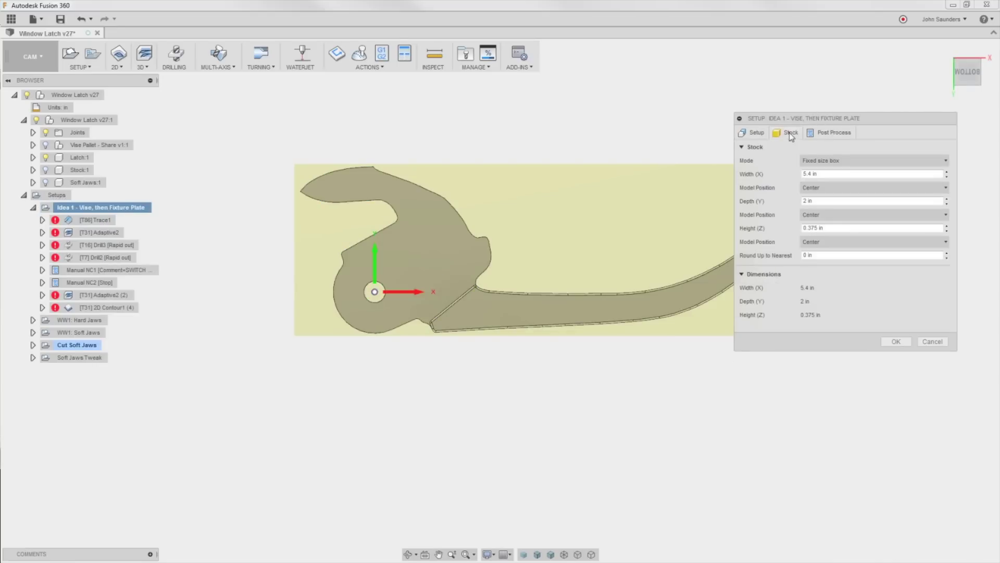
pyautogui.click(818, 161)
pyautogui.click(818, 166)
pyautogui.click(932, 342)
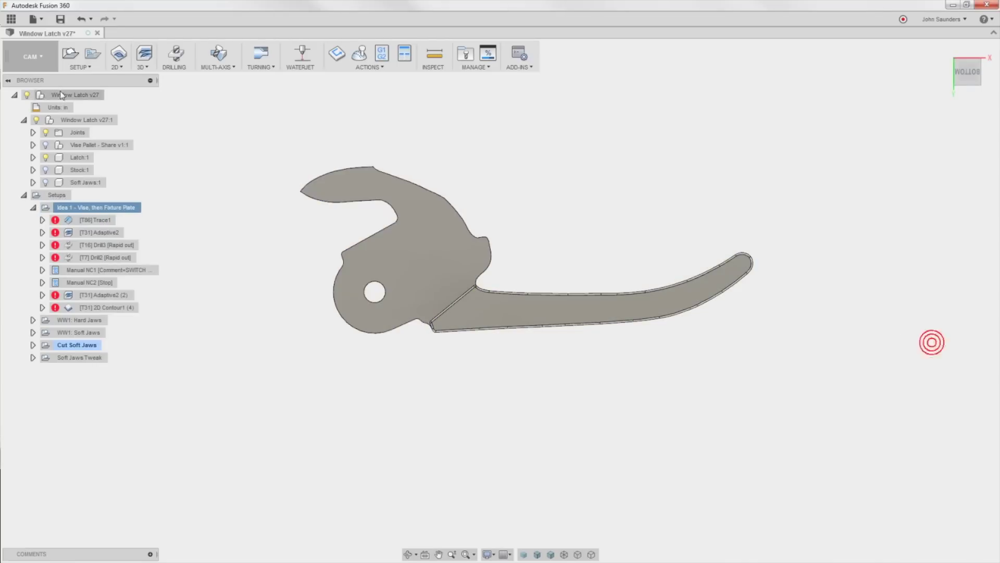
# In the Model workspace, extrude the full stock rectangle by -0.375 in as a new body in the Stock component.
pyautogui.click(40, 60)
pyautogui.click(26, 79)
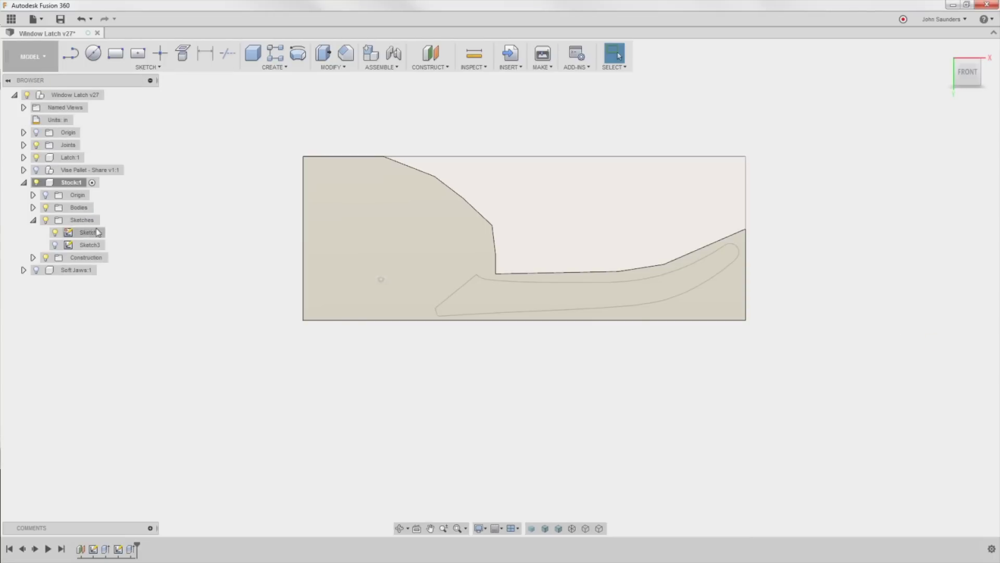
pyautogui.click(33, 208)
pyautogui.keyDown('shift'); pyautogui.moveTo(220, 233); pyautogui.dragTo(224, 241, button='middle'); pyautogui.keyUp('shift')
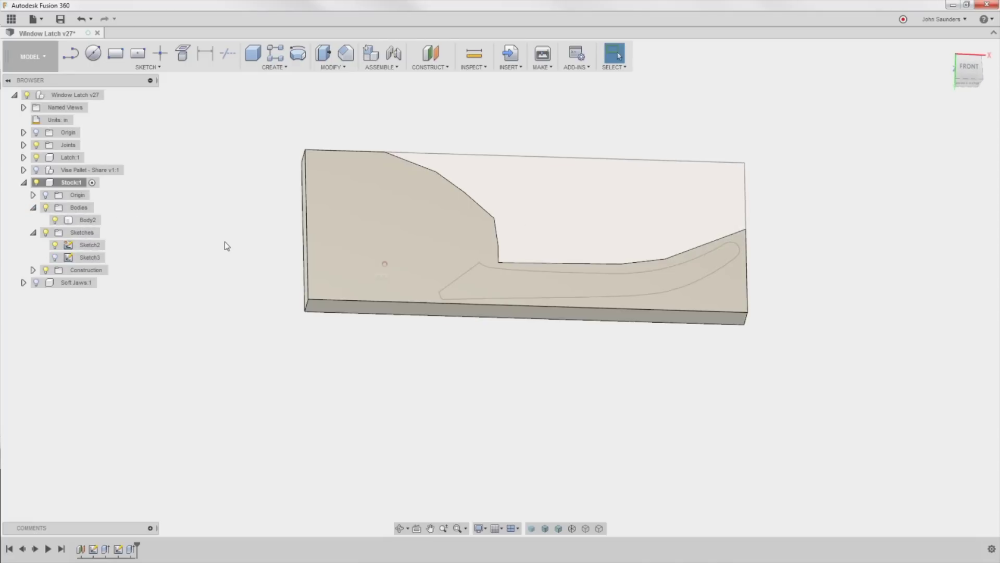
pyautogui.press('e')
pyautogui.click(575, 179)
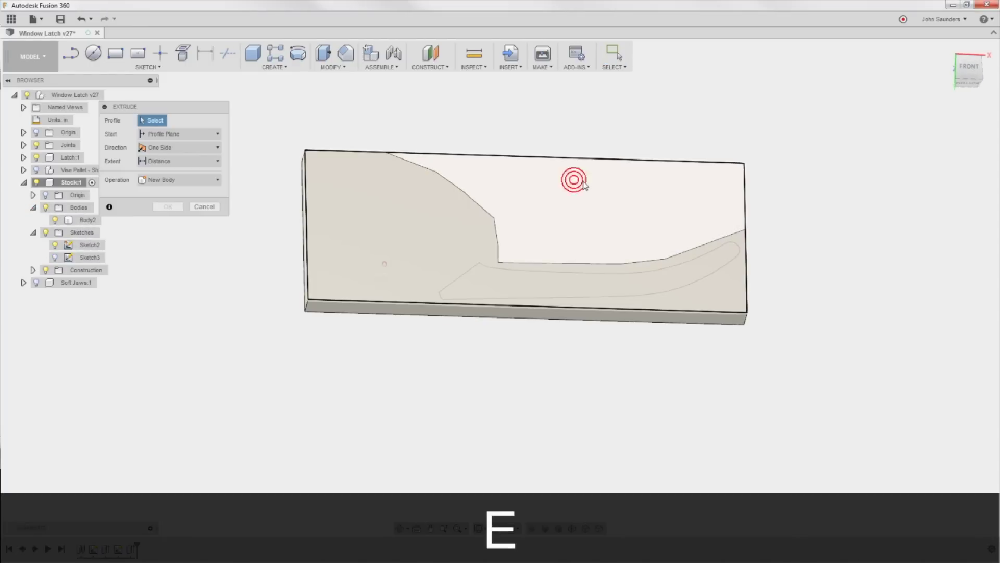
pyautogui.write('-.375')
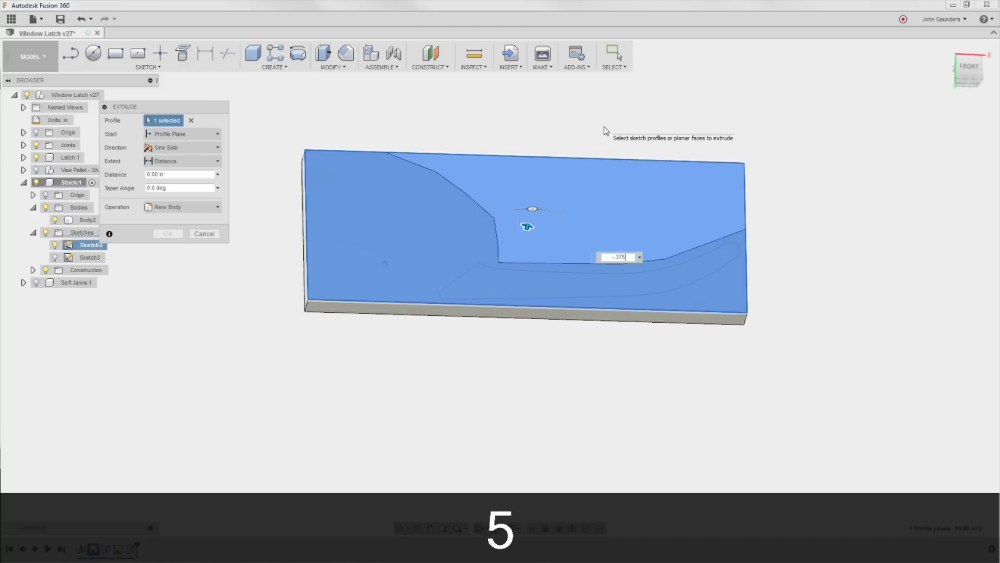
pyautogui.click(174, 207)
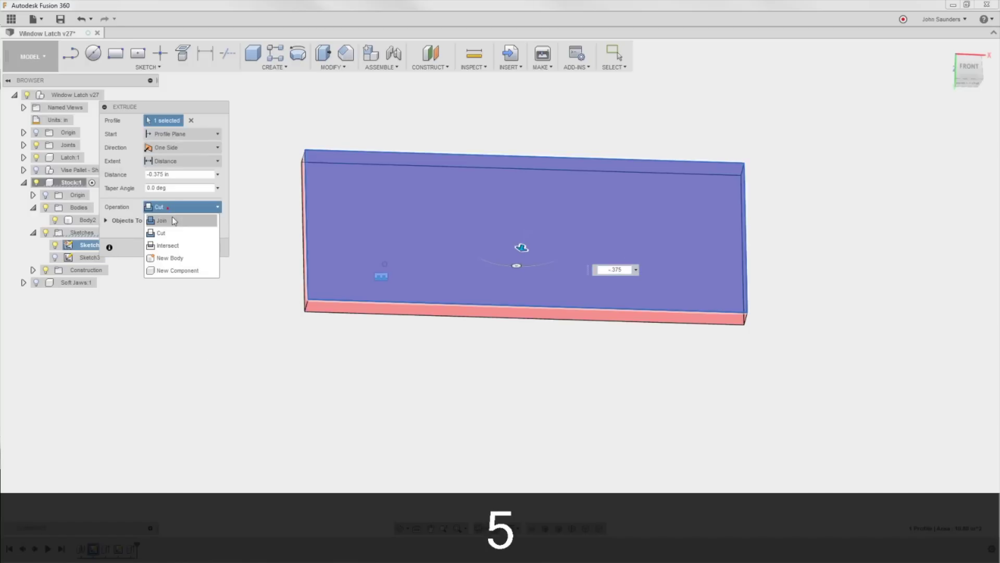
pyautogui.click(175, 252)
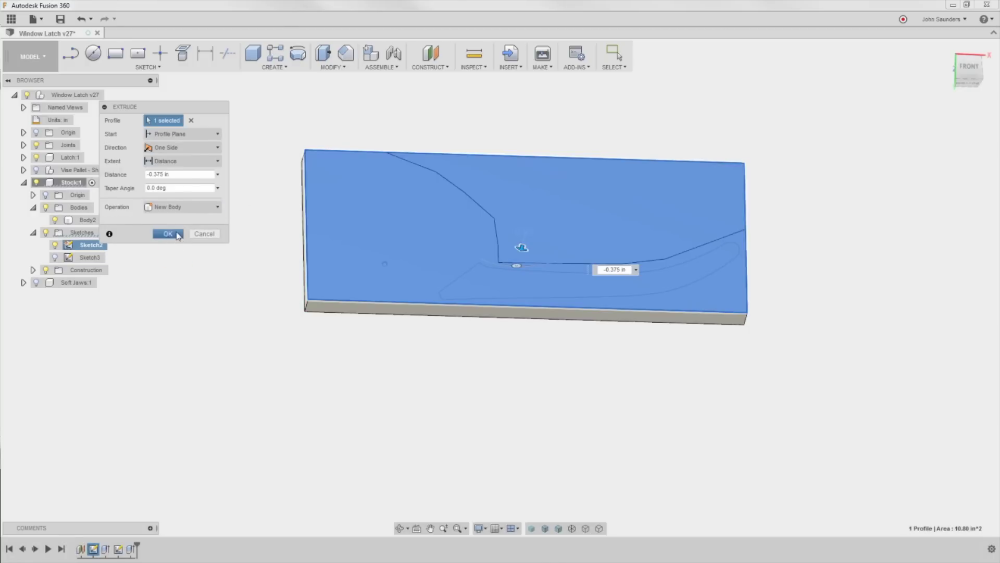
pyautogui.click(168, 233)
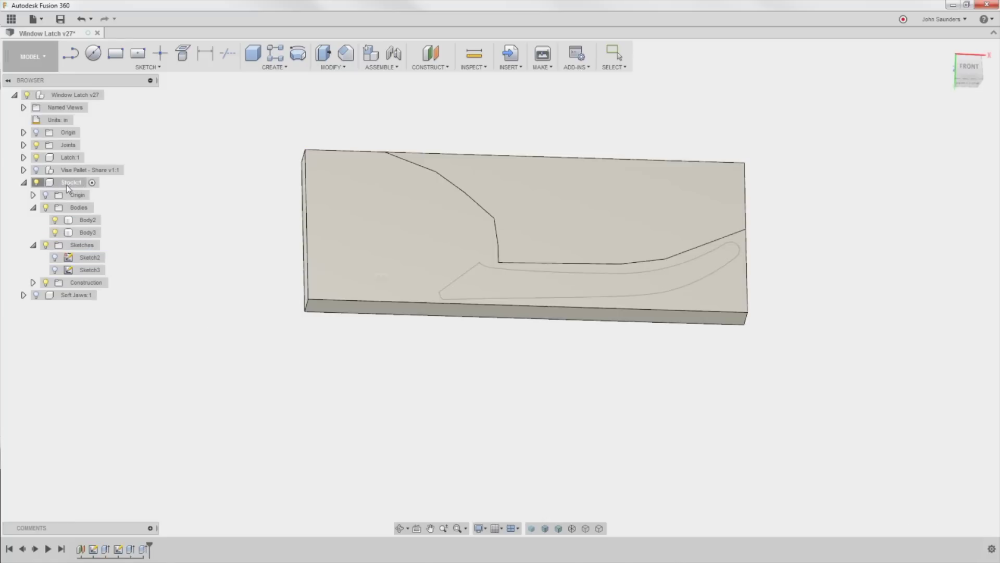
# Toggle the visibility of the two stock bodies to compare the full block with the pre-cut shape.
pyautogui.click(56, 232)
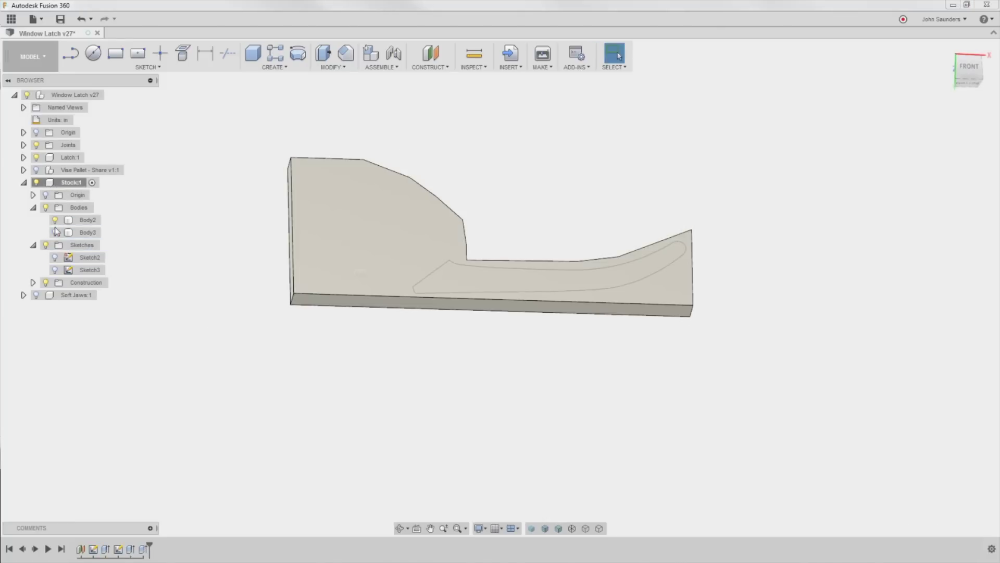
pyautogui.click(54, 220)
pyautogui.click(55, 220)
pyautogui.click(55, 232)
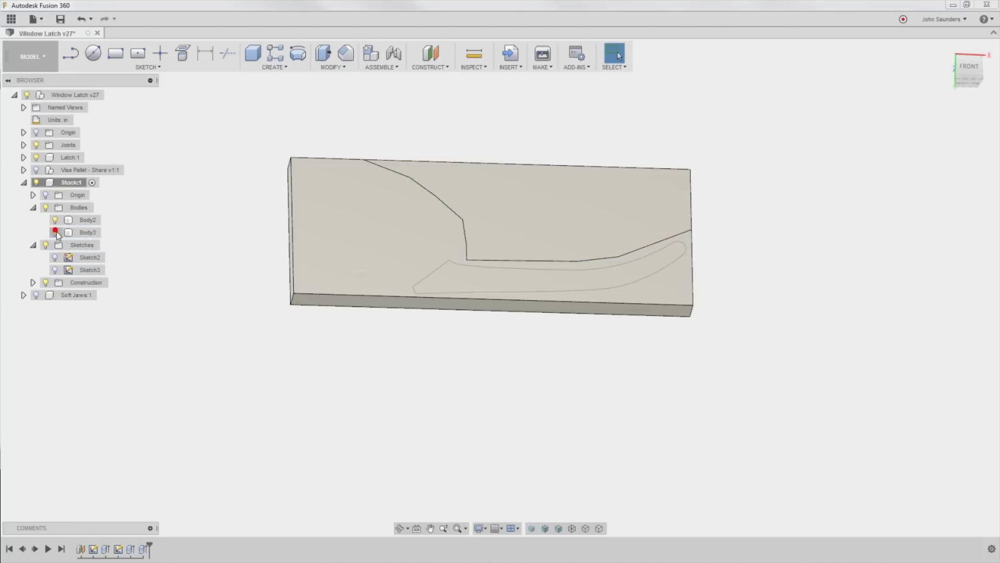
# Rename the new full rectangular body as Vise Full Stock.
pyautogui.click(88, 232)
pyautogui.hotkey('shift', 'v')
pyautogui.write('e')
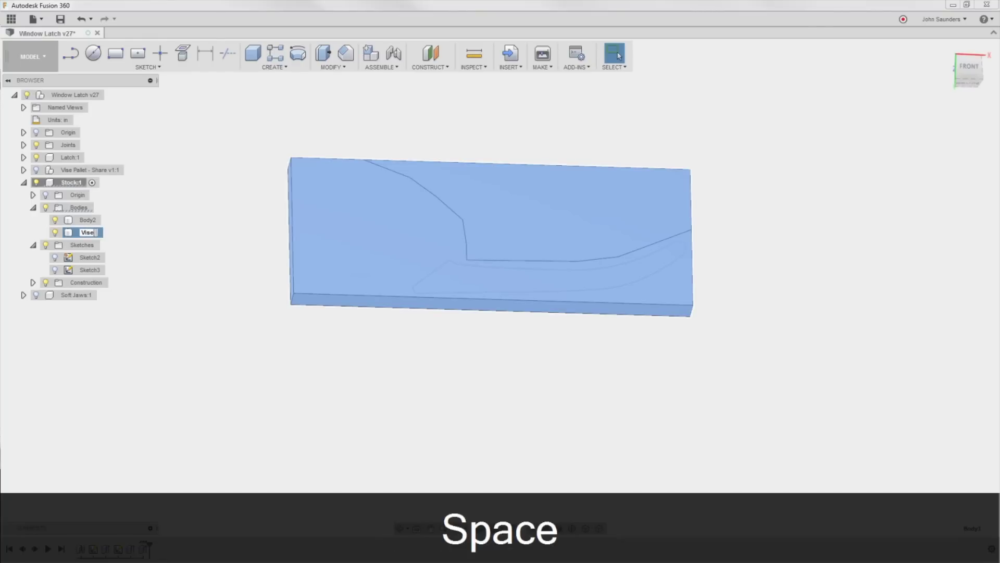
pyautogui.write(' Full Stock')
pyautogui.press('Return')
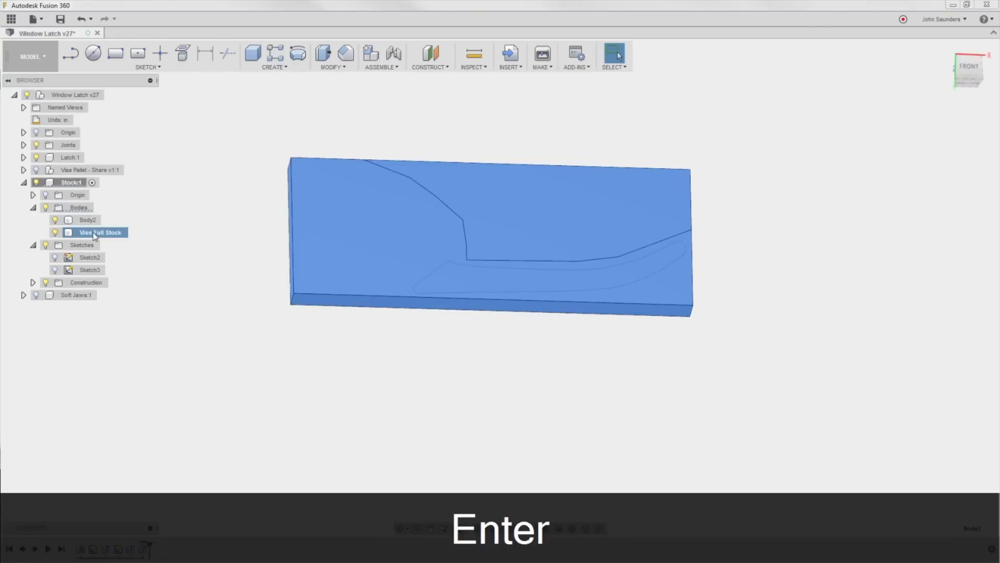
# Rename the pre-cut stock body, Body2, as Band Saw Stock.
pyautogui.click(93, 221)
pyautogui.doubleClick(94, 221)
pyautogui.write('Base')
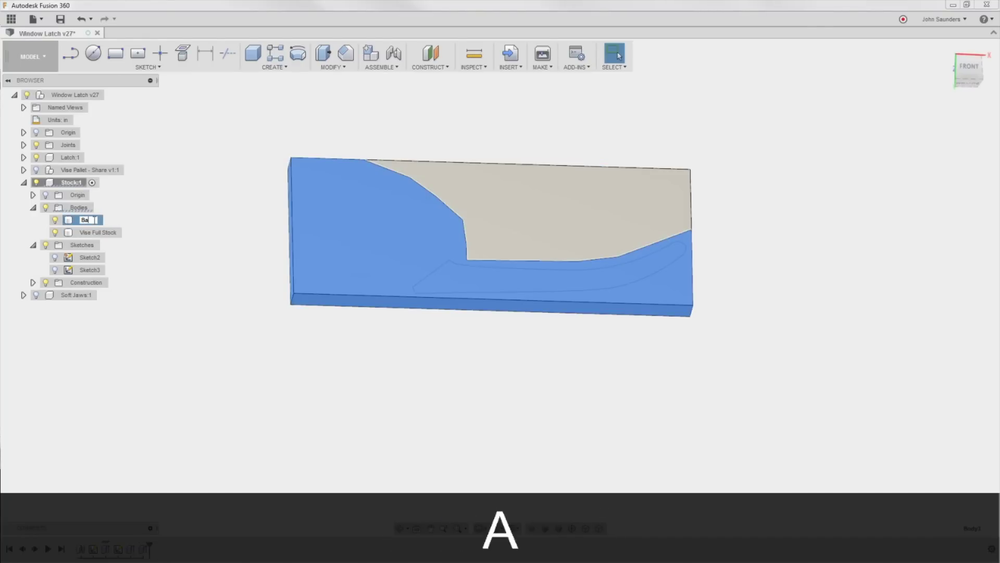
pyautogui.press('BackSpace')
pyautogui.write('and S')
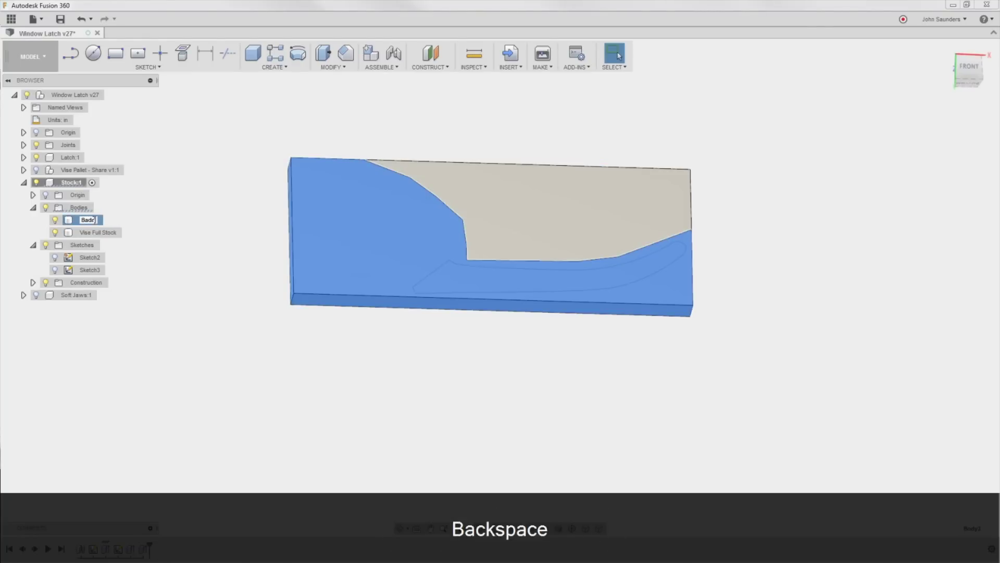
pyautogui.write('Saw Stock')
pyautogui.press('Return')
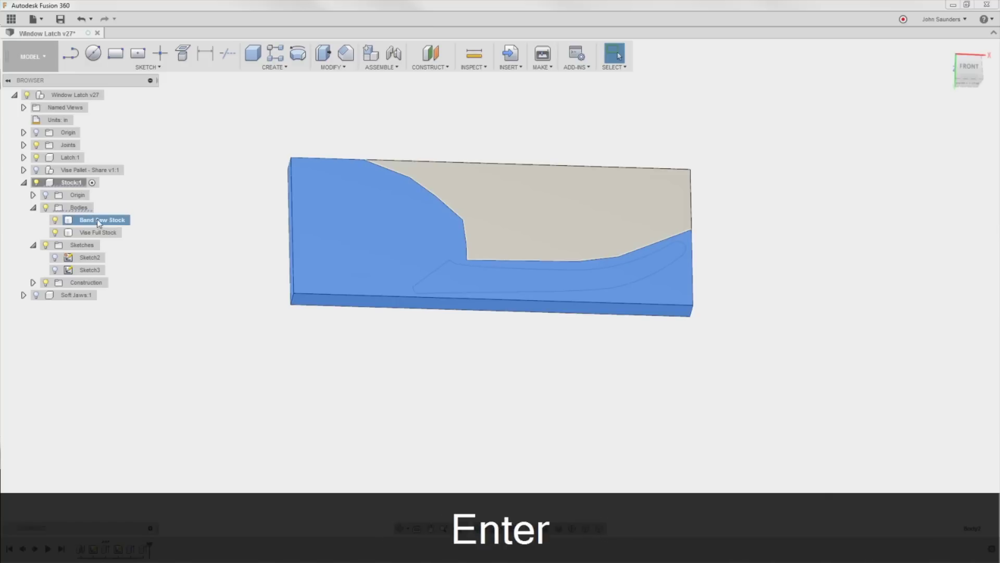
# In the CAM workspace, edit the Idea 1 setup and set its stock mode to From solid.
pyautogui.click(31, 56)
pyautogui.click(20, 171)
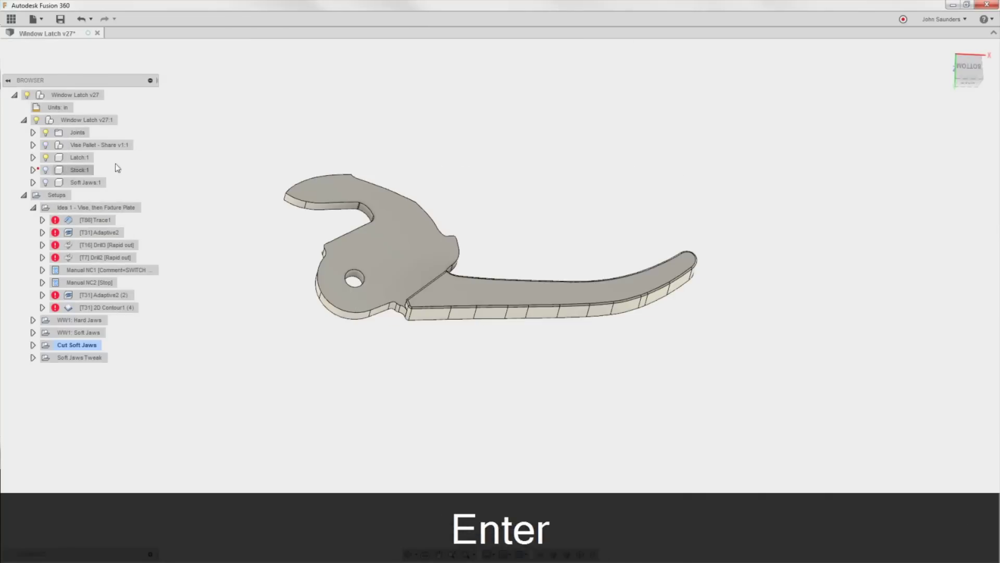
pyautogui.rightClick(156, 207)
pyautogui.click(179, 207)
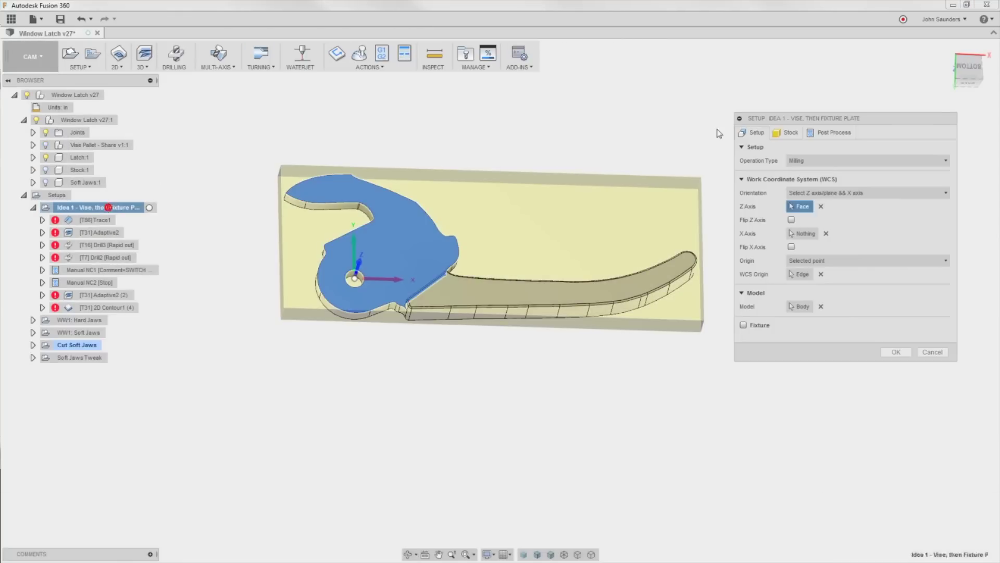
pyautogui.click(785, 135)
pyautogui.click(816, 161)
pyautogui.click(839, 238)
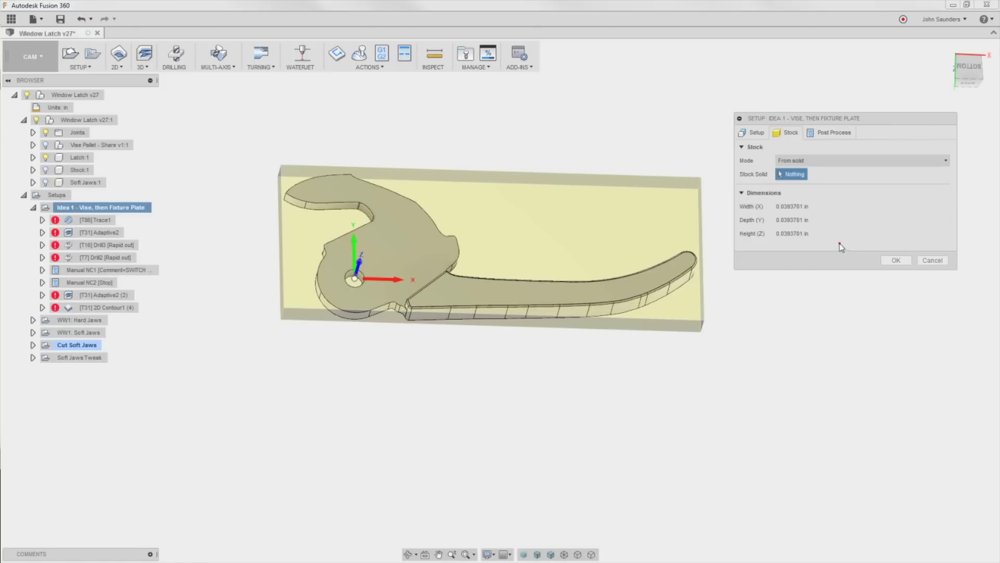
# Choose the Vise Full Stock body as the setup's stock solid and accept the setup.
pyautogui.click(23, 120)
pyautogui.click(24, 120)
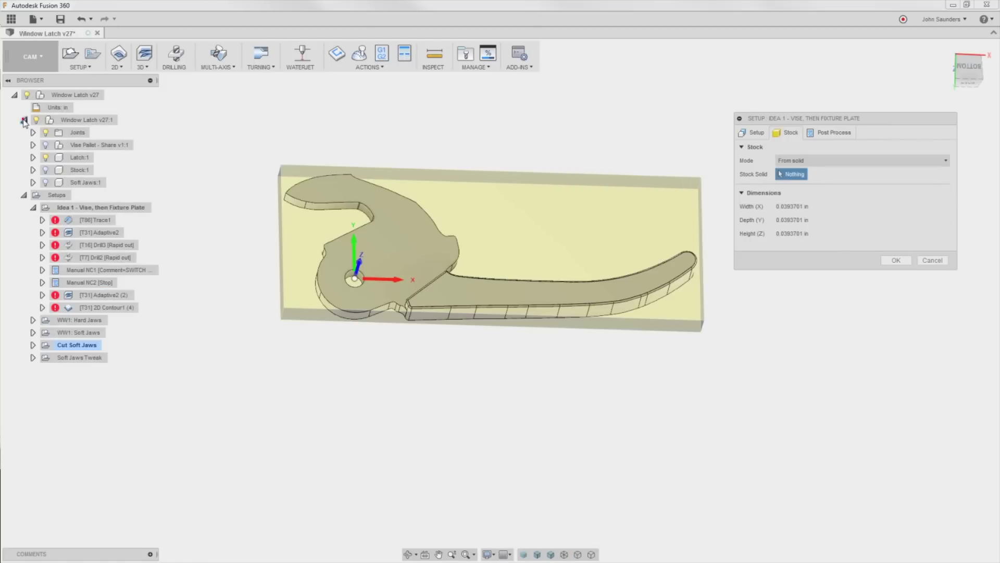
pyautogui.click(33, 169)
pyautogui.click(41, 182)
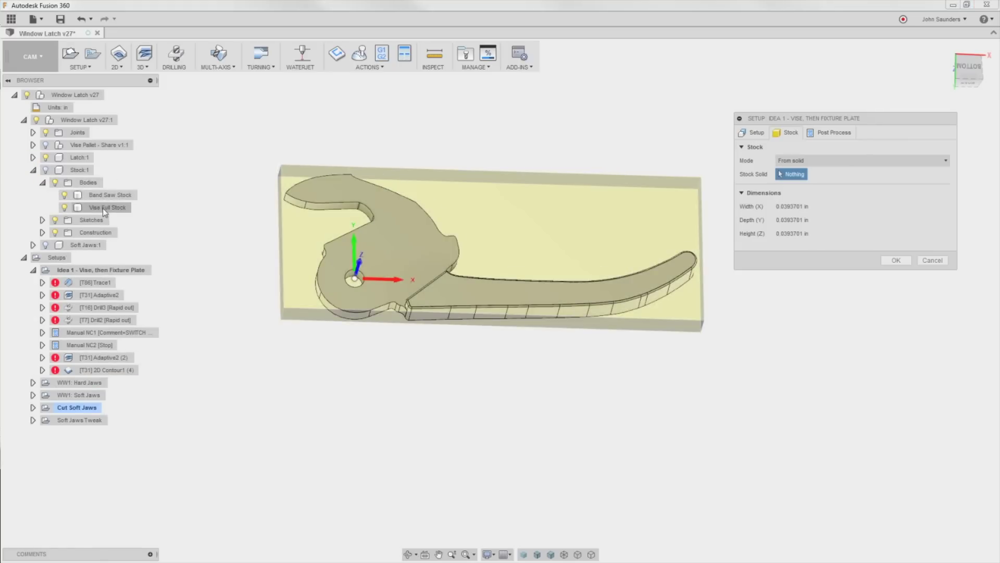
pyautogui.click(102, 208)
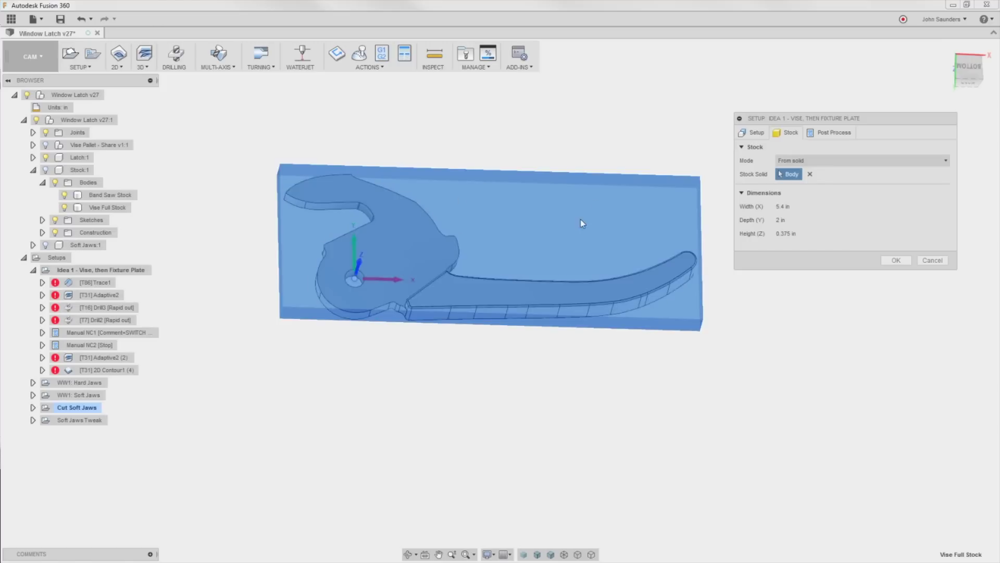
pyautogui.click(896, 260)
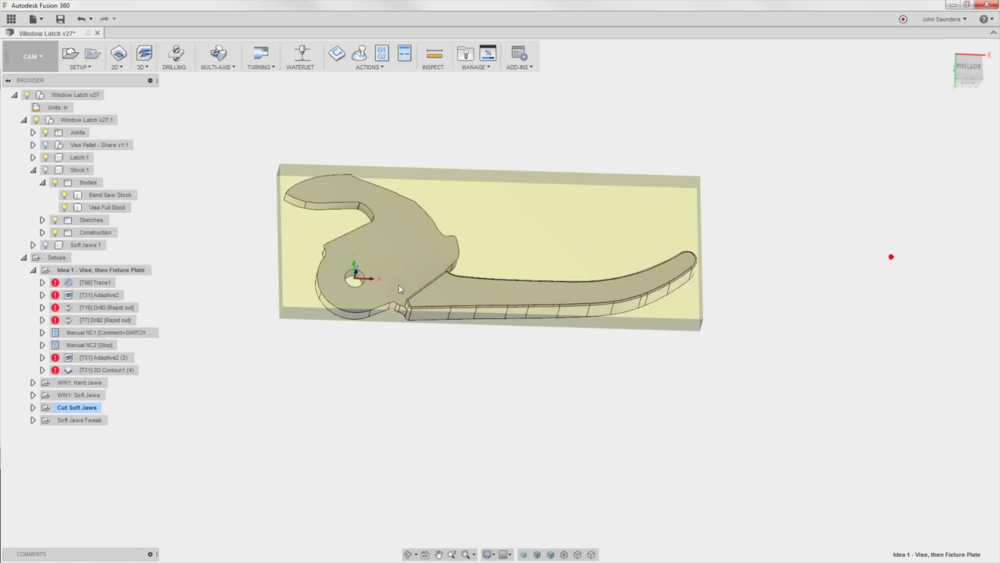
# Regenerate all toolpaths of the Idea 1 setup and view the latch inside its stock.
pyautogui.click(148, 273)
pyautogui.hotkey('ctrl', 'g')
pyautogui.click(968, 68)
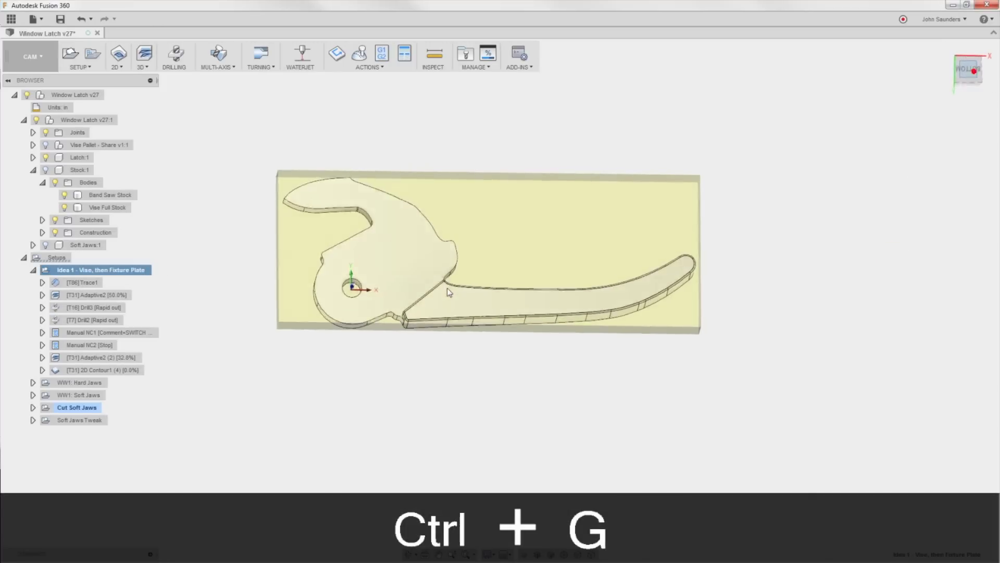
pyautogui.scroll(5, 328, 292)
pyautogui.scroll(-5, 345, 302)
pyautogui.keyDown('shift'); pyautogui.moveTo(438, 269); pyautogui.dragTo(321, 305, button='middle'); pyautogui.keyUp('shift')
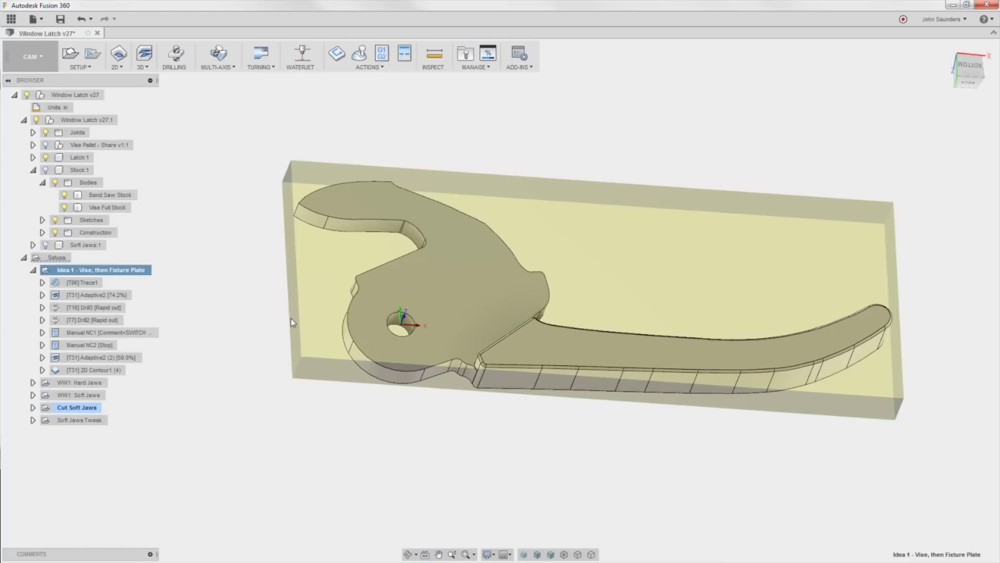
pyautogui.keyDown('shift'); pyautogui.moveTo(387, 376); pyautogui.dragTo(396, 352, button='middle'); pyautogui.keyUp('shift')
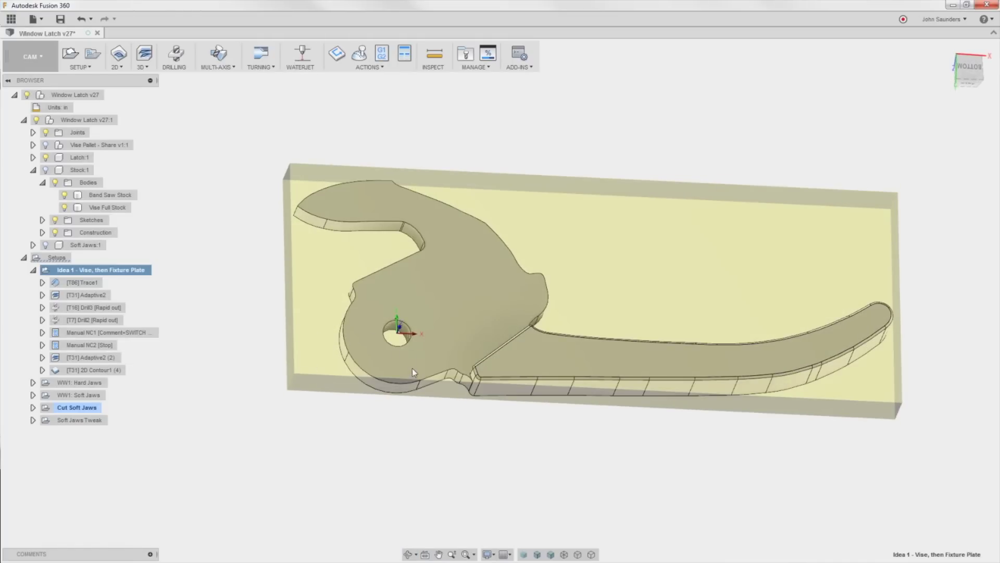
pyautogui.click(969, 68)
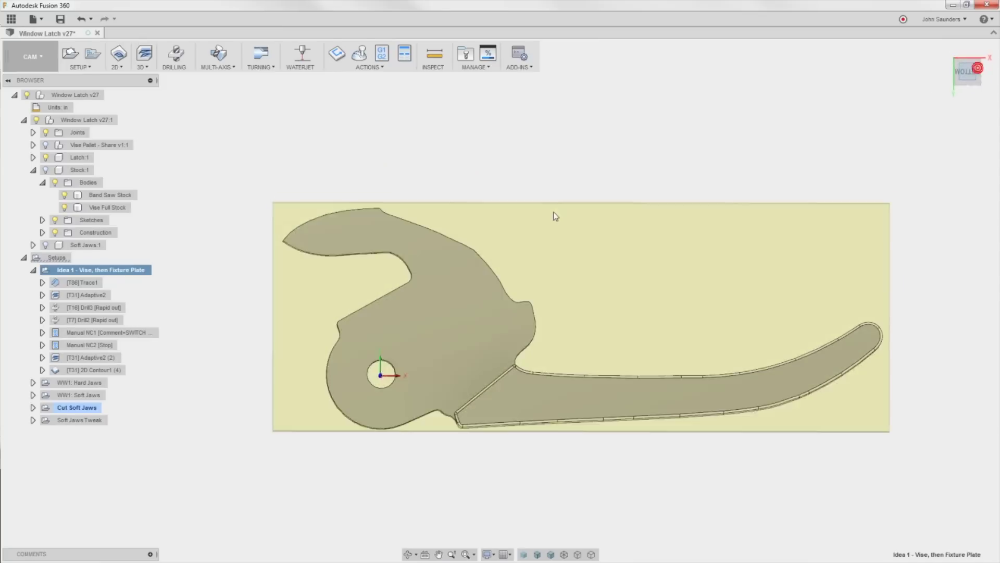
# Measure the distance between the top faces of the latch's head and its raised handle.
pyautogui.keyDown('shift'); pyautogui.moveTo(443, 260); pyautogui.dragTo(407, 265, button='middle'); pyautogui.keyUp('shift')
pyautogui.press('i')
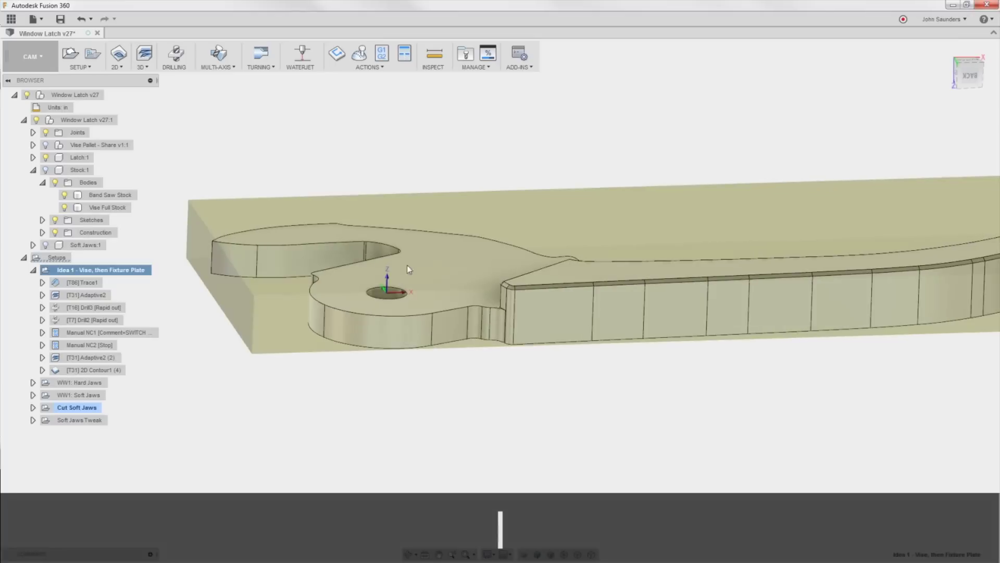
pyautogui.click(441, 279)
pyautogui.click(608, 271)
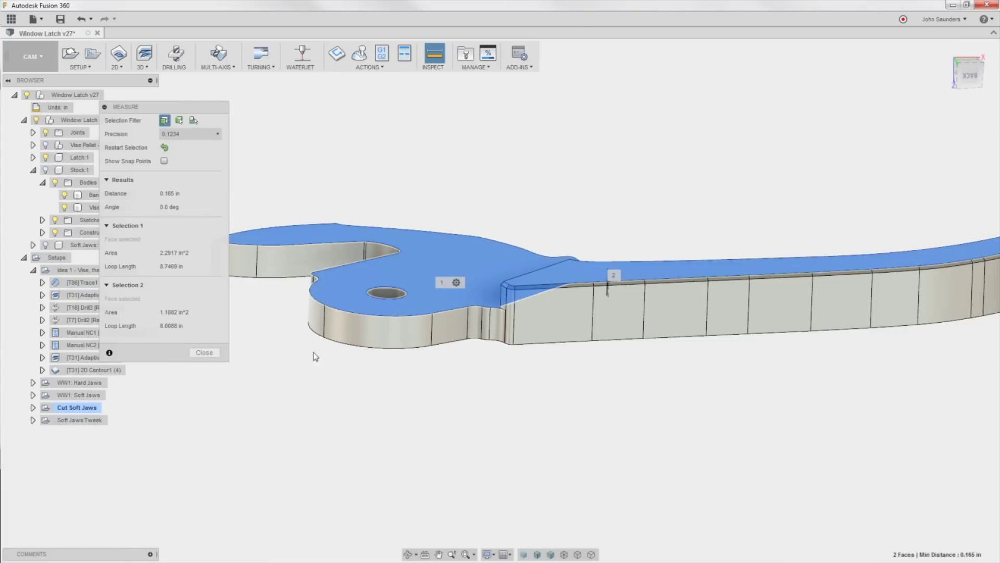
pyautogui.click(204, 352)
# Close the measurement, display the Trace1 toolpath, and examine how it follows the latch's outline from above and from an angle.
pyautogui.keyDown('shift'); pyautogui.moveTo(218, 346); pyautogui.dragTo(177, 311, button='middle'); pyautogui.keyUp('shift')
pyautogui.click(84, 282)
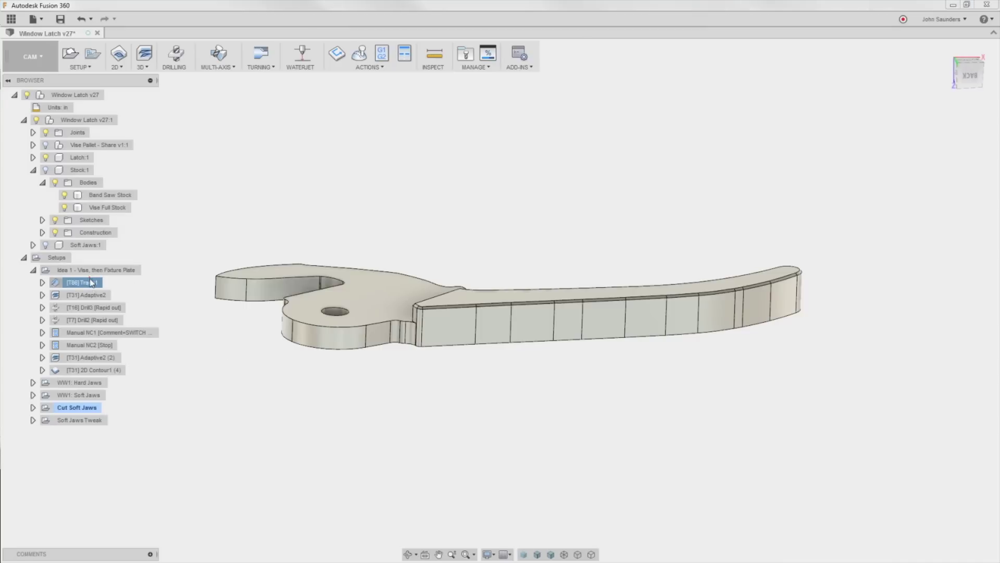
pyautogui.keyDown('shift'); pyautogui.moveTo(729, 234); pyautogui.dragTo(643, 221, button='middle'); pyautogui.keyUp('shift')
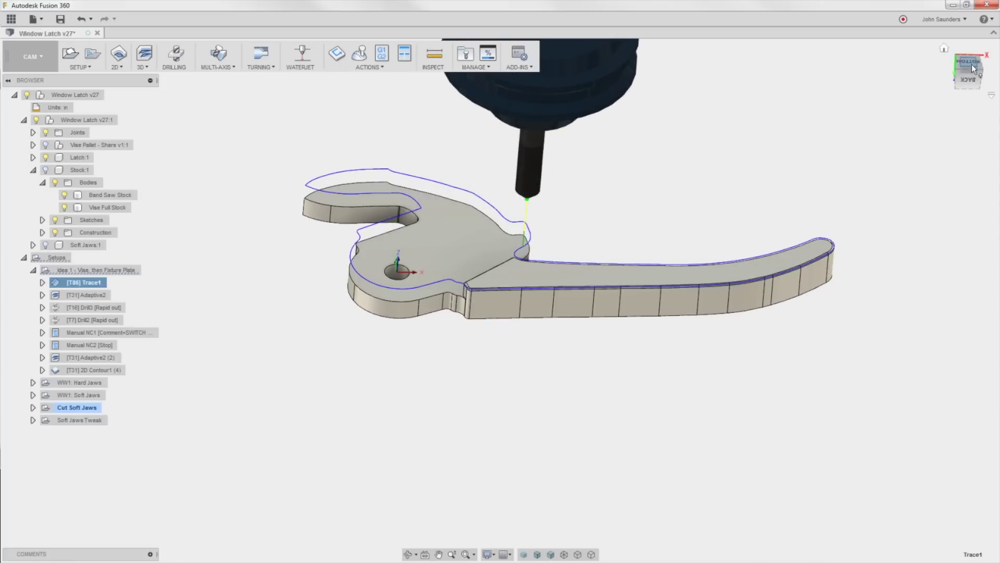
pyautogui.keyDown('shift'); pyautogui.moveTo(681, 176); pyautogui.dragTo(382, 288, button='middle'); pyautogui.keyUp('shift')
pyautogui.scroll(5, 382, 288)
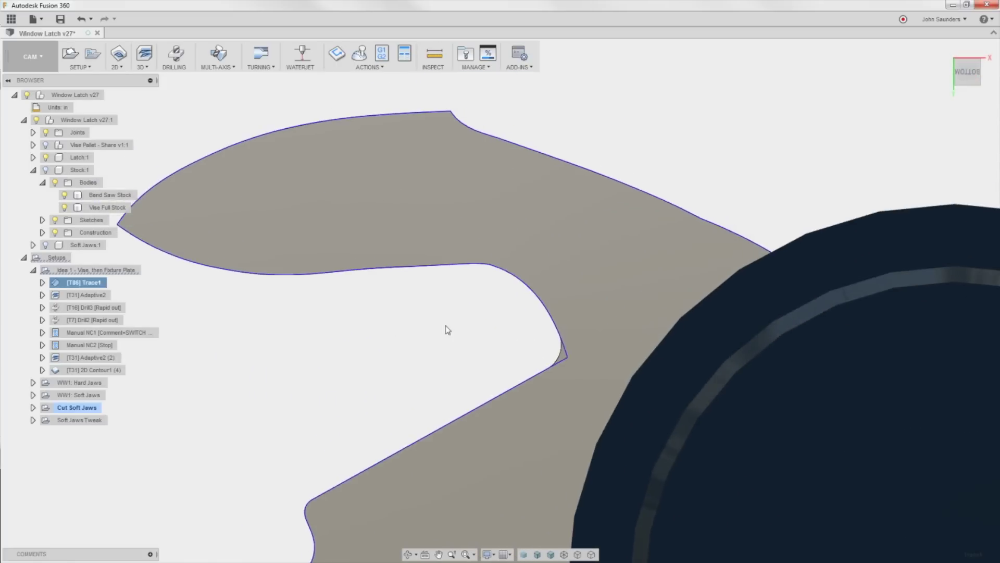
pyautogui.keyDown('shift'); pyautogui.moveTo(446, 329); pyautogui.dragTo(458, 300, button='middle'); pyautogui.keyUp('shift')
pyautogui.scroll(-6, 377, 305)
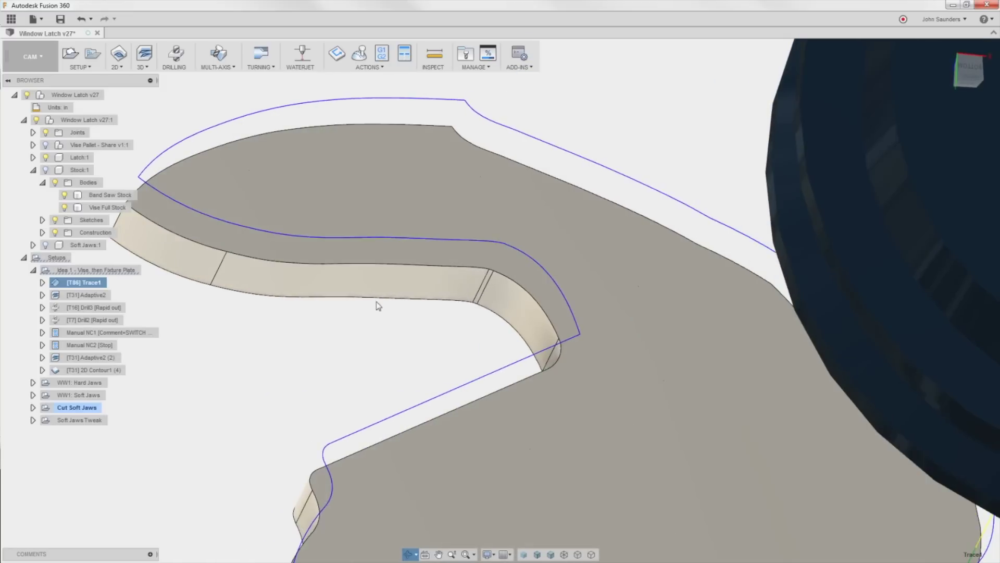
pyautogui.scroll(-5, 319, 317)
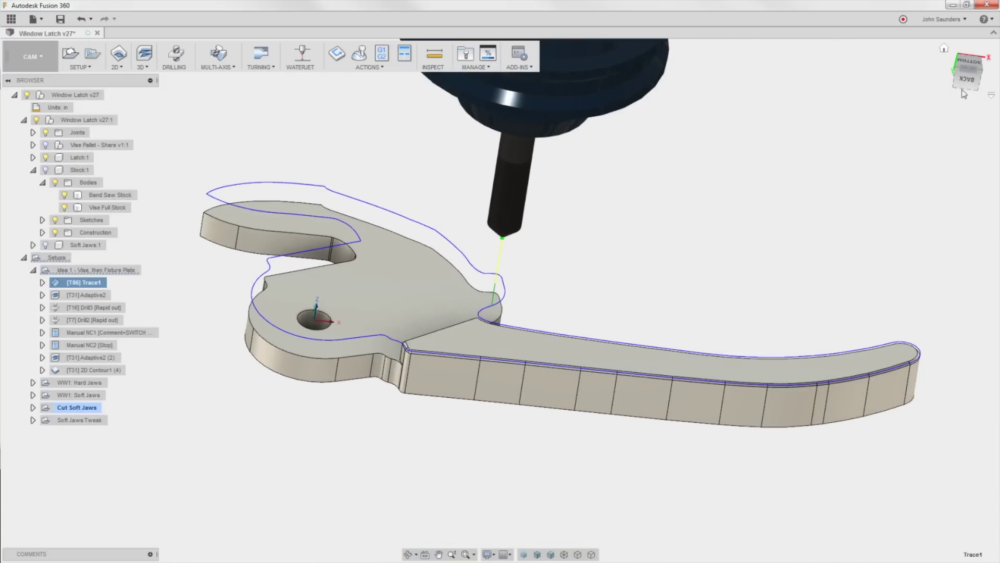
pyautogui.click(971, 63)
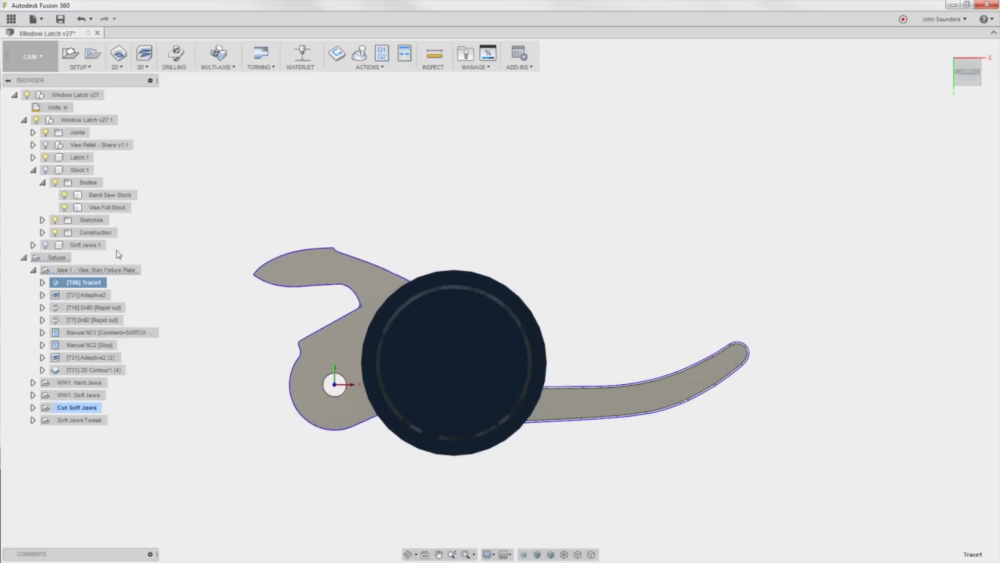
# Edit Trace1 to enable Stock to Leave with 0.01 in radial and 0 in axial, and accept the operation.
pyautogui.rightClick(92, 284)
pyautogui.click(170, 292)
pyautogui.click(866, 132)
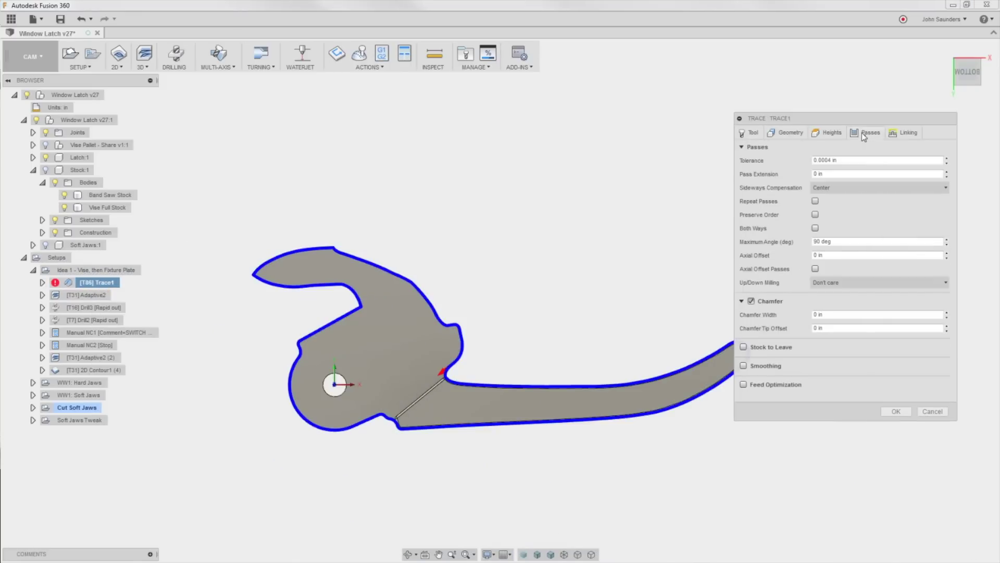
pyautogui.click(770, 347)
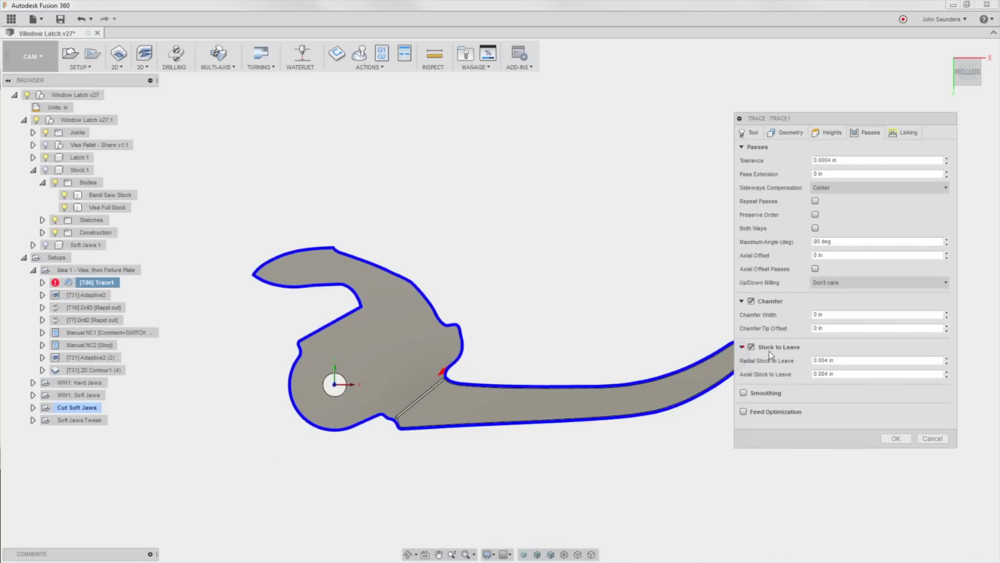
pyautogui.doubleClick(823, 360)
pyautogui.write('0.01')
pyautogui.press('Tab')
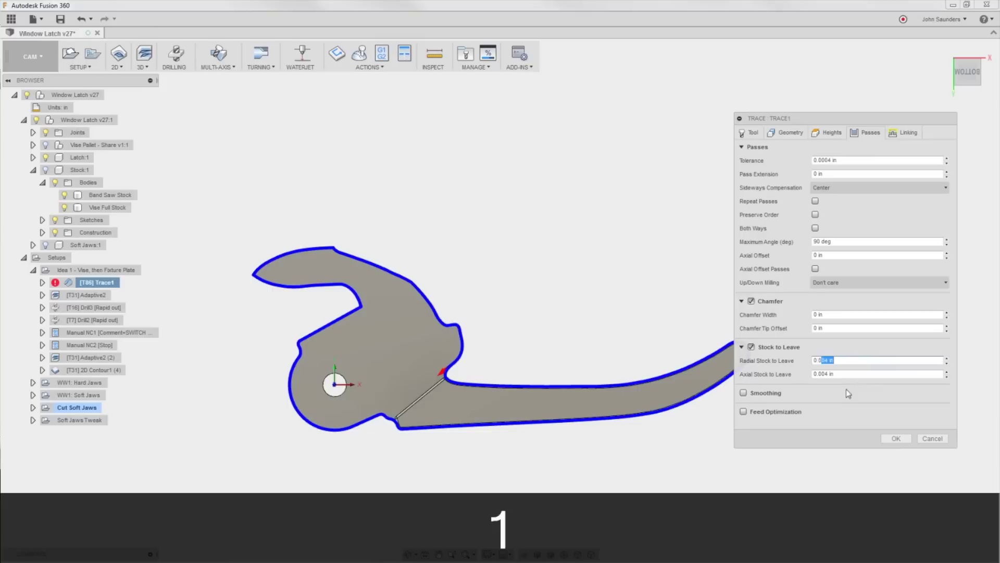
pyautogui.write('0')
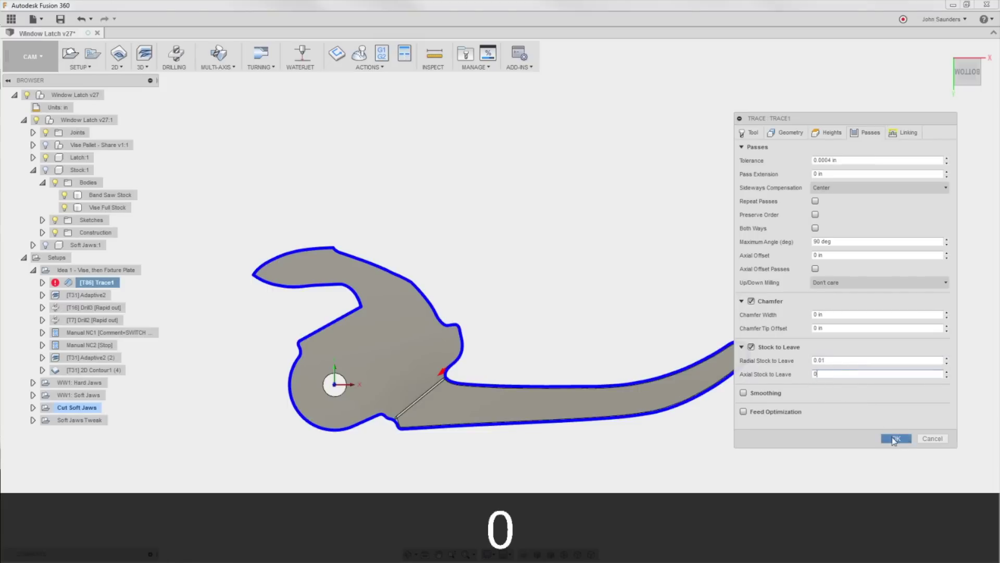
pyautogui.click(894, 439)
pyautogui.scroll(4, 292, 290)
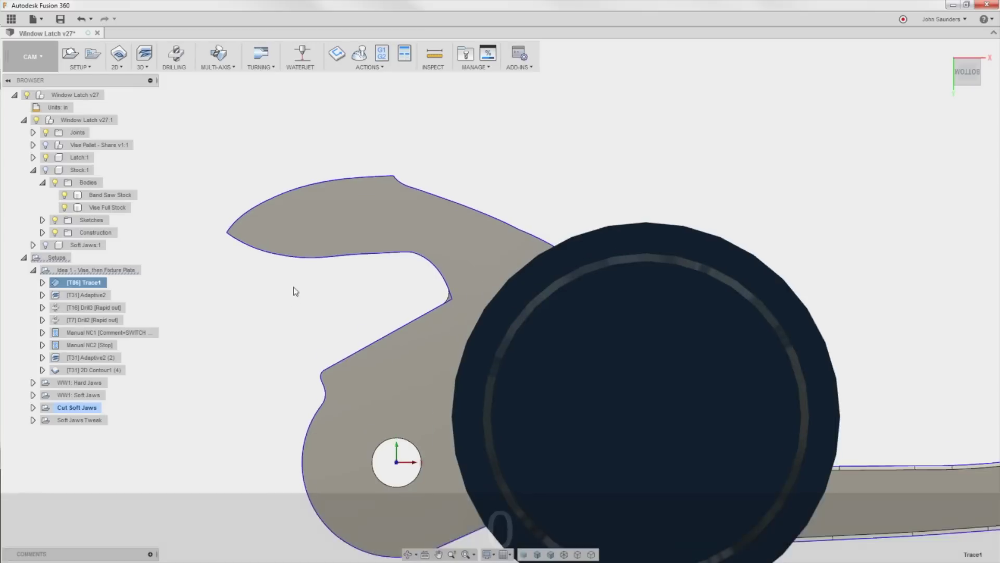
pyautogui.scroll(4, 328, 290)
pyautogui.scroll(-4, 367, 292)
pyautogui.moveTo(339, 307); pyautogui.dragTo(267, 205, button='middle')
pyautogui.rightClick(102, 284)
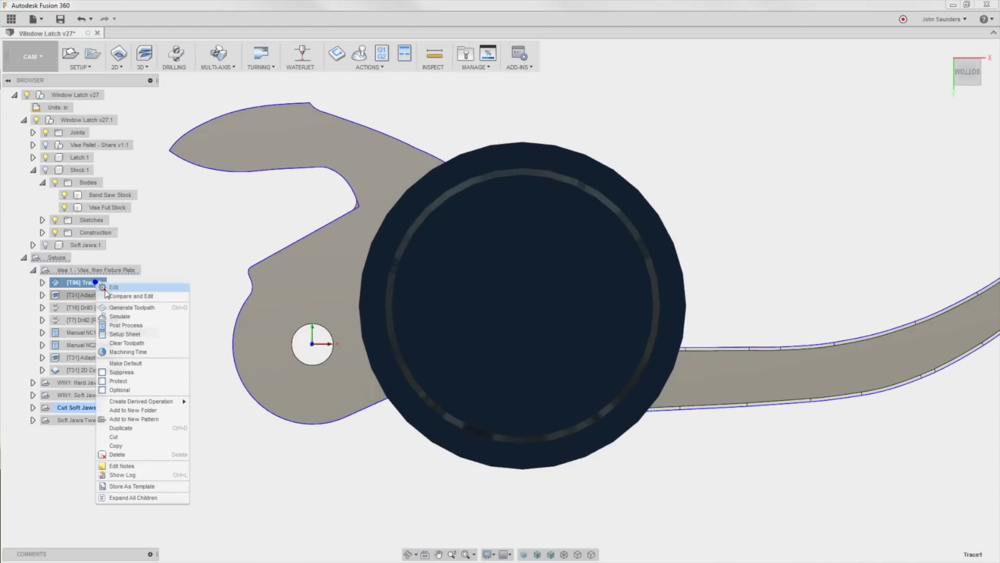
pyautogui.press('Escape')
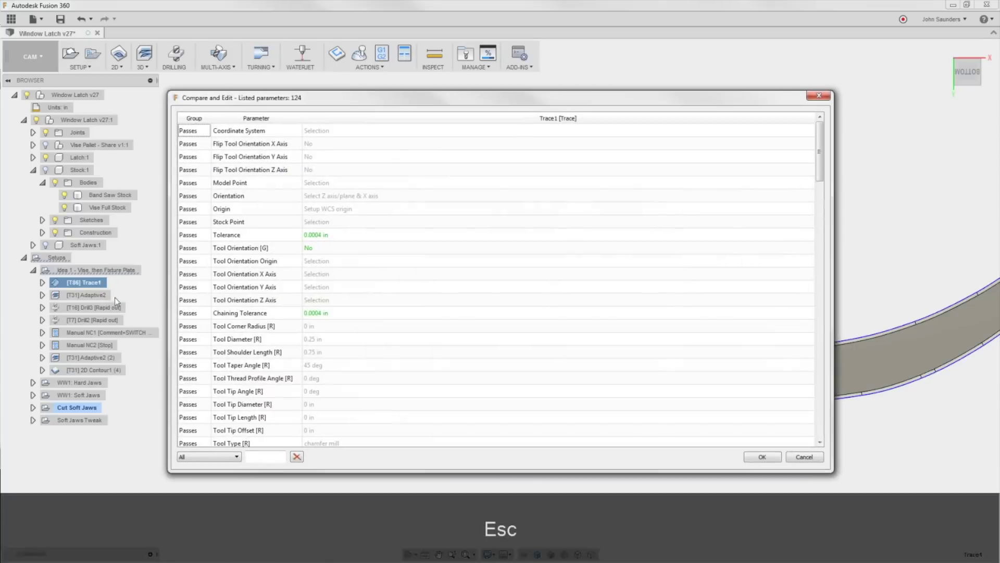
pyautogui.press('Escape')
# Edit Trace1 again to turn off its Chamfer option, and accept the operation.
pyautogui.rightClick(102, 284)
pyautogui.doubleClick(95, 282)
pyautogui.click(867, 135)
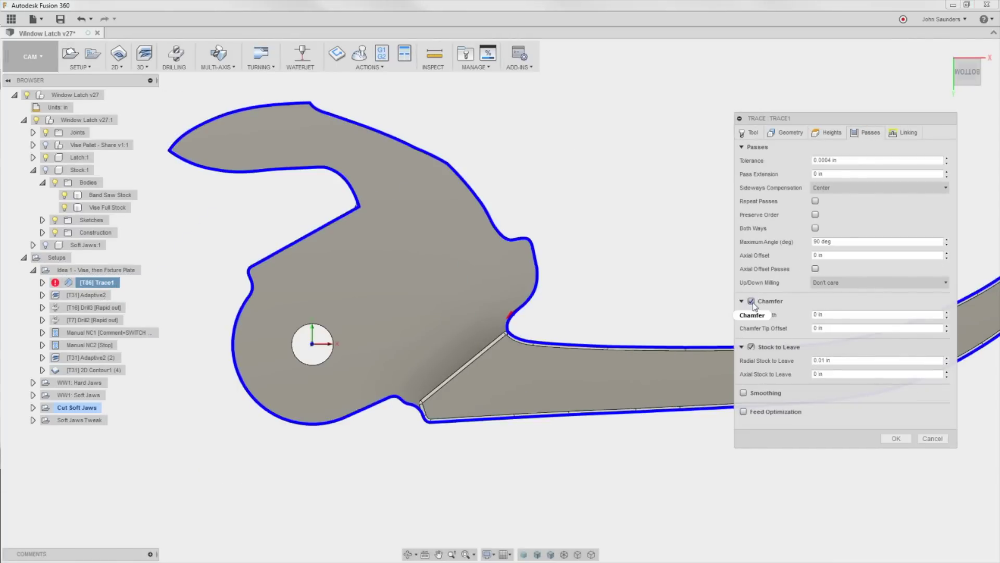
pyautogui.click(750, 301)
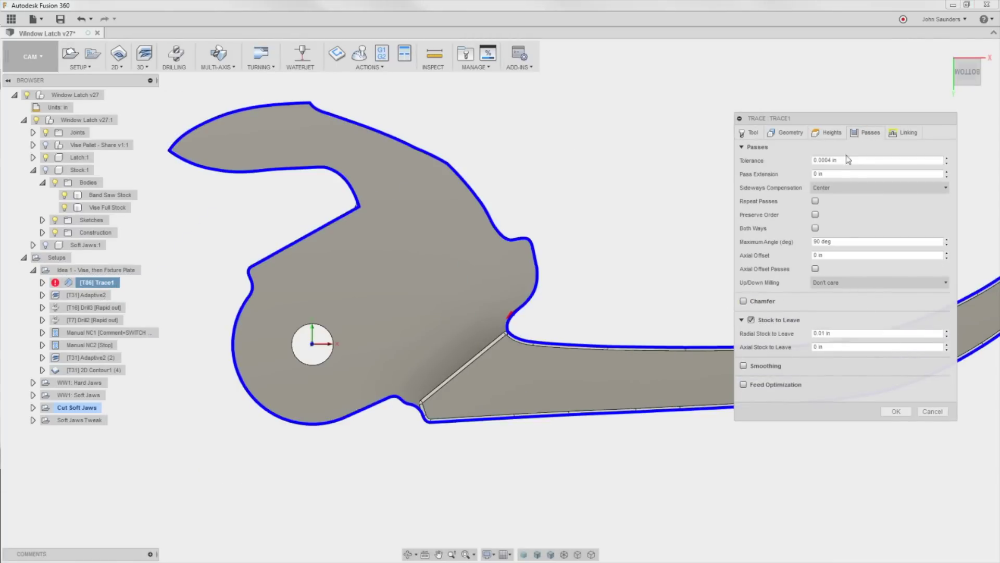
pyautogui.click(899, 411)
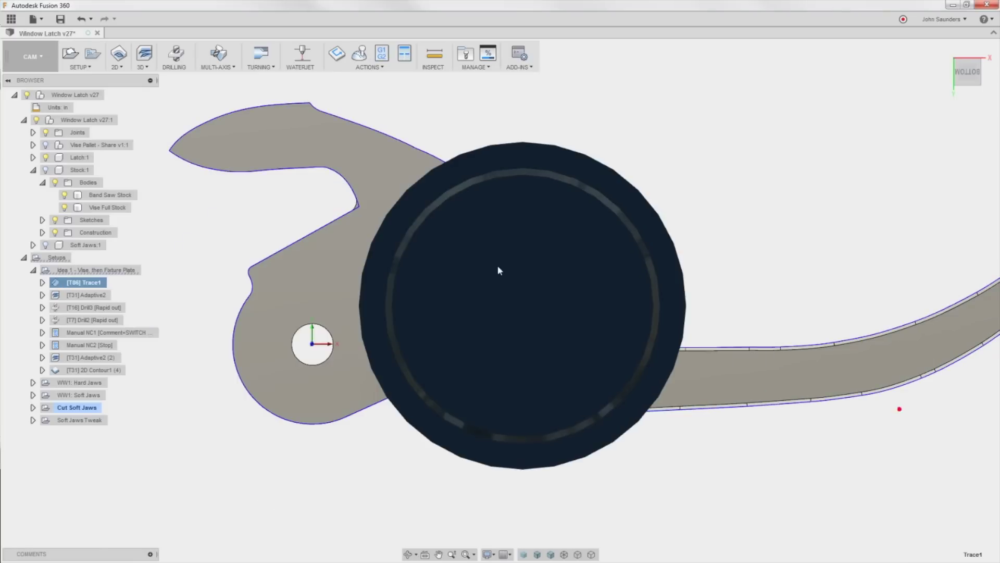
# Examine the regenerated Trace1 toolpath around the latch's head and handle from above and from the side.
pyautogui.scroll(1, 235, 287)
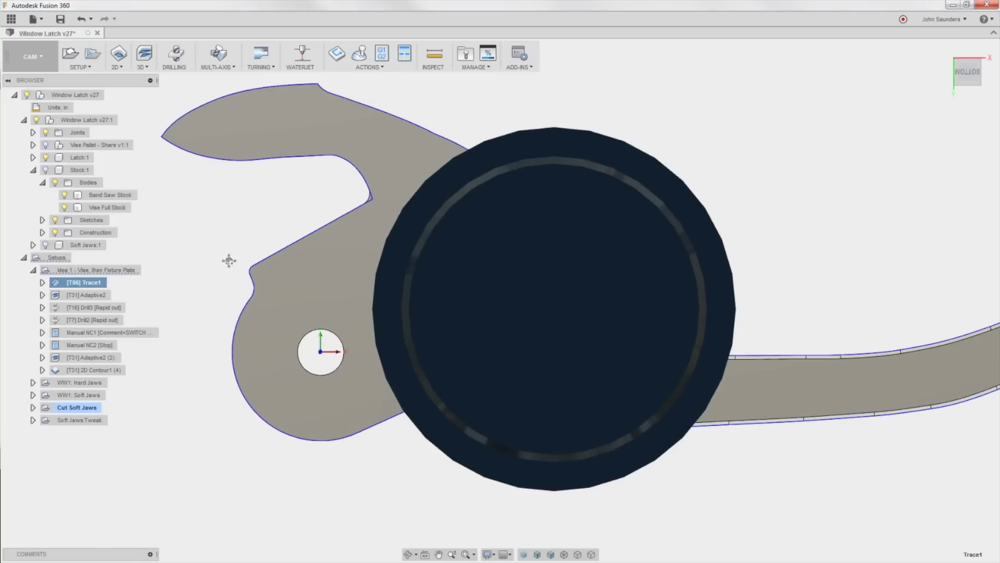
pyautogui.keyDown('shift'); pyautogui.moveTo(230, 261); pyautogui.dragTo(232, 245, button='middle'); pyautogui.keyUp('shift')
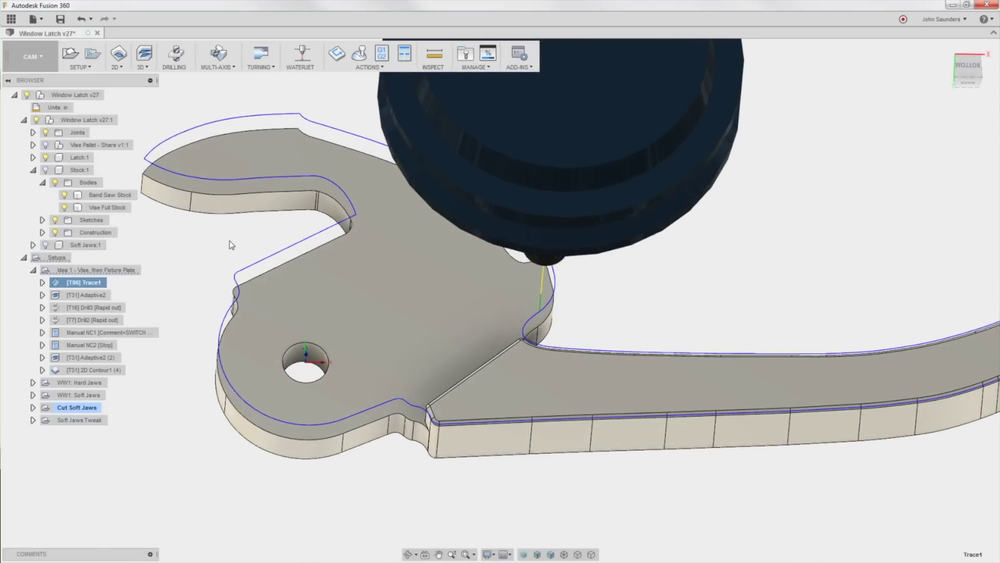
pyautogui.scroll(-1, 232, 245)
pyautogui.scroll(-1, 198, 263)
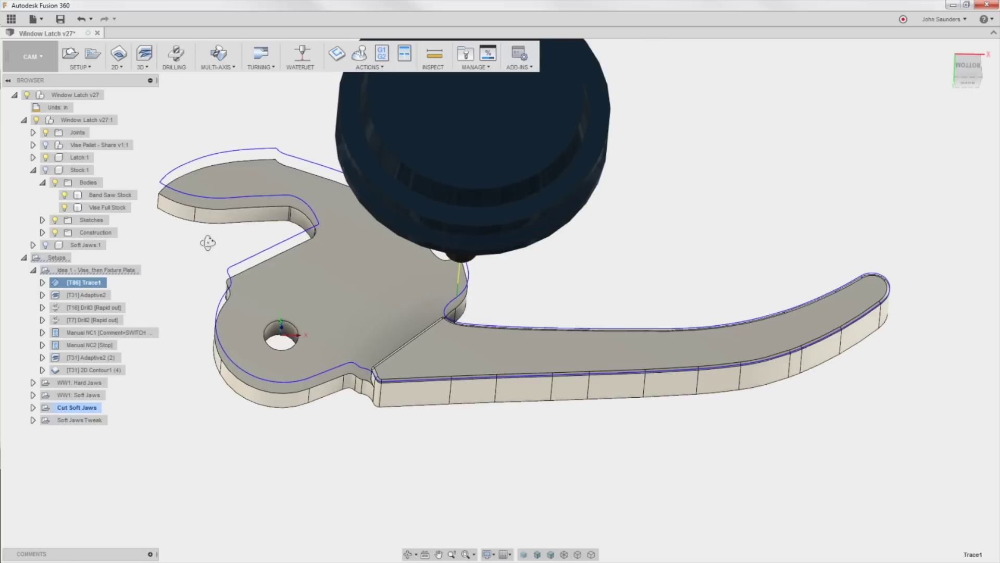
pyautogui.keyDown('shift'); pyautogui.moveTo(207, 242); pyautogui.dragTo(218, 207, button='middle'); pyautogui.keyUp('shift')
pyautogui.keyDown('shift'); pyautogui.moveTo(349, 219); pyautogui.dragTo(353, 241, button='middle'); pyautogui.keyUp('shift')
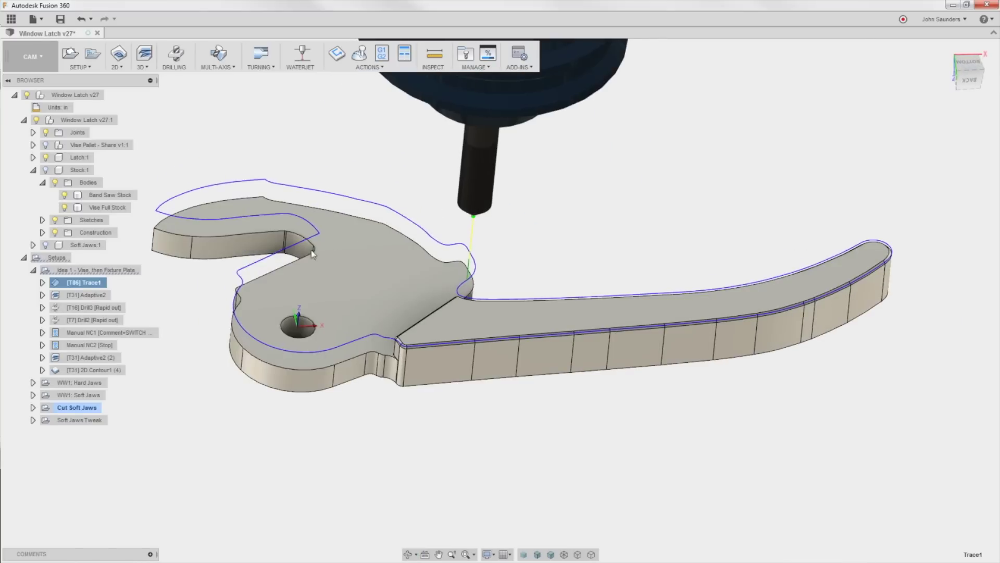
pyautogui.scroll(-2, 313, 254)
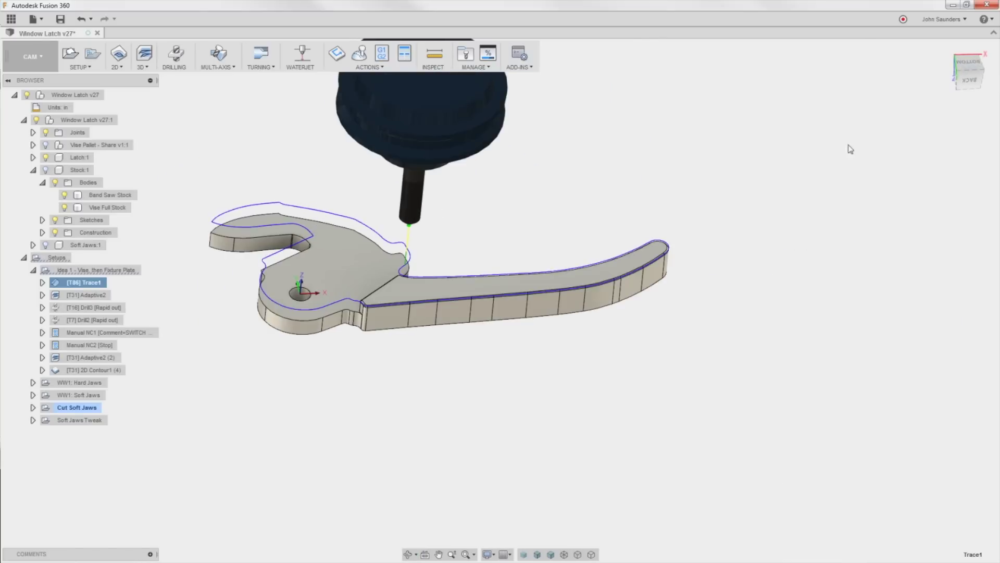
pyautogui.click(970, 63)
pyautogui.keyDown('shift'); pyautogui.moveTo(280, 273); pyautogui.dragTo(301, 229, button='middle'); pyautogui.keyUp('shift')
# Display the Adaptive2 toolpath and examine its clearing passes over the latch's head in plan and side views.
pyautogui.click(89, 295)
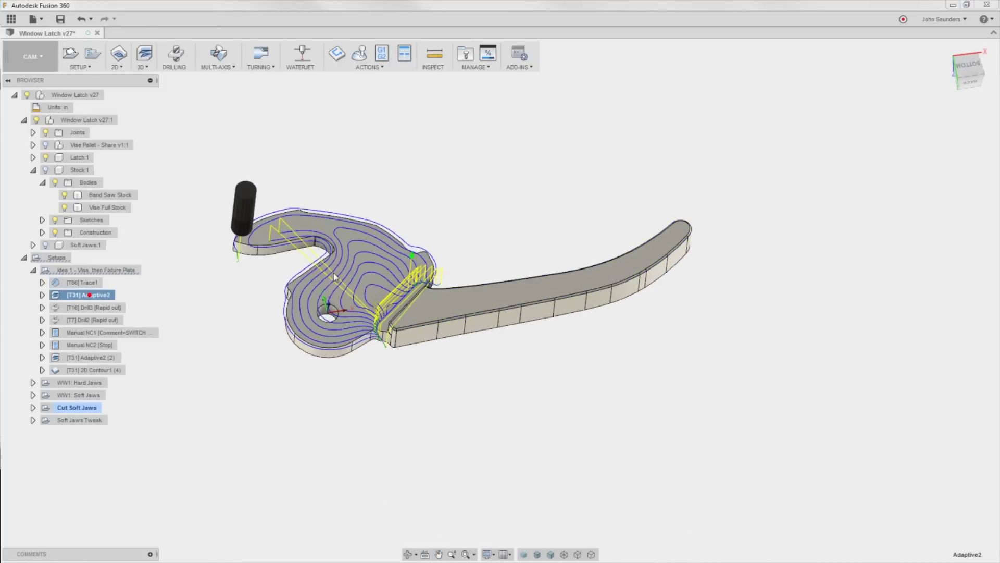
pyautogui.keyDown('shift'); pyautogui.moveTo(333, 273); pyautogui.dragTo(334, 271, button='middle'); pyautogui.keyUp('shift')
pyautogui.scroll(3, 334, 271)
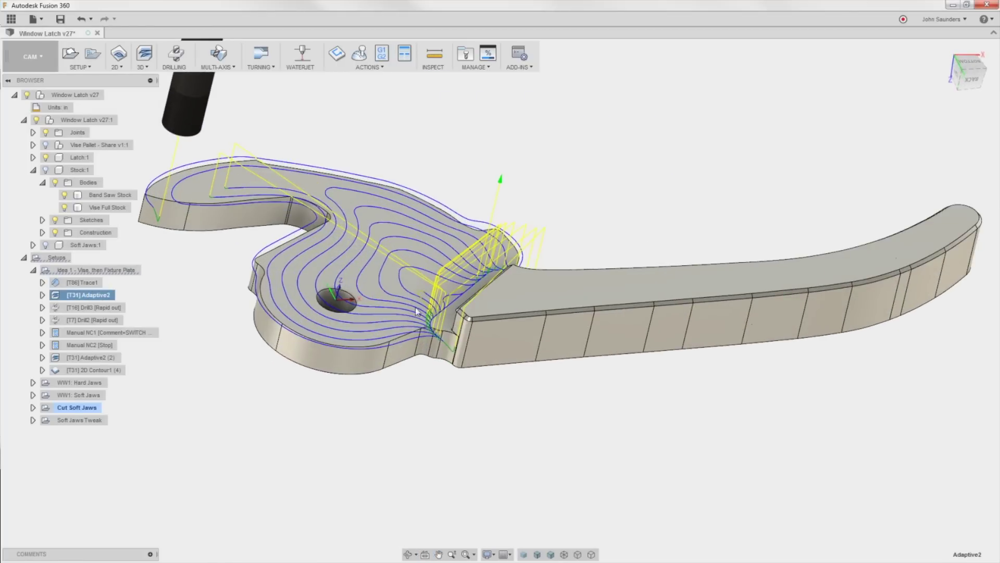
pyautogui.keyDown('shift'); pyautogui.moveTo(465, 293); pyautogui.dragTo(453, 163, button='middle'); pyautogui.keyUp('shift')
pyautogui.click(967, 71)
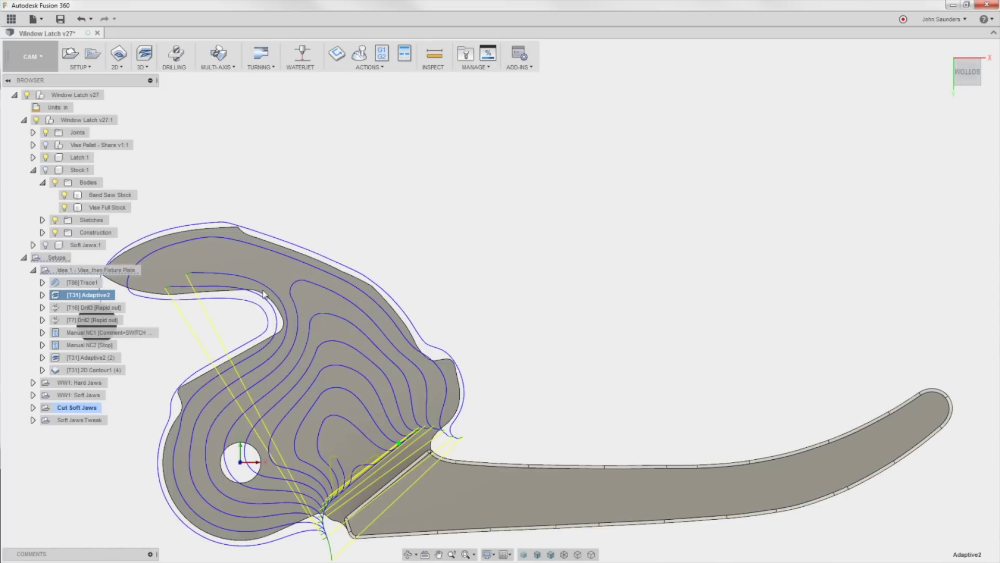
pyautogui.scroll(-3, 579, 238)
pyautogui.click(967, 91)
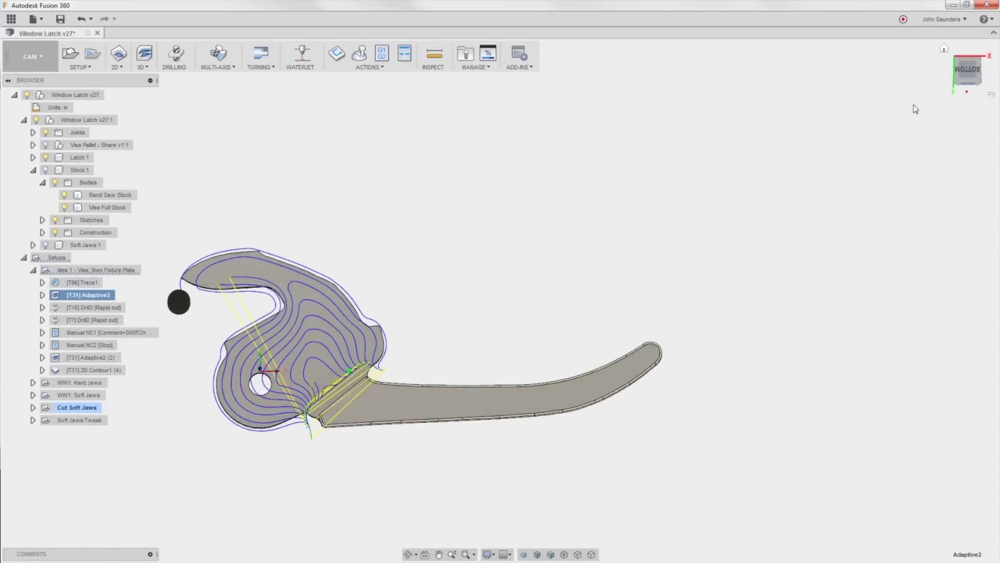
pyautogui.scroll(3, 199, 262)
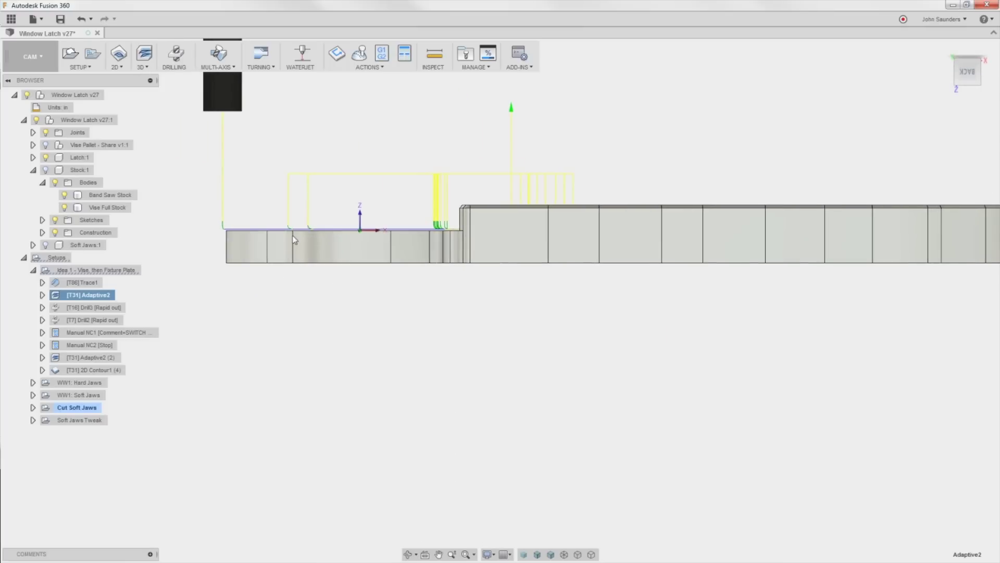
pyautogui.keyDown('shift'); pyautogui.moveTo(293, 239); pyautogui.dragTo(395, 283, button='middle'); pyautogui.keyUp('shift')
# Simulate the Idea 1 setup with its stock shown and move the tool to the Adaptive2 pass above the latch's hook.
pyautogui.click(105, 270)
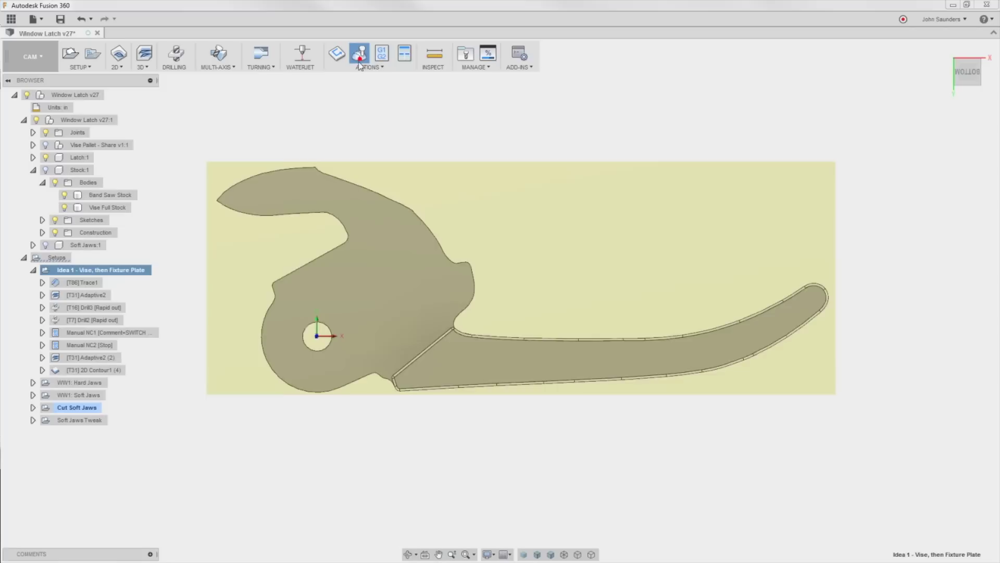
pyautogui.click(359, 53)
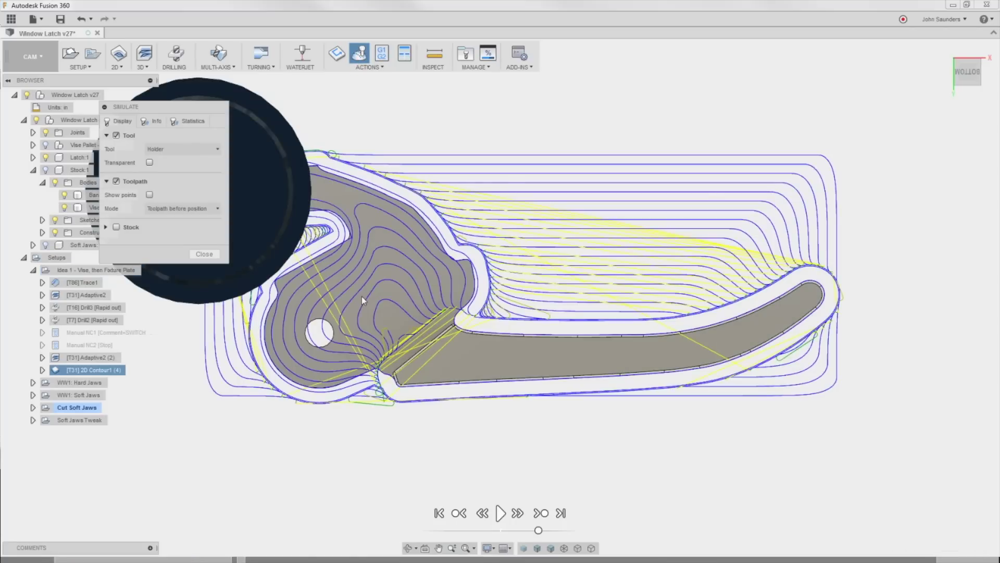
pyautogui.click(78, 295)
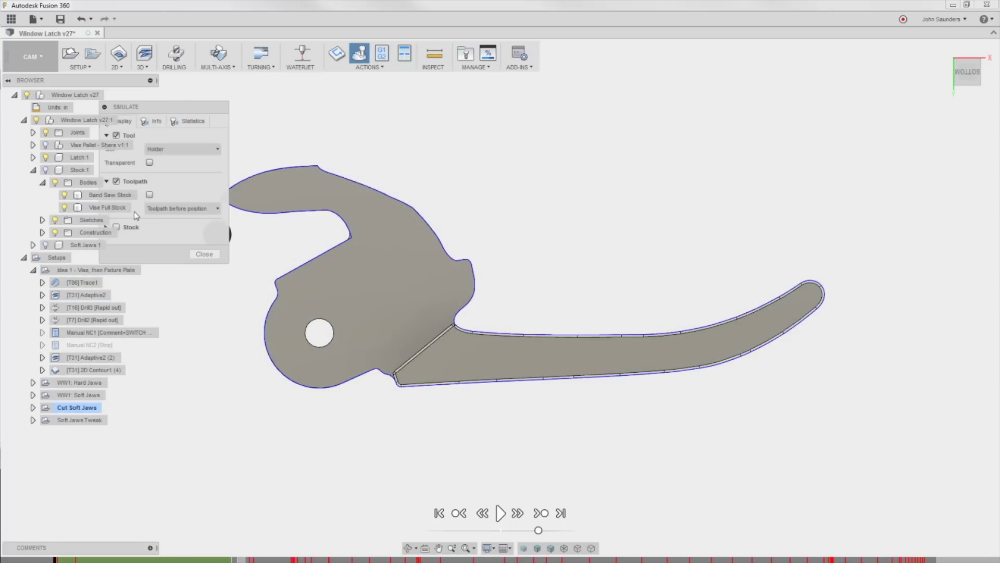
pyautogui.moveTo(178, 106); pyautogui.dragTo(541, 108)
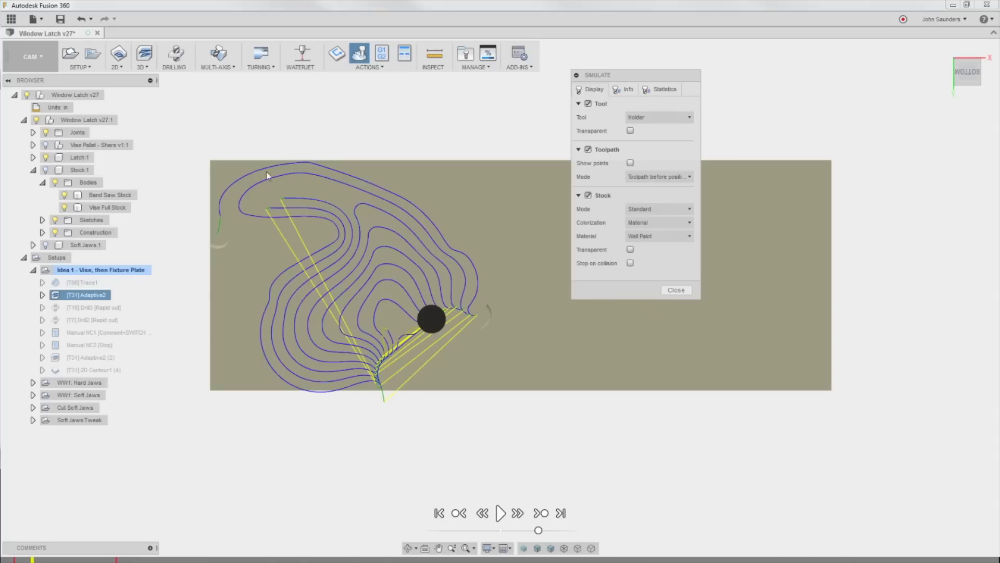
pyautogui.click(308, 163)
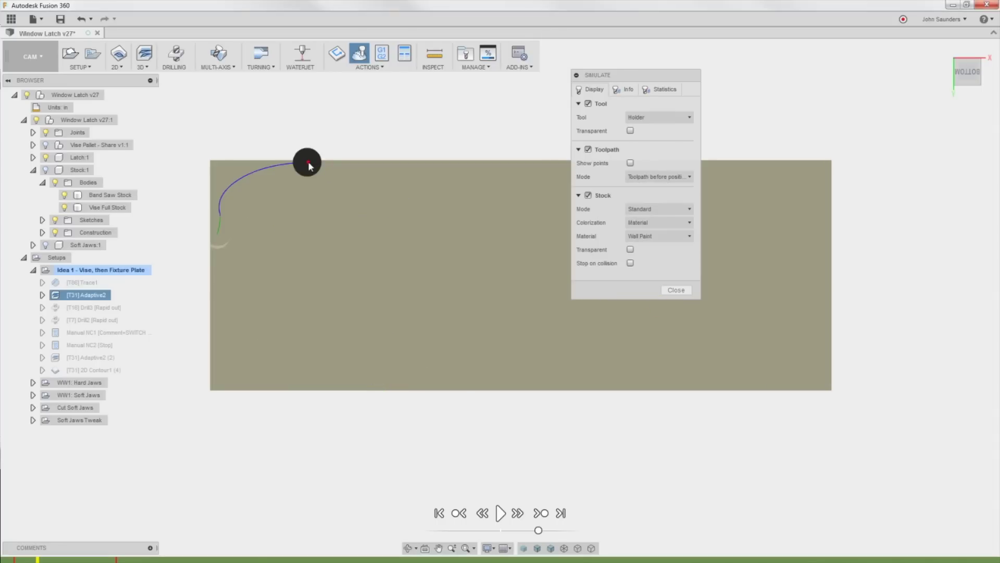
# Show all toolpaths with transparent stock in the simulation, check the cutting depth from the side, and close the simulation.
pyautogui.click(677, 176)
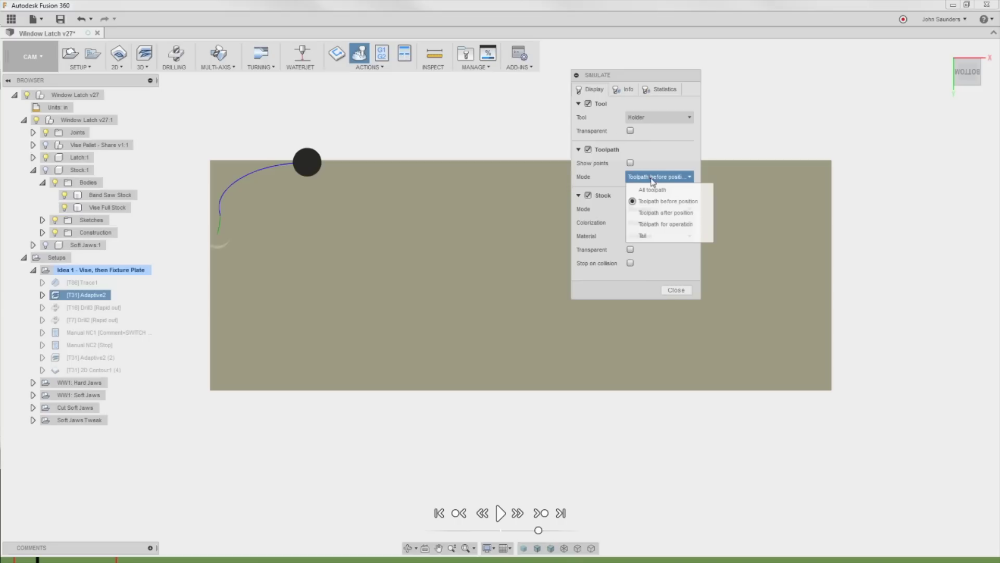
pyautogui.click(641, 235)
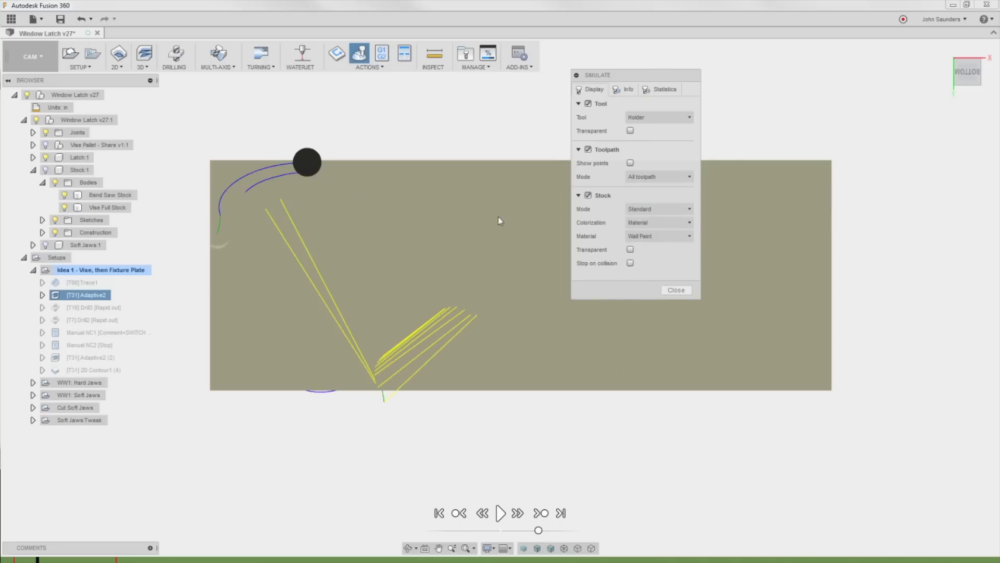
pyautogui.click(630, 250)
pyautogui.moveTo(372, 165)
pyautogui.keyDown('shift'); pyautogui.mouseDown(button='middle')
pyautogui.moveTo(385, 213)
pyautogui.moveTo(384, 158)
pyautogui.mouseUp(button='middle'); pyautogui.keyUp('shift')
pyautogui.click(966, 79)
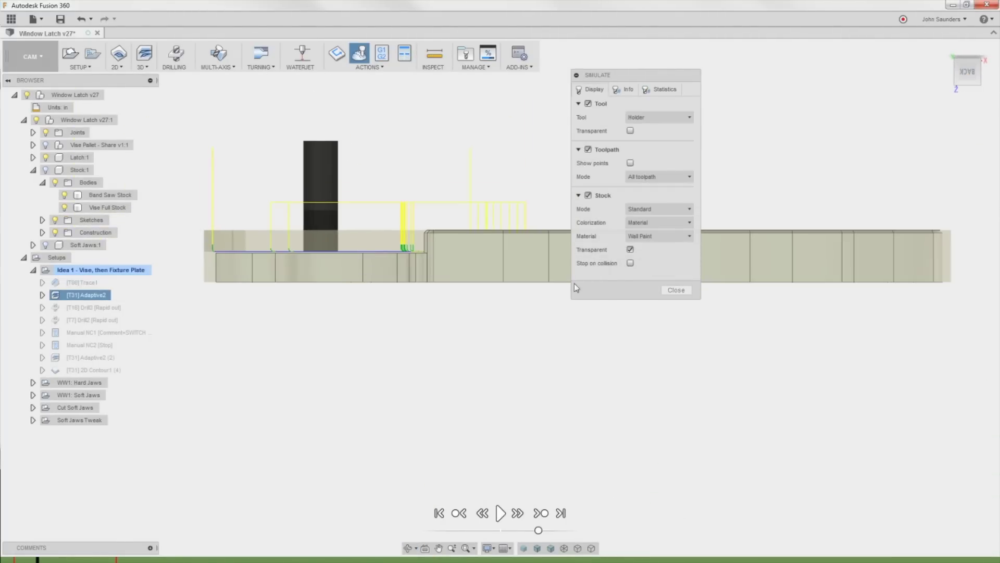
pyautogui.click(676, 290)
# Review the Drill3 and Drill2 toolpaths at the latch's pivot hole and the Trace1 toolpath around the latch outline.
pyautogui.click(112, 307)
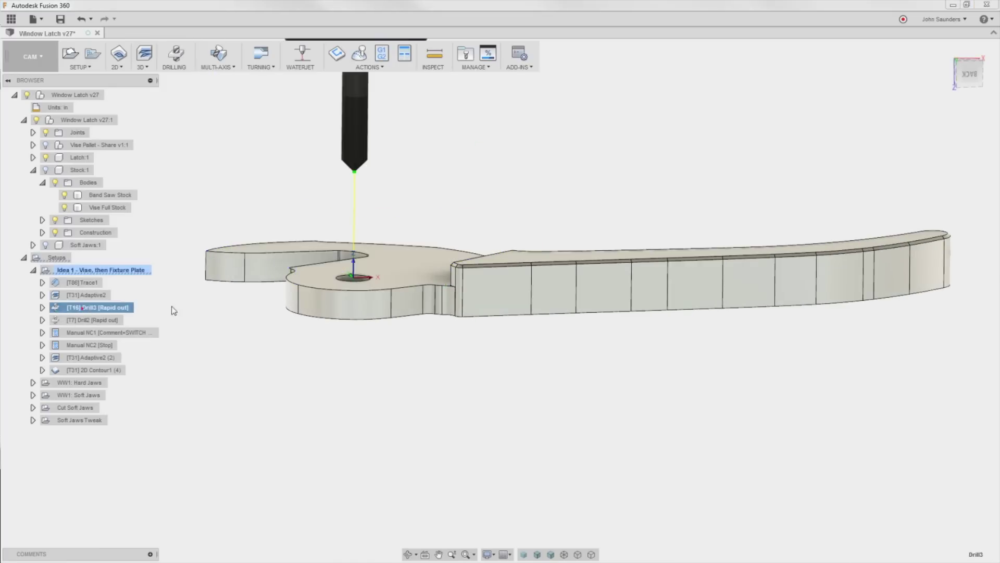
pyautogui.click(103, 322)
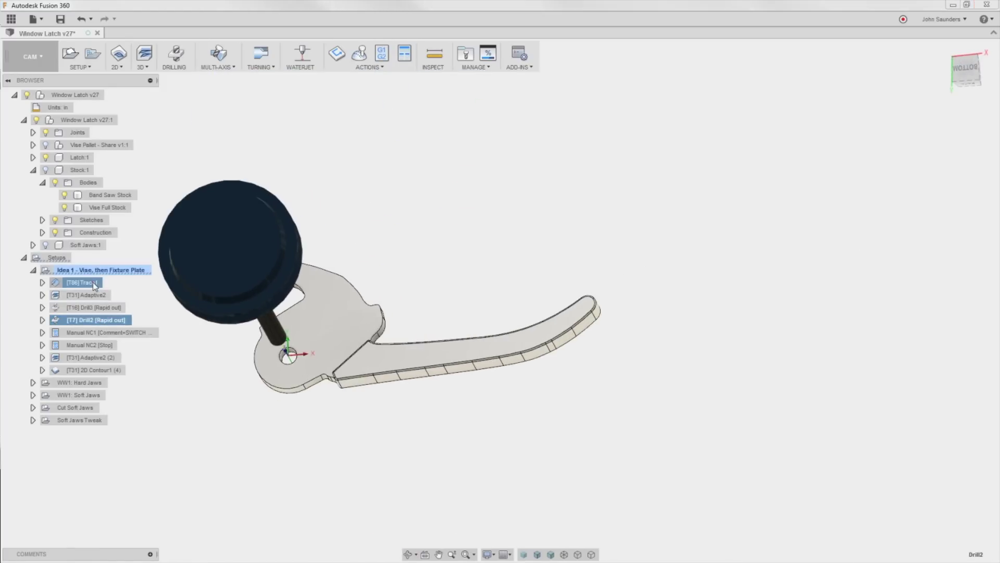
pyautogui.click(93, 282)
pyautogui.keyDown('shift'); pyautogui.moveTo(157, 296); pyautogui.dragTo(177, 303, button='middle'); pyautogui.keyUp('shift')
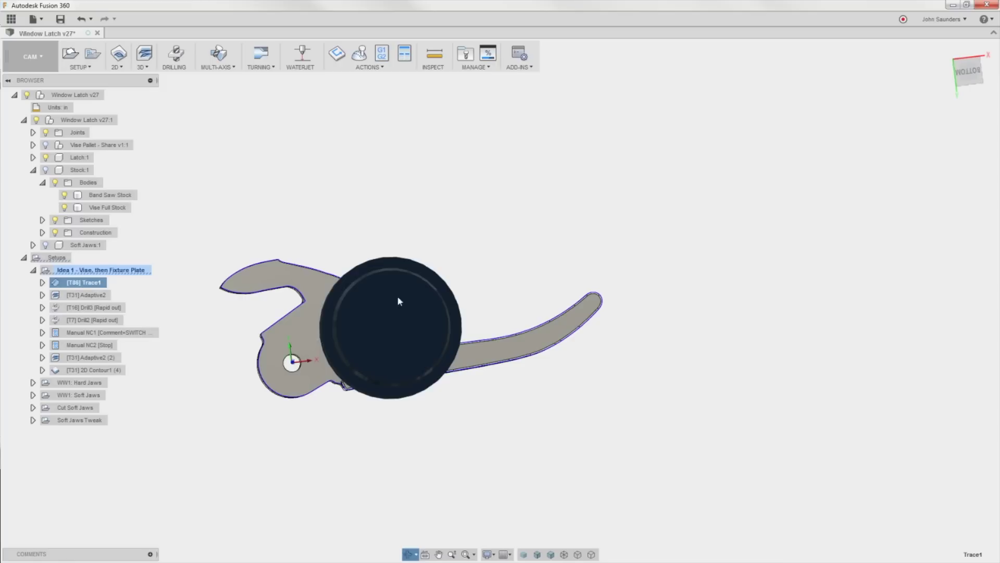
pyautogui.keyDown('shift'); pyautogui.moveTo(398, 354); pyautogui.dragTo(336, 319, button='middle'); pyautogui.keyUp('shift')
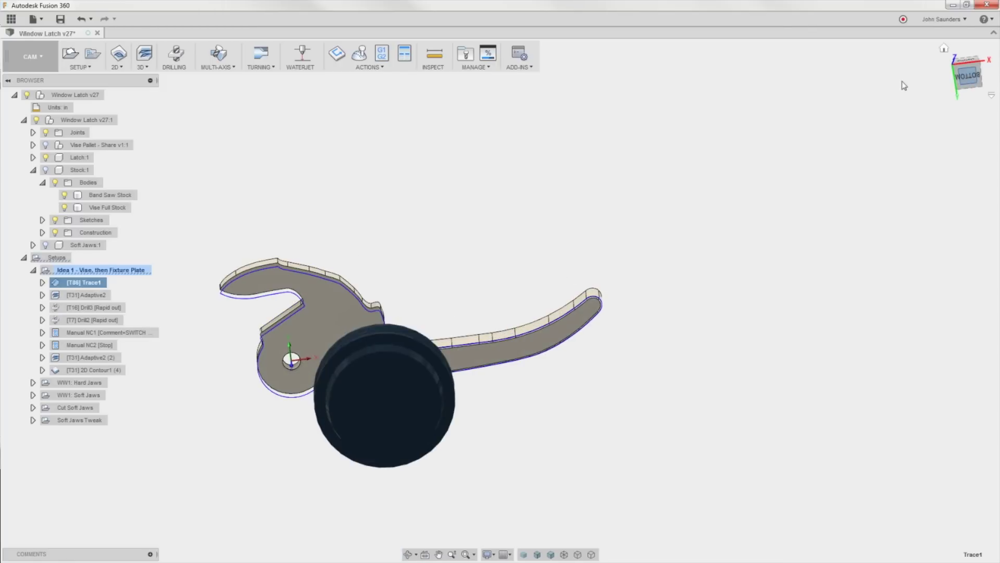
pyautogui.click(967, 77)
pyautogui.keyDown('shift'); pyautogui.moveTo(239, 298); pyautogui.dragTo(223, 274, button='middle'); pyautogui.keyUp('shift')
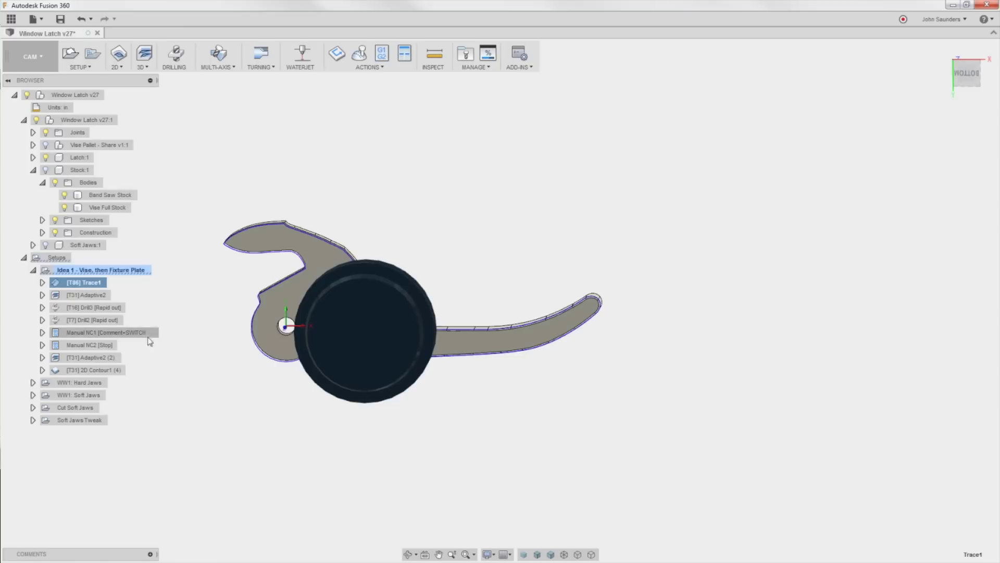
# Check the Manual NC1 comment and Manual NC2 stop entries in the Idea 1 setup.
pyautogui.click(105, 335)
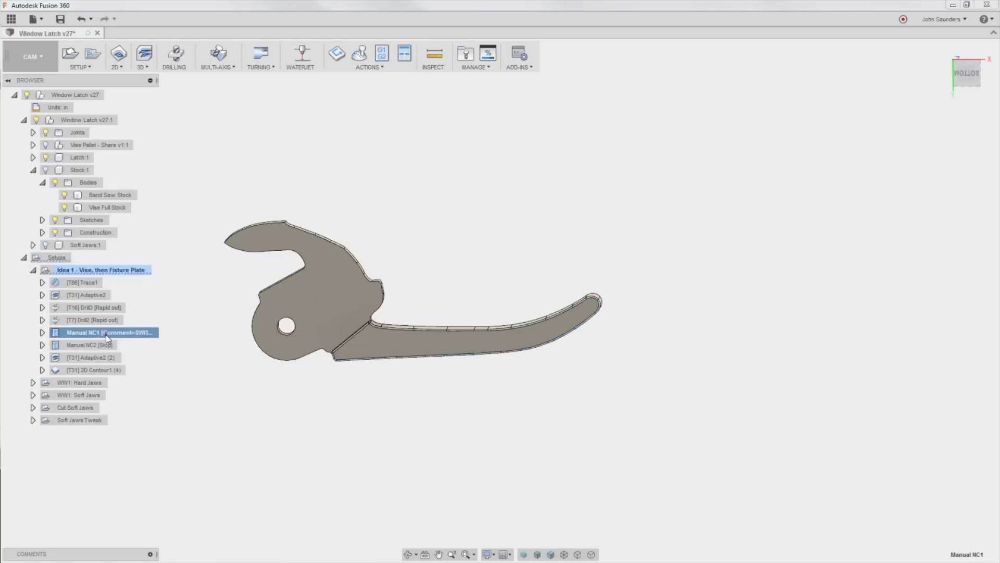
pyautogui.click(105, 334)
pyautogui.click(104, 345)
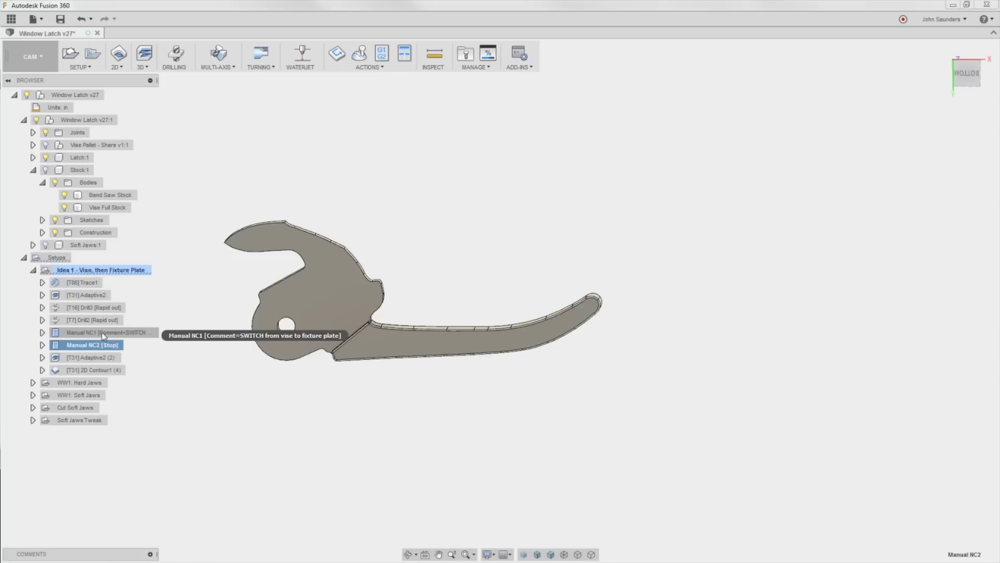
pyautogui.click(104, 333)
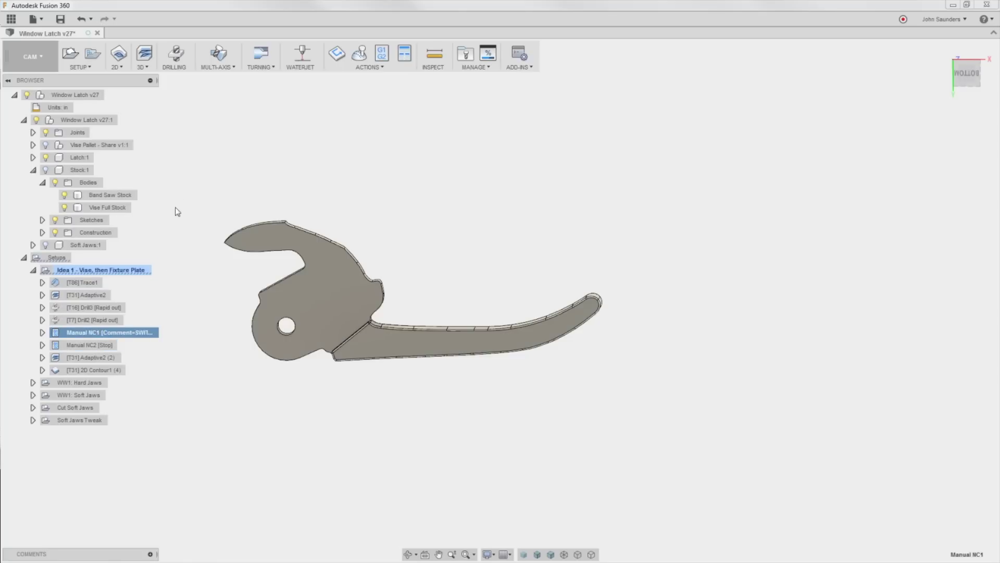
pyautogui.click(86, 333)
# Open a new Manual NC operation, look through its available manual types, and cancel it.
pyautogui.click(92, 69)
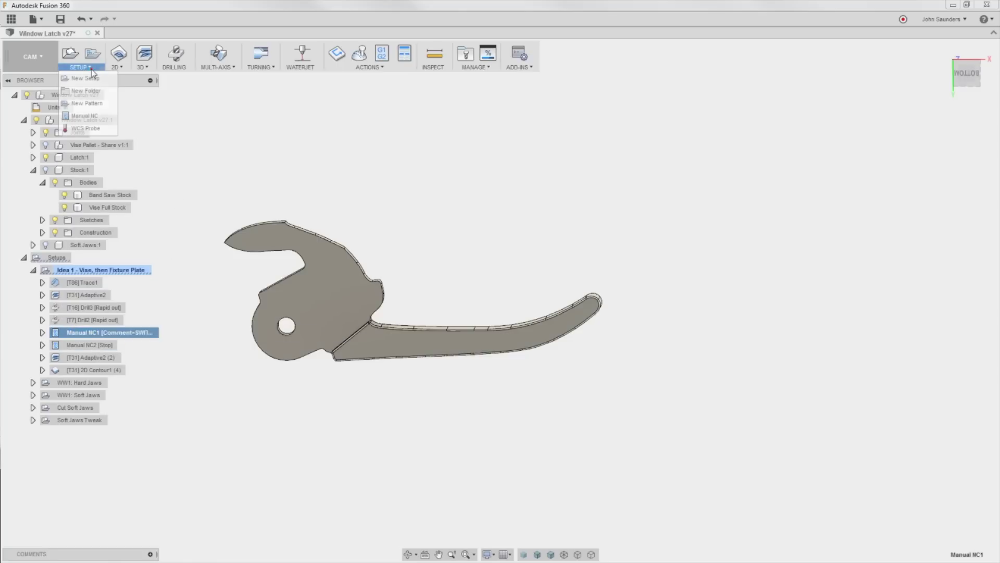
pyautogui.click(89, 120)
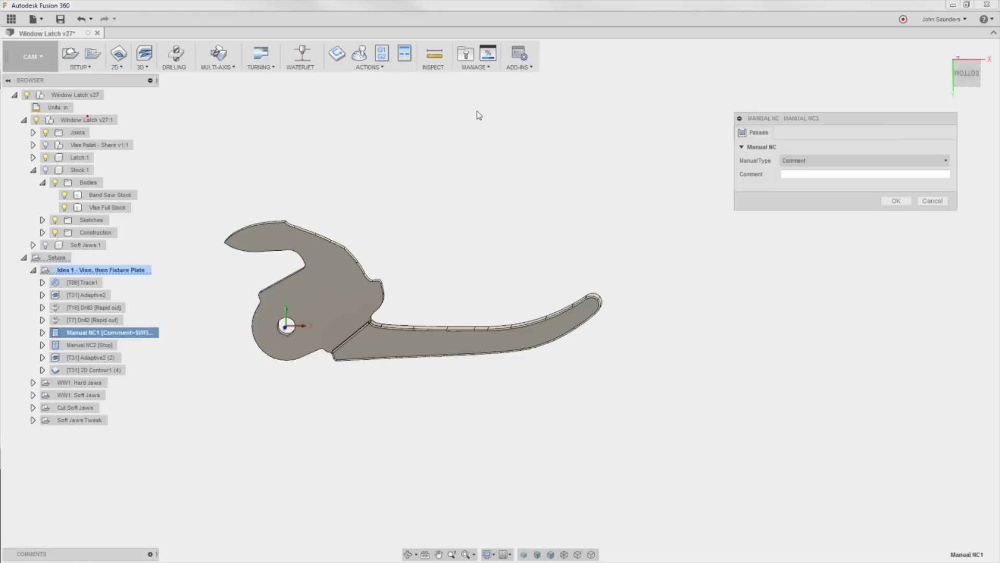
pyautogui.moveTo(777, 112); pyautogui.dragTo(575, 111)
pyautogui.click(593, 148)
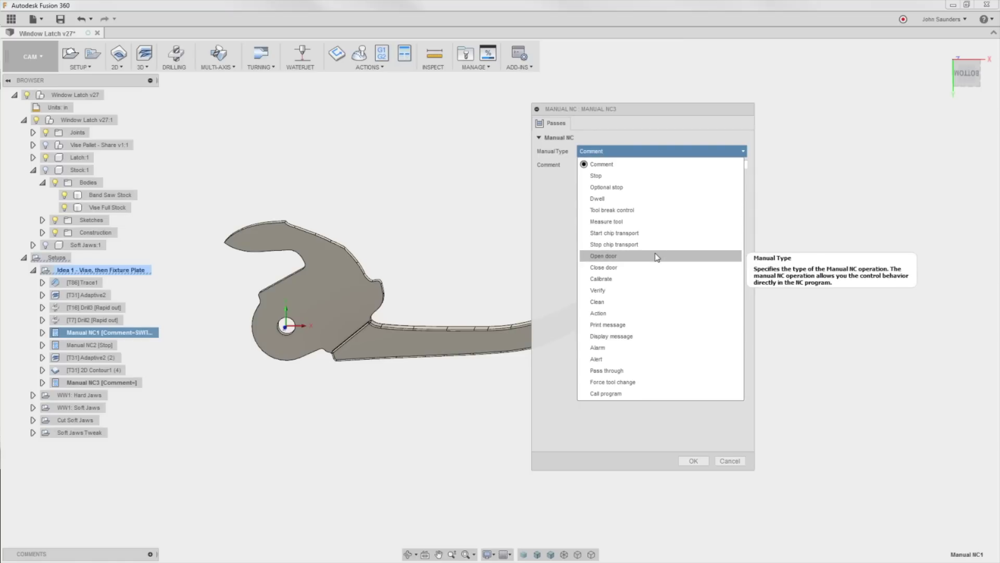
pyautogui.click(731, 461)
pyautogui.click(731, 461)
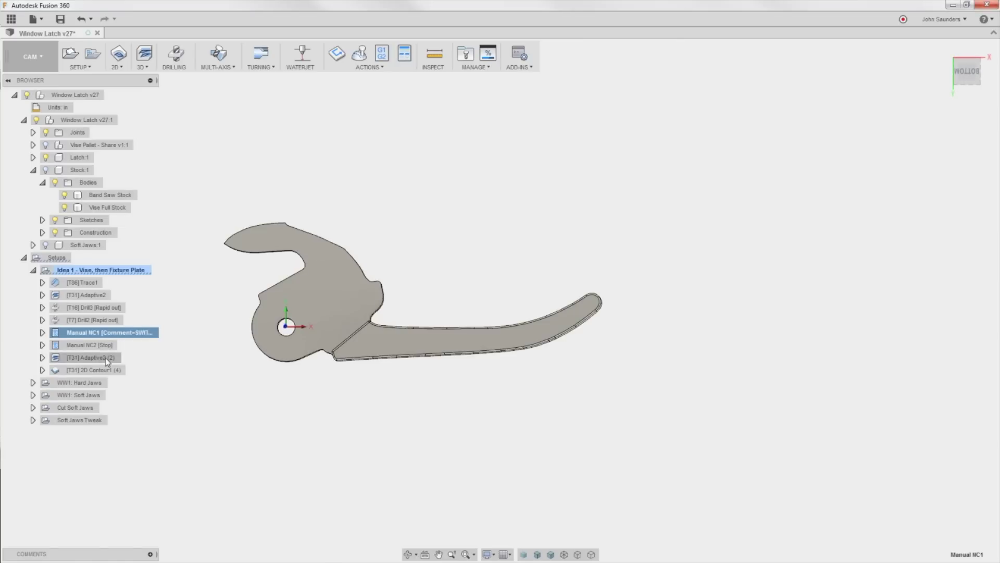
# Set the Idea 1 setup's stock solid to the Band Saw Stock body.
pyautogui.rightClick(108, 271)
pyautogui.click(83, 270)
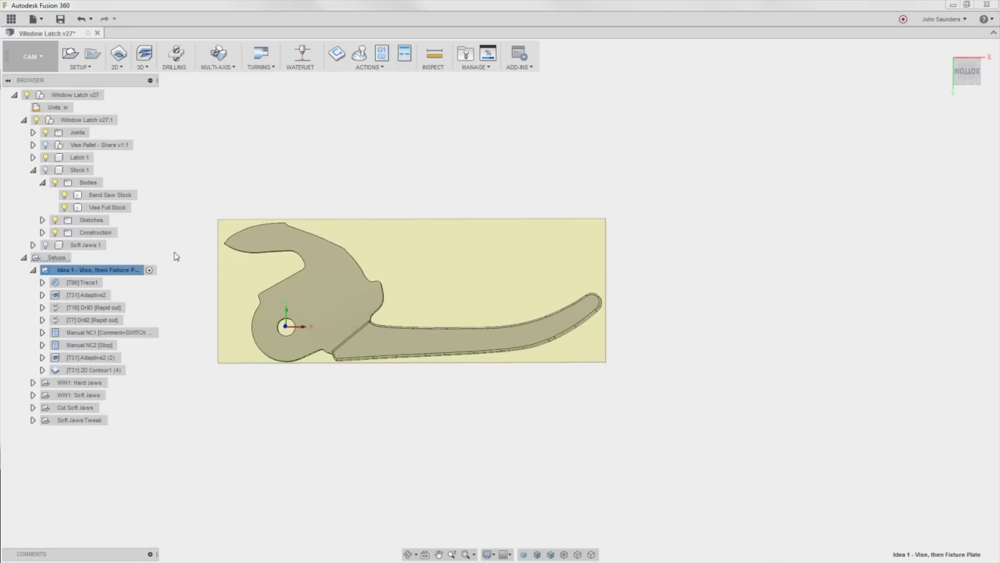
pyautogui.rightClick(102, 271)
pyautogui.click(112, 277)
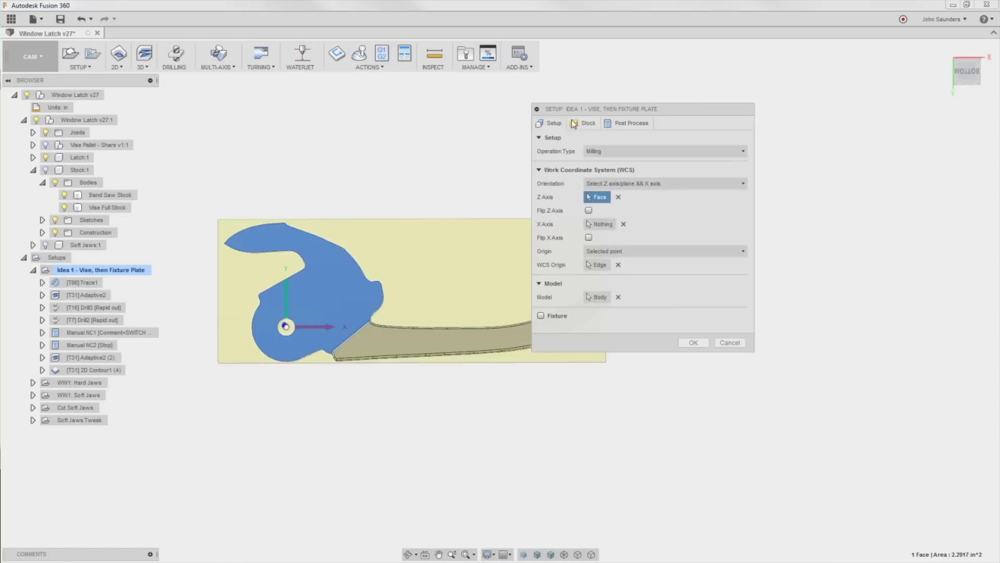
pyautogui.click(574, 124)
pyautogui.moveTo(599, 109); pyautogui.dragTo(765, 108)
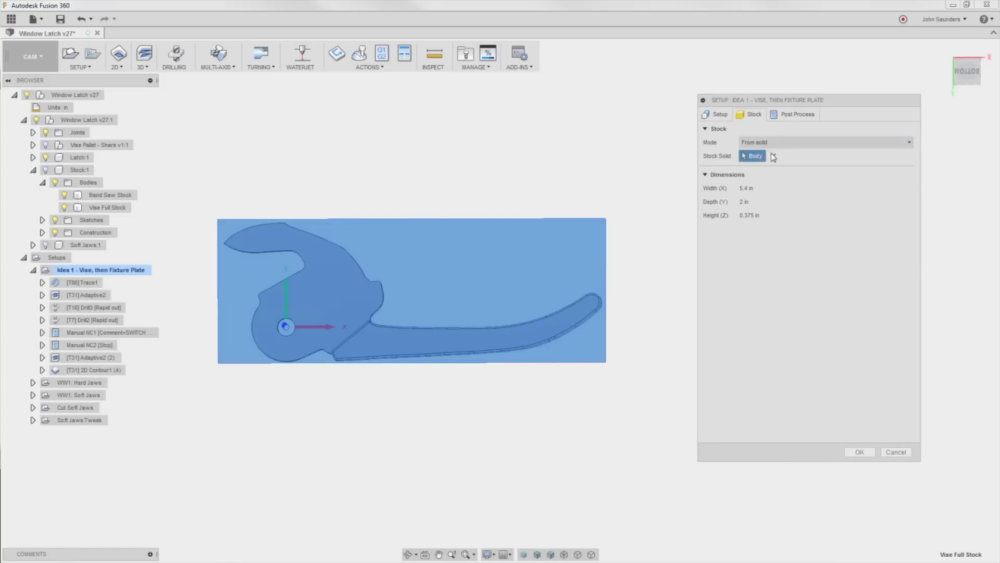
pyautogui.click(773, 156)
pyautogui.click(106, 194)
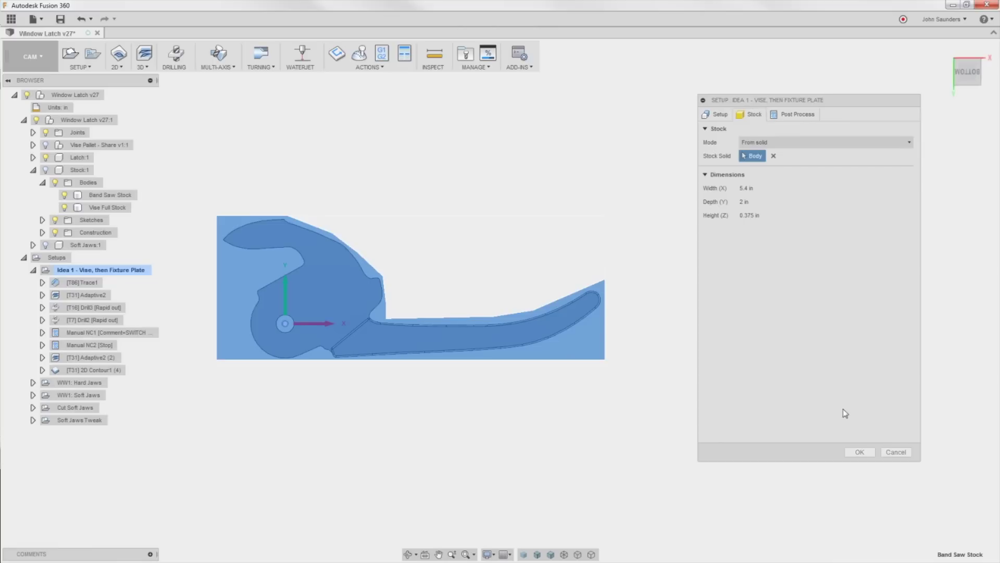
pyautogui.click(860, 451)
# Regenerate the Idea 1 setup's toolpaths and display the Adaptive2 (2) toolpath around the latch.
pyautogui.hotkey('ctrl', 'g')
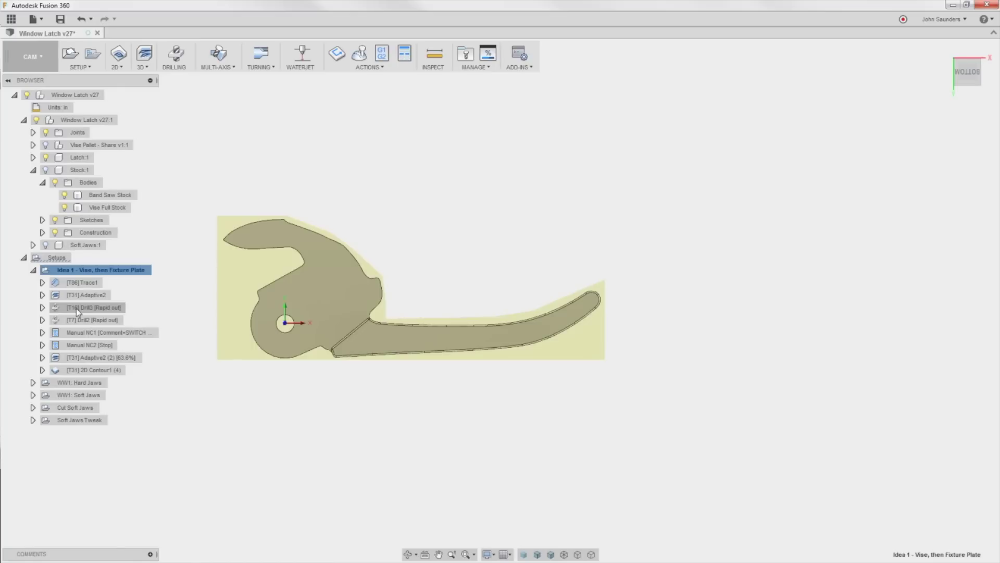
pyautogui.click(96, 357)
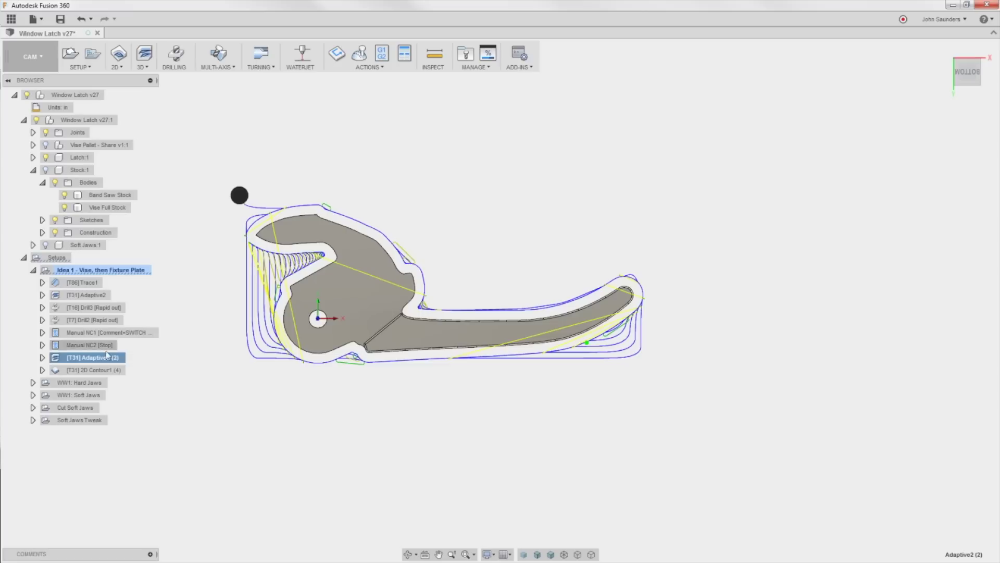
pyautogui.click(48, 365)
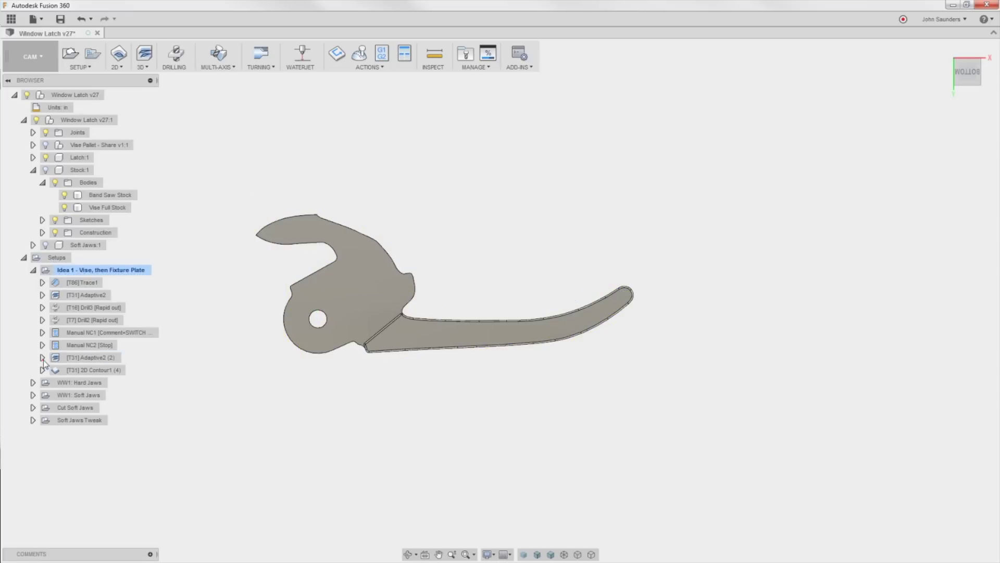
# Turn off Stock Contours and Rest Machining in Adaptive2 (2), accept the changes, and cancel its toolpath regeneration.
pyautogui.rightClick(80, 357)
pyautogui.click(99, 342)
pyautogui.click(752, 115)
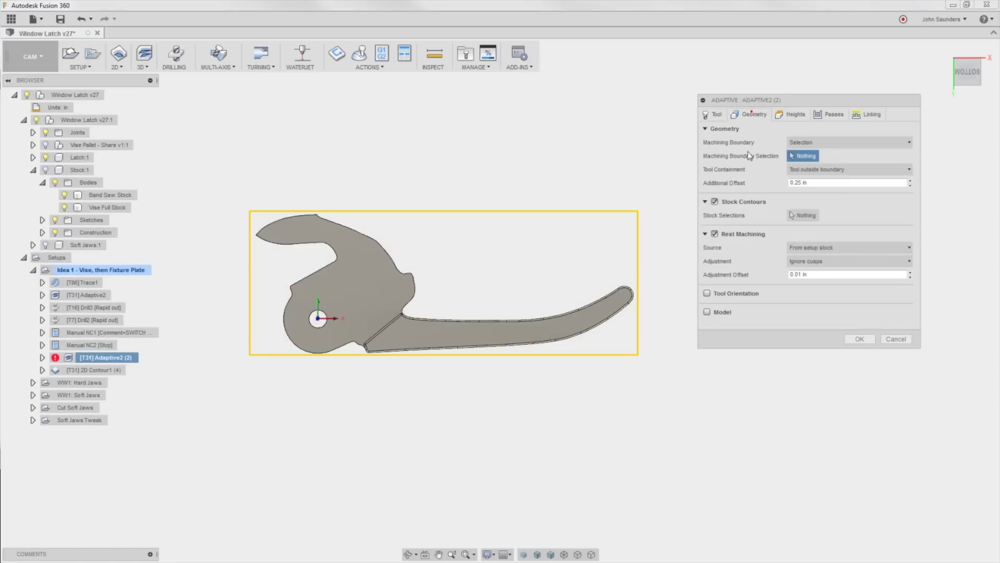
pyautogui.click(715, 202)
pyautogui.click(715, 202)
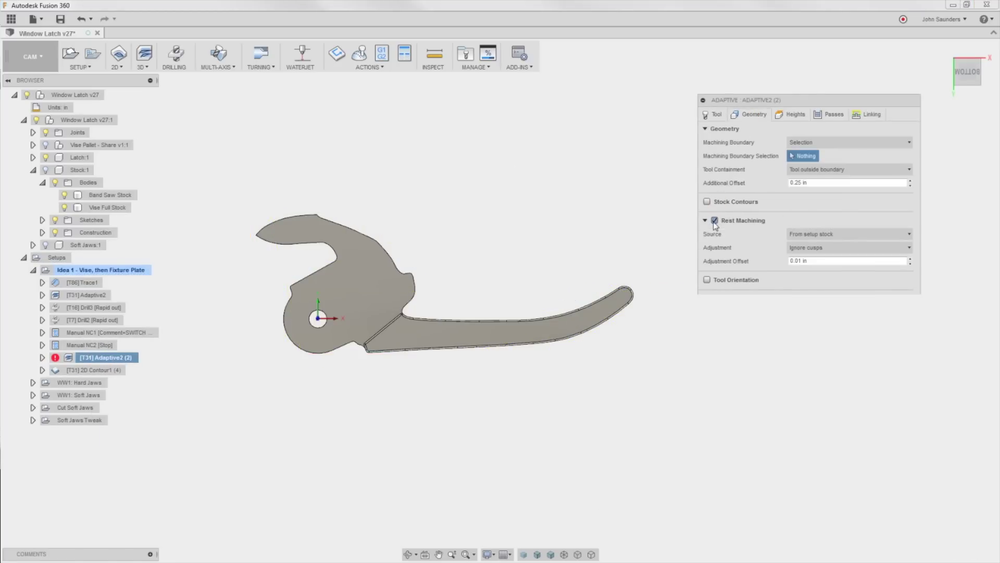
pyautogui.click(712, 220)
pyautogui.click(860, 285)
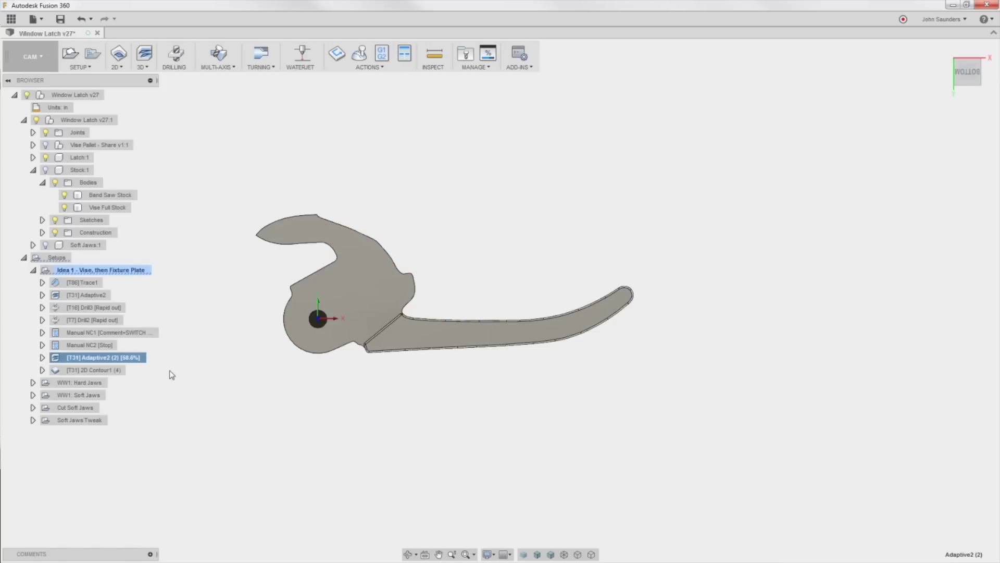
pyautogui.click(55, 358)
pyautogui.press('Escape')
# Turn Stock Contours back on in Adaptive2 (2) and try to pick the Vise Full Stock body as its stock selection.
pyautogui.rightClick(89, 359)
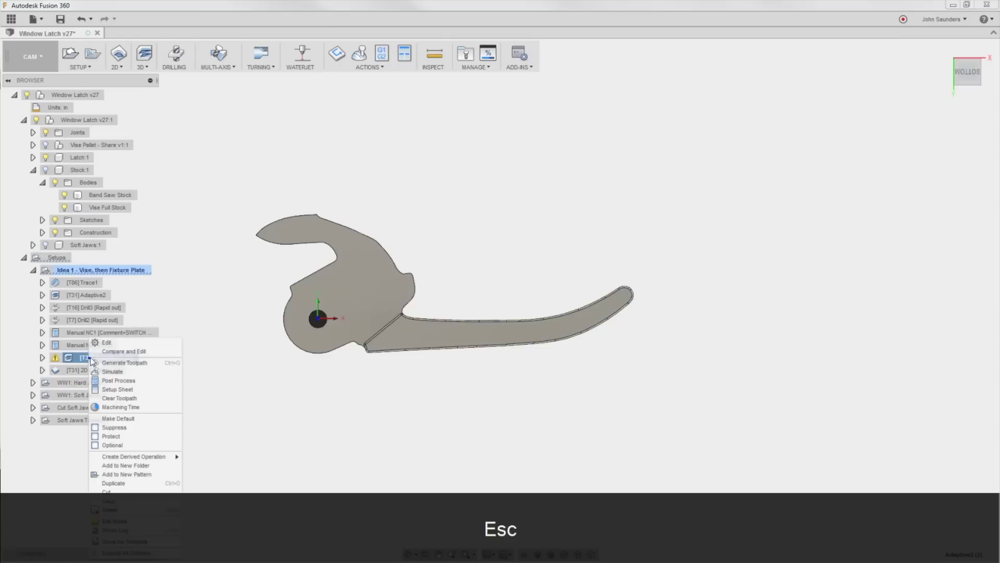
pyautogui.click(105, 342)
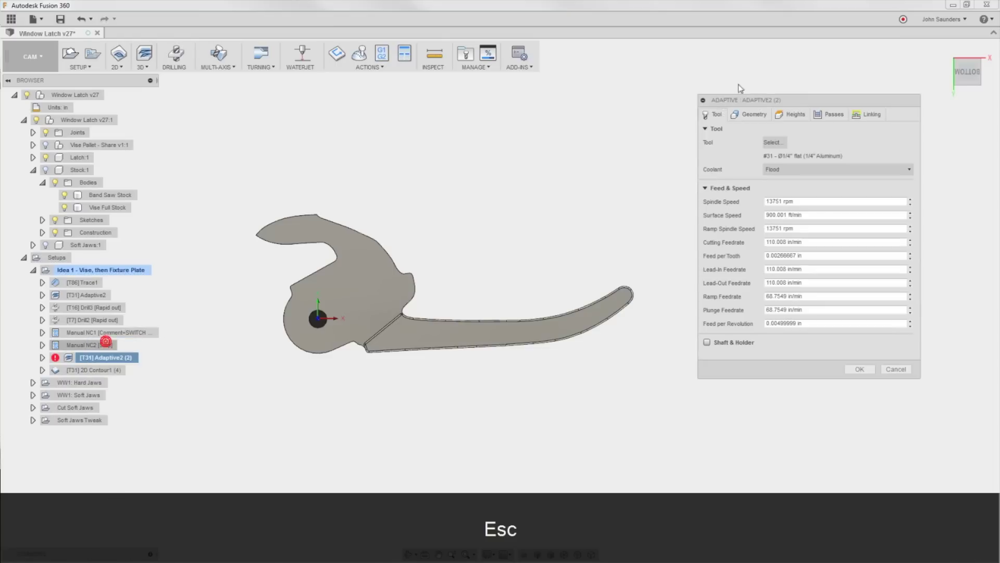
pyautogui.click(743, 114)
pyautogui.click(706, 201)
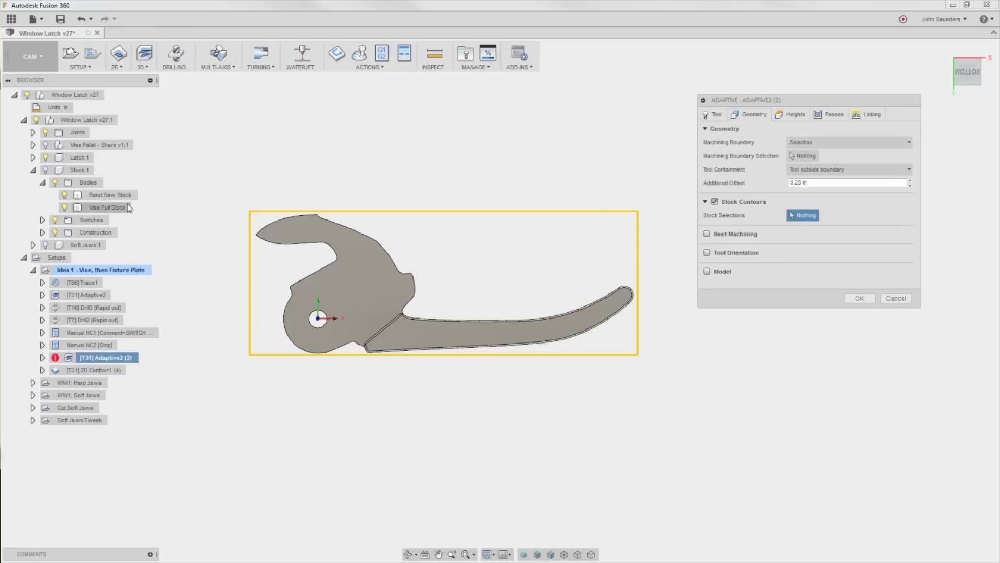
pyautogui.click(94, 207)
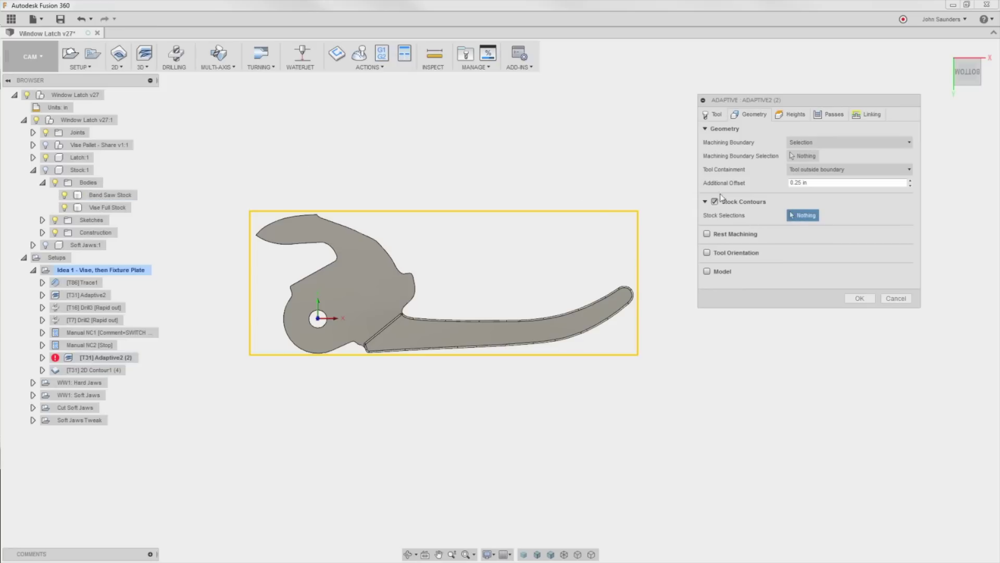
# Show the stock component's Sketch2 and Sketch3 and reopen Adaptive2 (2) with its stock contour selection active.
pyautogui.click(42, 221)
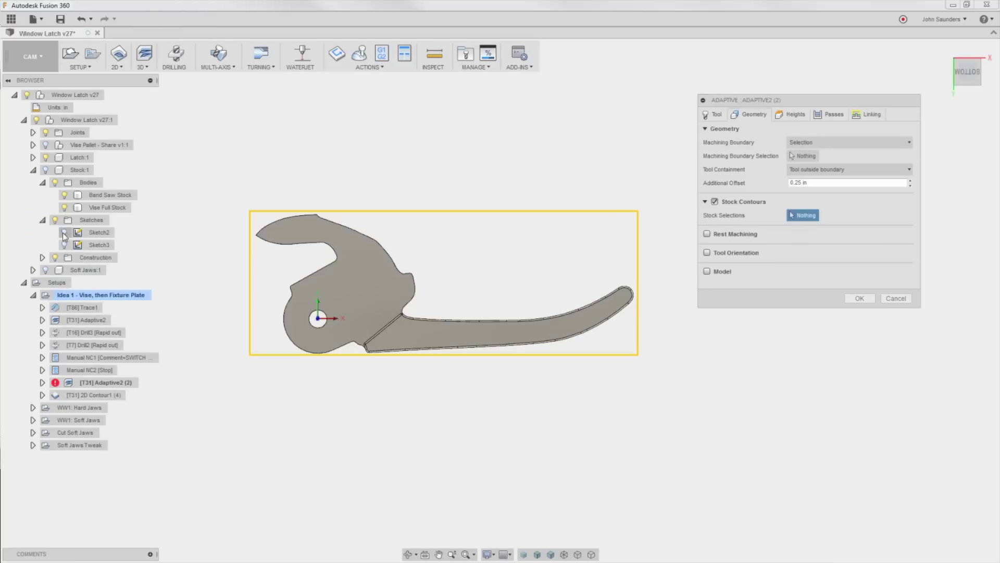
pyautogui.click(64, 233)
pyautogui.click(104, 382)
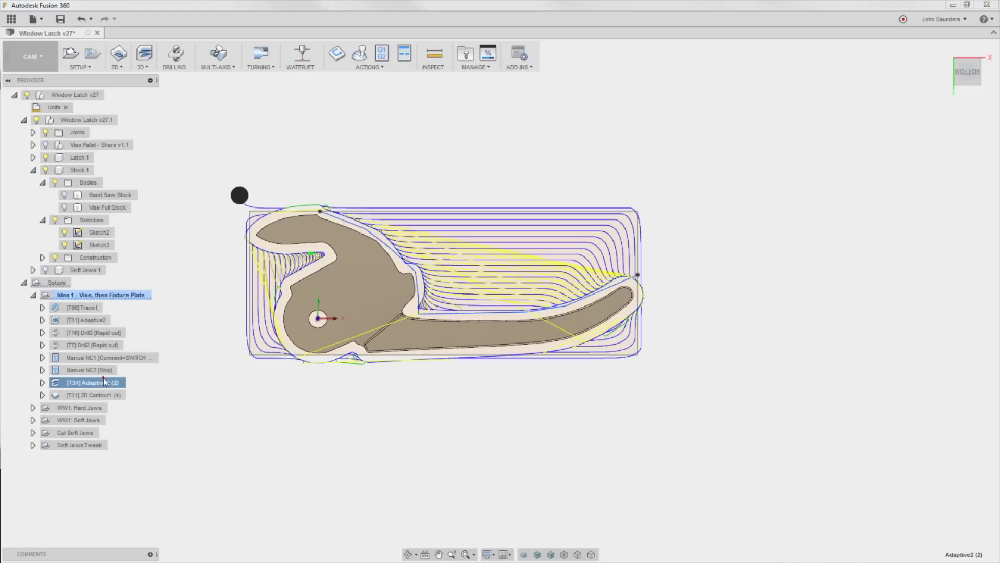
pyautogui.rightClick(104, 382)
pyautogui.click(118, 348)
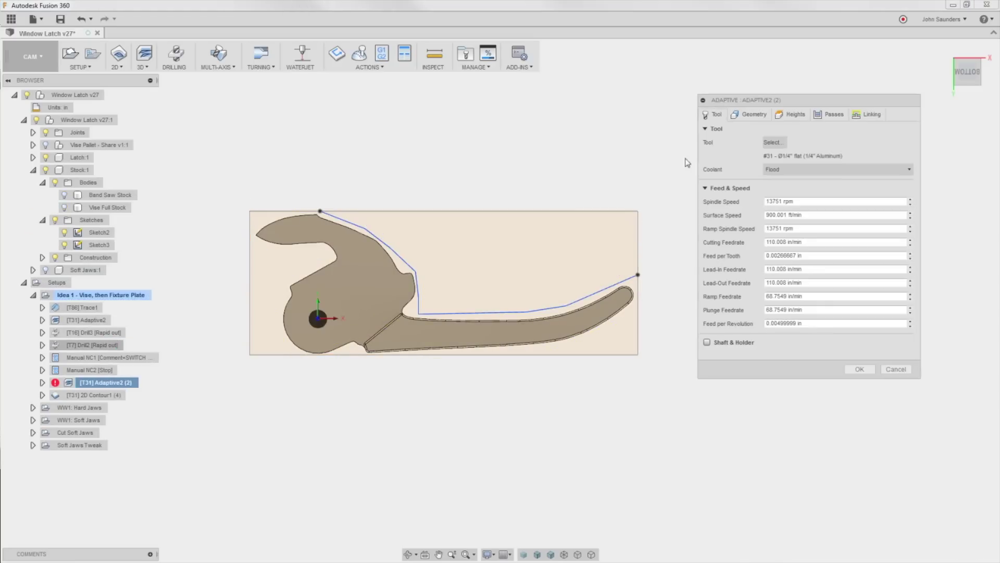
pyautogui.click(746, 115)
pyautogui.click(801, 216)
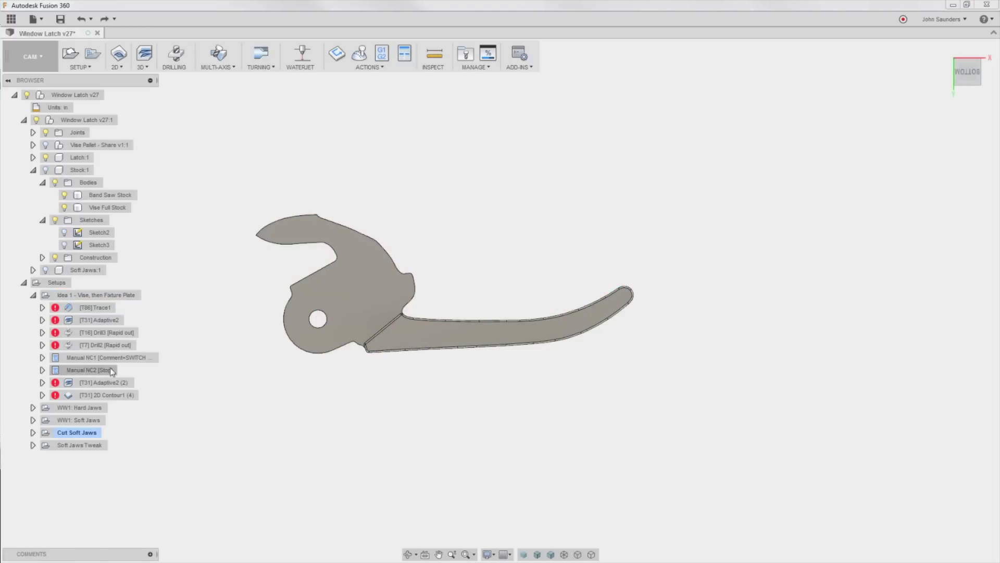
# Review the Stock Contours and Rest Machining settings of Adaptive2 (2) and close the operation without changes.
pyautogui.click(102, 383)
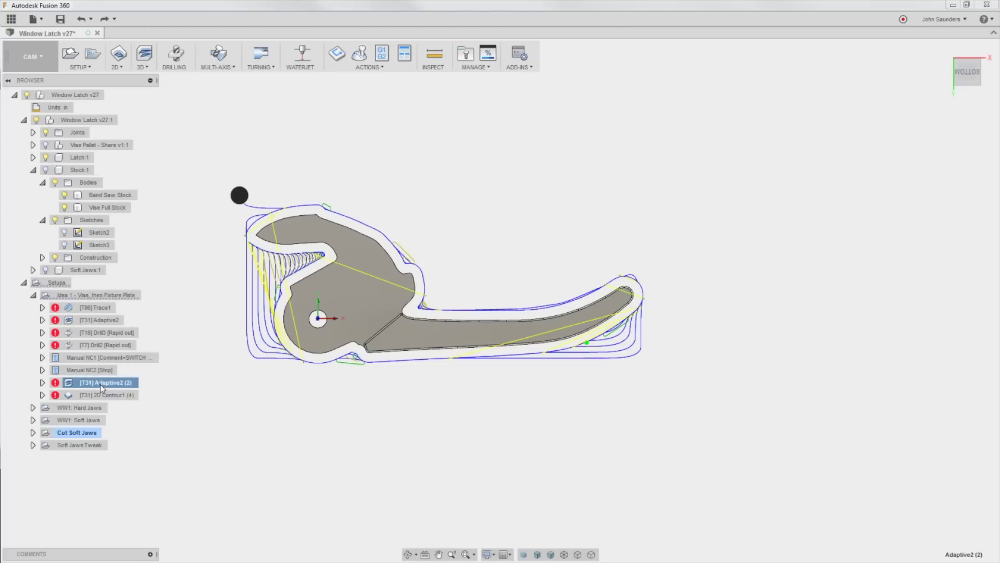
pyautogui.rightClick(100, 384)
pyautogui.click(142, 352)
pyautogui.click(751, 115)
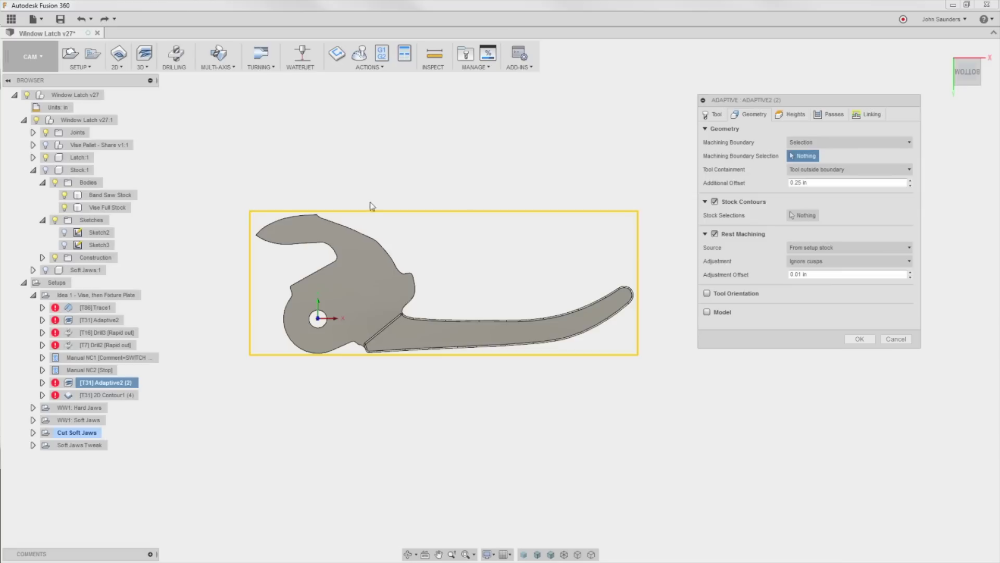
pyautogui.click(890, 338)
# Regenerate the Idea 1 setup's operations and display the Adaptive2 (2) toolpath.
pyautogui.hotkey('ctrl', 'g')
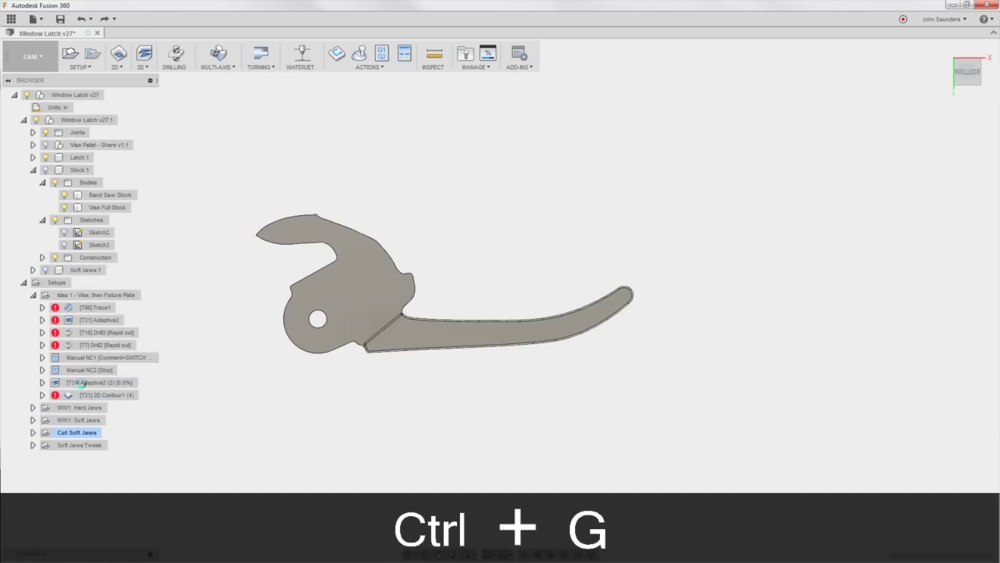
pyautogui.rightClick(80, 383)
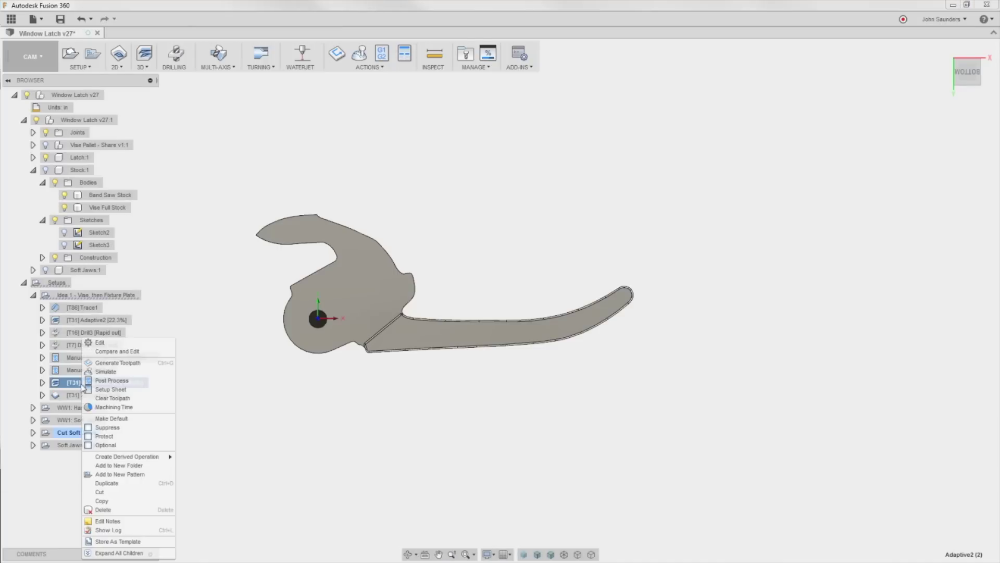
pyautogui.click(85, 388)
pyautogui.press('Return')
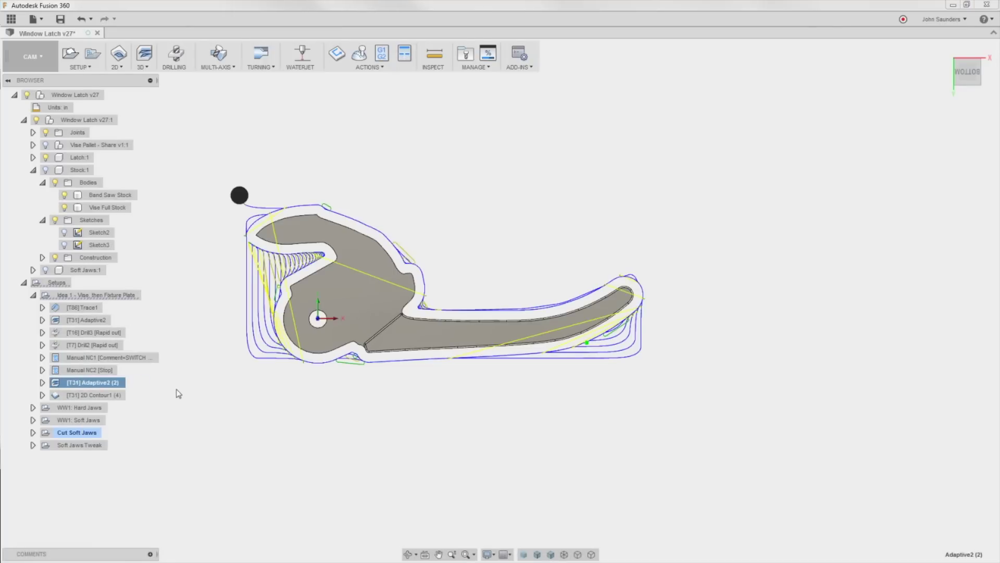
# Turn off Stock Contours in the Adaptive2 (2) operation and recalculate its toolpath.
pyautogui.rightClick(111, 383)
pyautogui.click(125, 342)
pyautogui.click(754, 114)
pyautogui.click(708, 203)
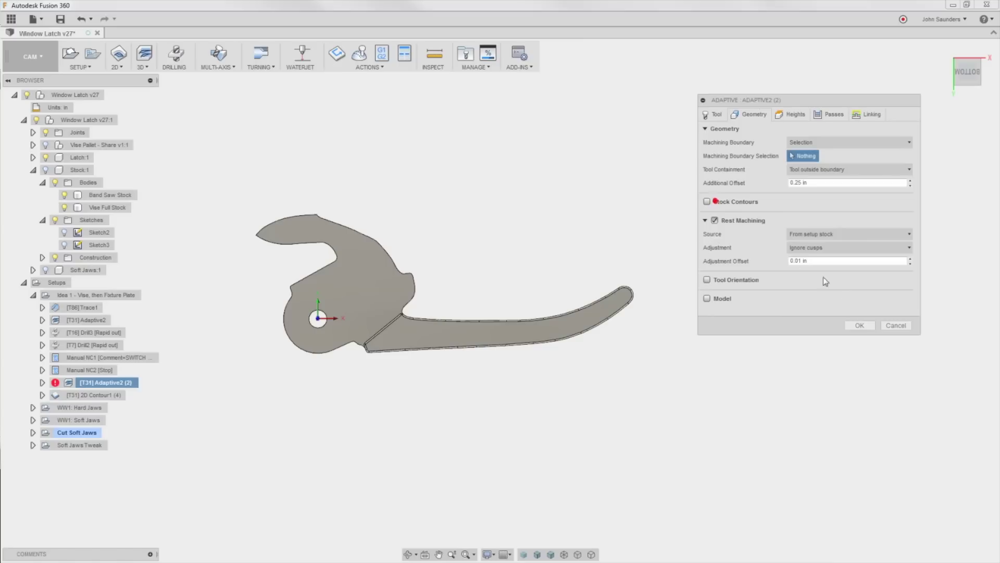
pyautogui.click(860, 327)
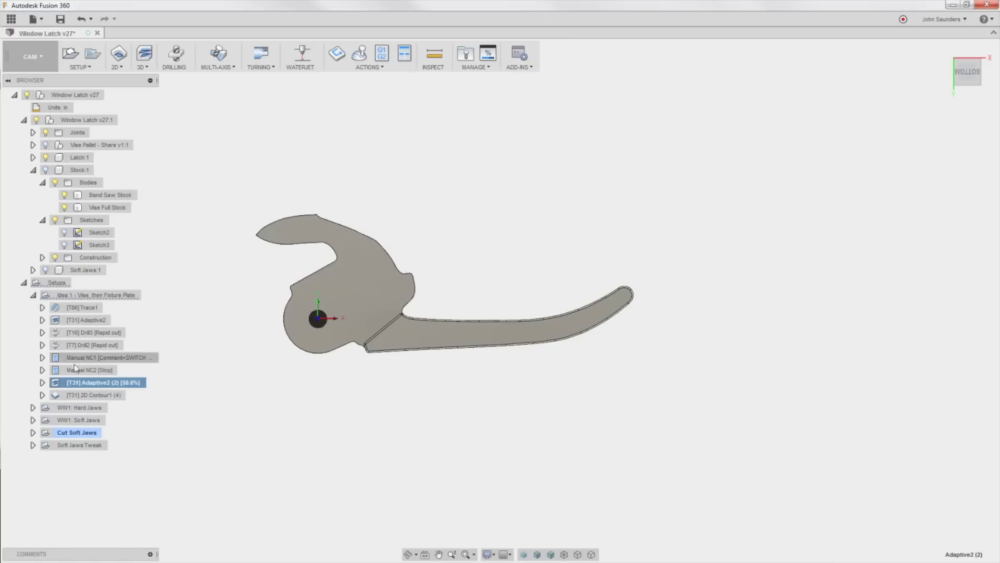
# Set the rest machining source of Adaptive2 (2) to From setup stock, turn off Stock Contours and recalculate the toolpath.
pyautogui.rightClick(110, 386)
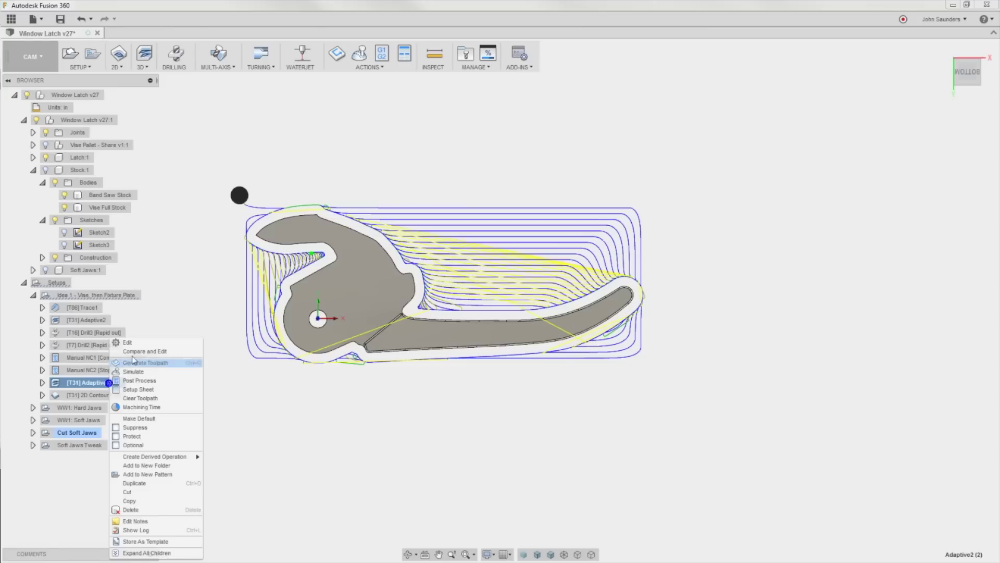
pyautogui.click(140, 347)
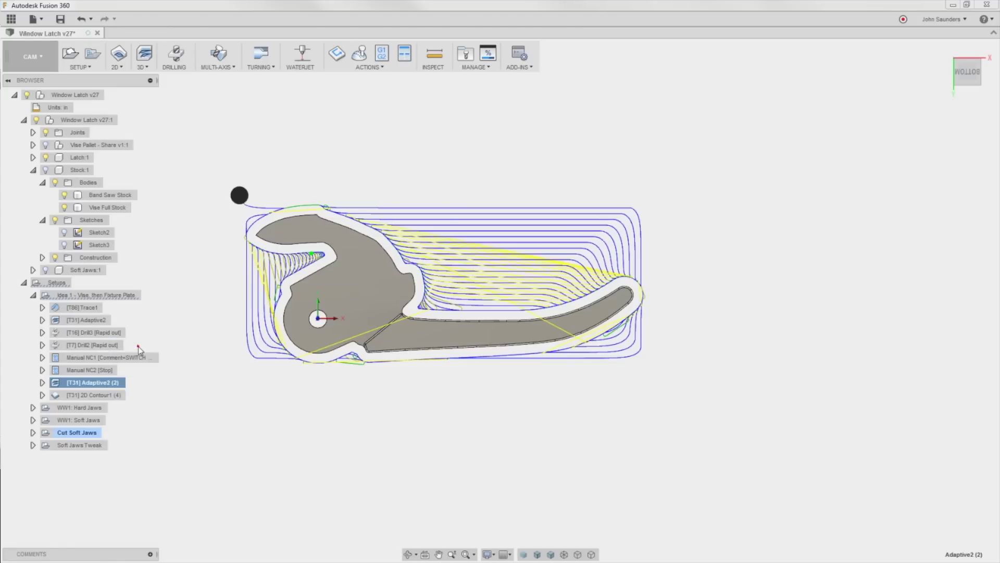
pyautogui.click(750, 114)
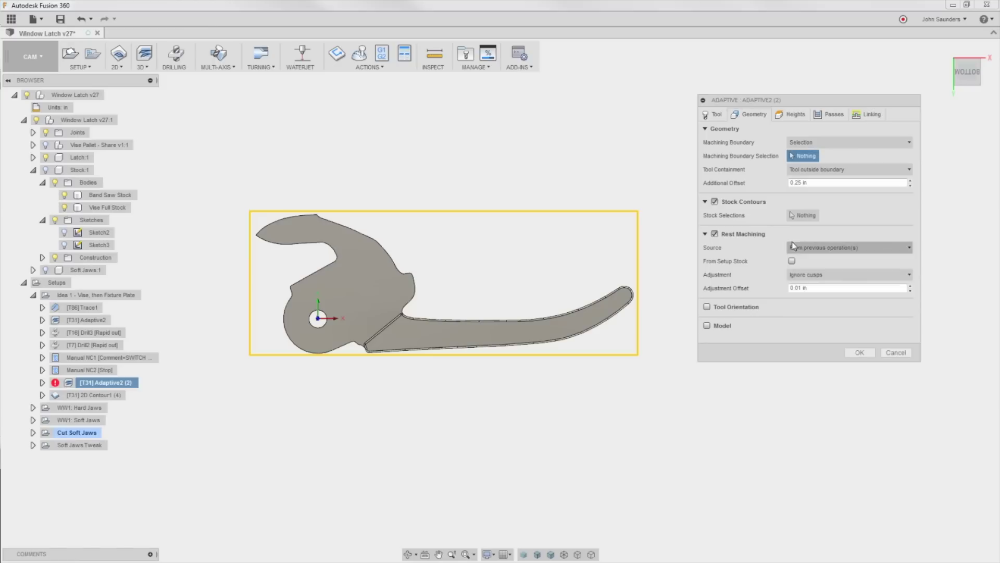
pyautogui.click(834, 247)
pyautogui.click(810, 284)
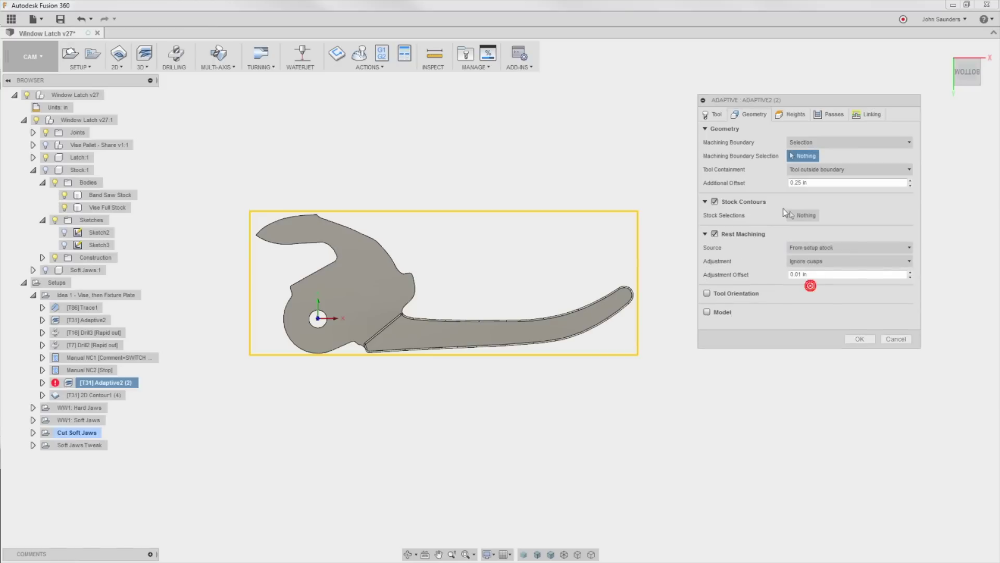
pyautogui.click(715, 202)
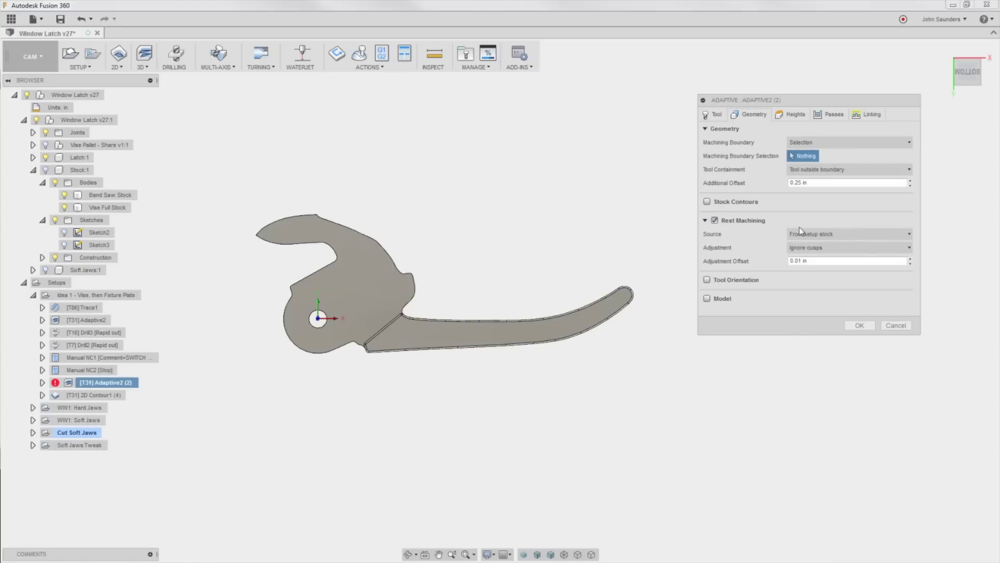
pyautogui.moveTo(808, 237)
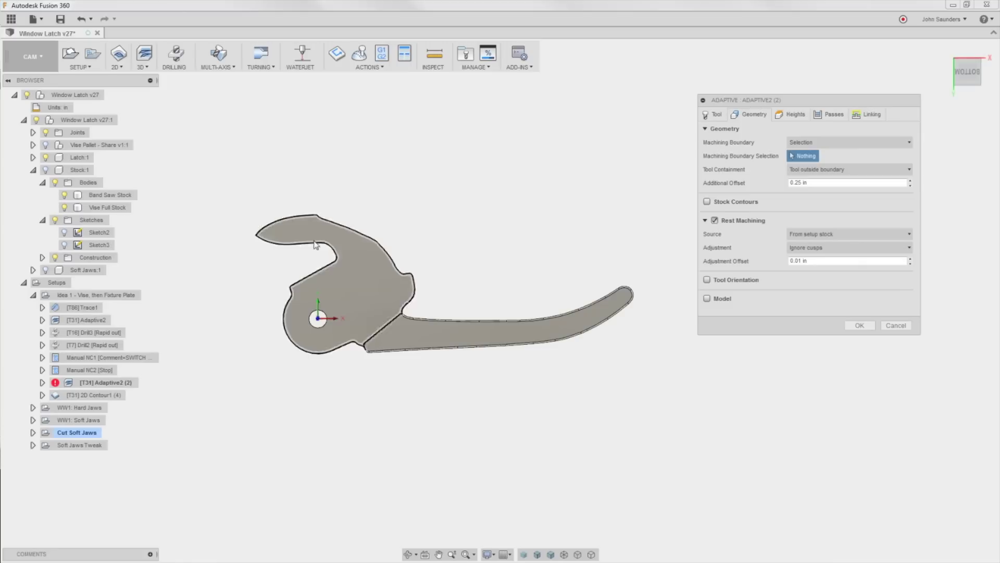
pyautogui.click(859, 325)
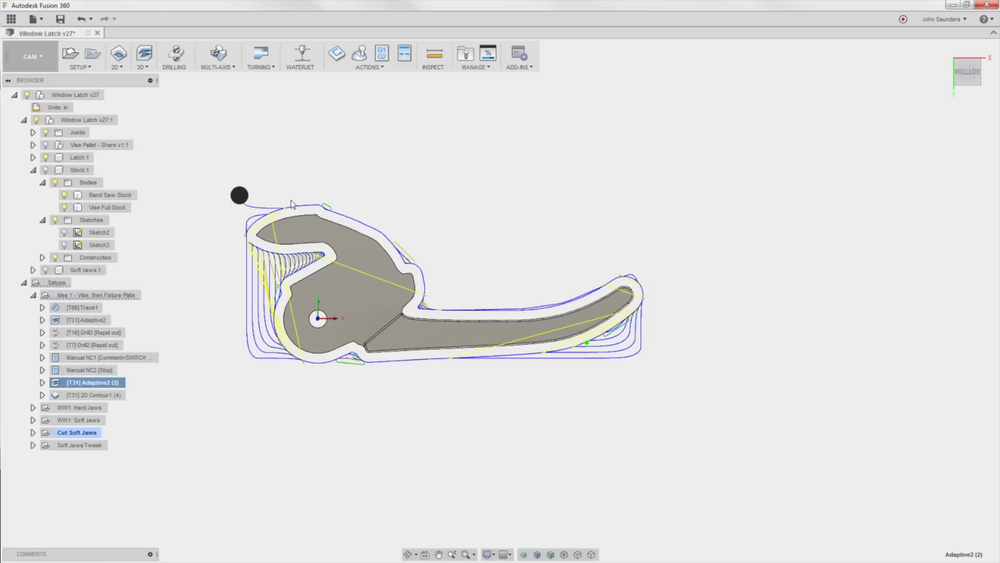
# Review the geometry and passes settings of Adaptive2 (2), including its radial and axial stock to leave.
pyautogui.rightClick(89, 382)
pyautogui.click(112, 342)
pyautogui.click(754, 116)
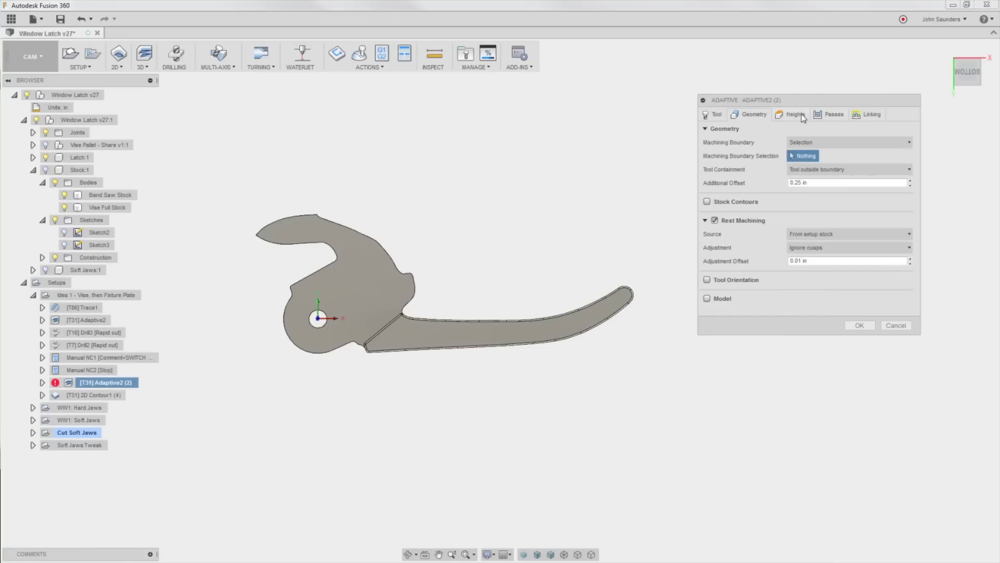
pyautogui.click(828, 117)
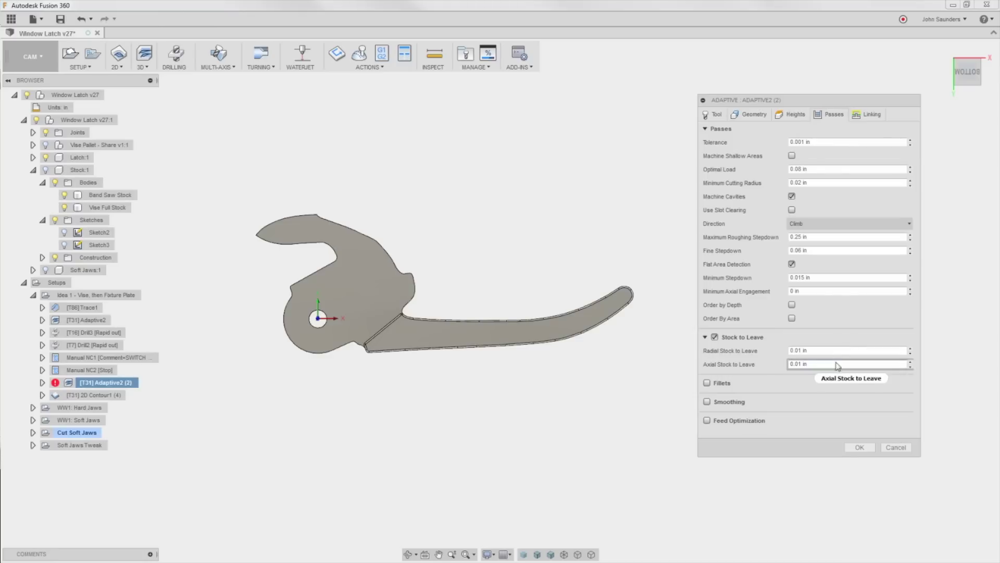
pyautogui.click(859, 447)
# Display the 2D Contour1 (4) toolpath and show the Vise Pallet component beneath the latch.
pyautogui.click(94, 395)
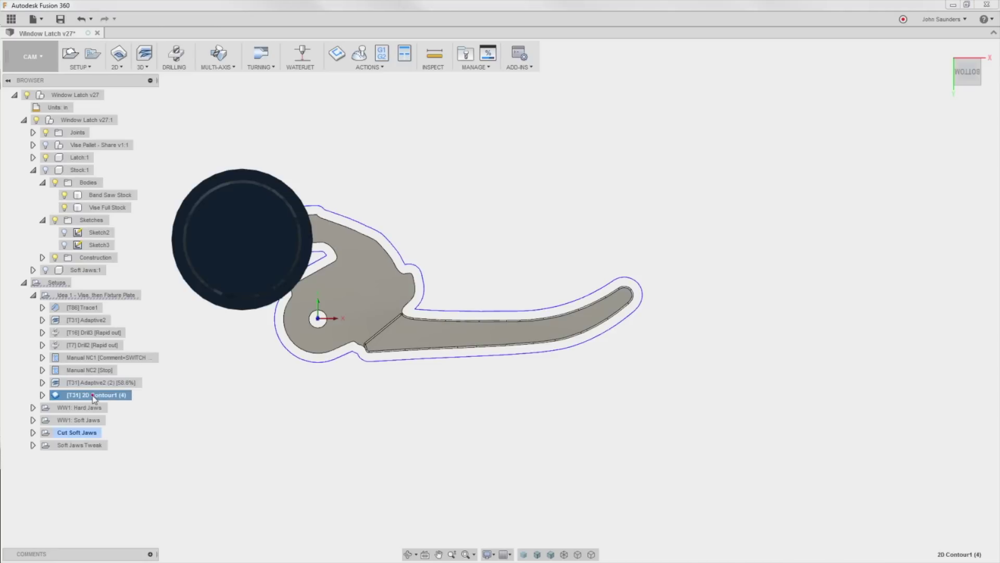
pyautogui.keyDown('shift'); pyautogui.moveTo(411, 354); pyautogui.dragTo(456, 216, button='middle'); pyautogui.keyUp('shift')
pyautogui.scroll(3, 409, 305)
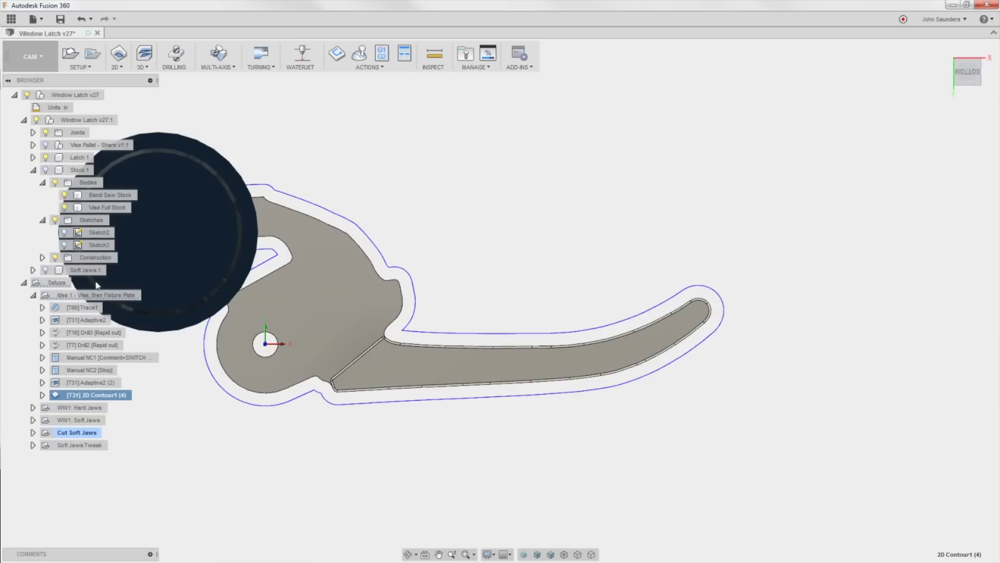
pyautogui.click(45, 145)
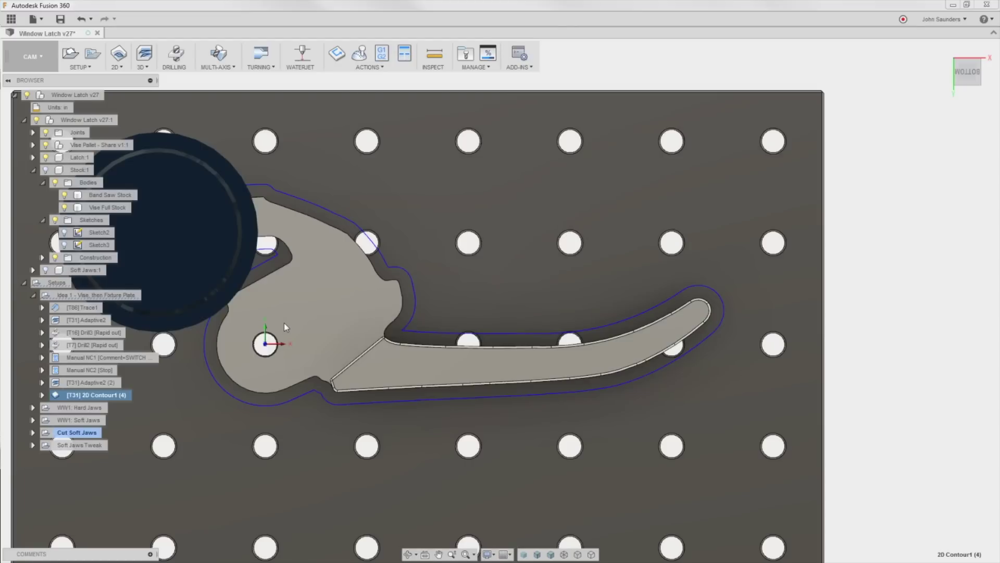
pyautogui.keyDown('shift'); pyautogui.moveTo(311, 326); pyautogui.dragTo(308, 290, button='middle'); pyautogui.keyUp('shift')
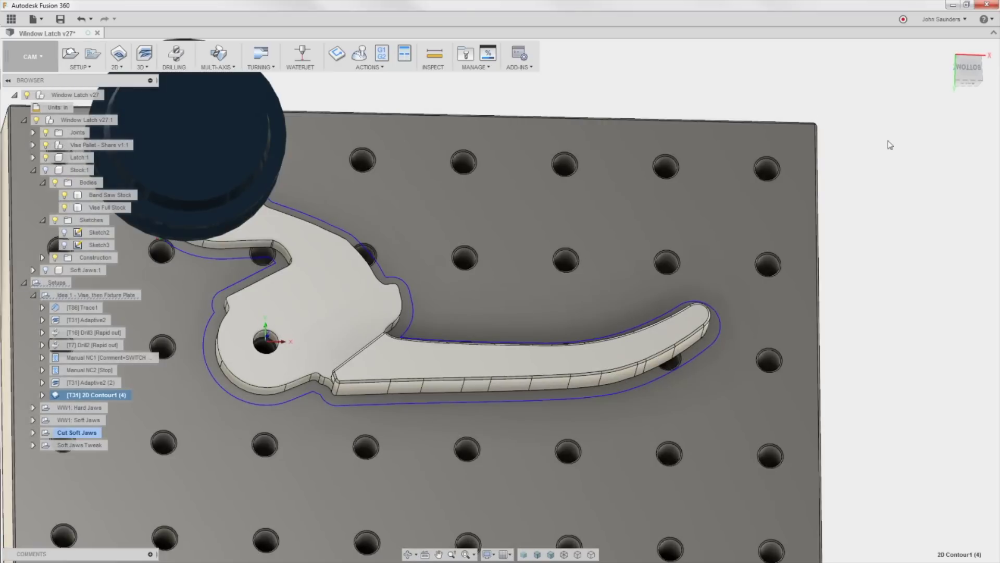
pyautogui.click(968, 70)
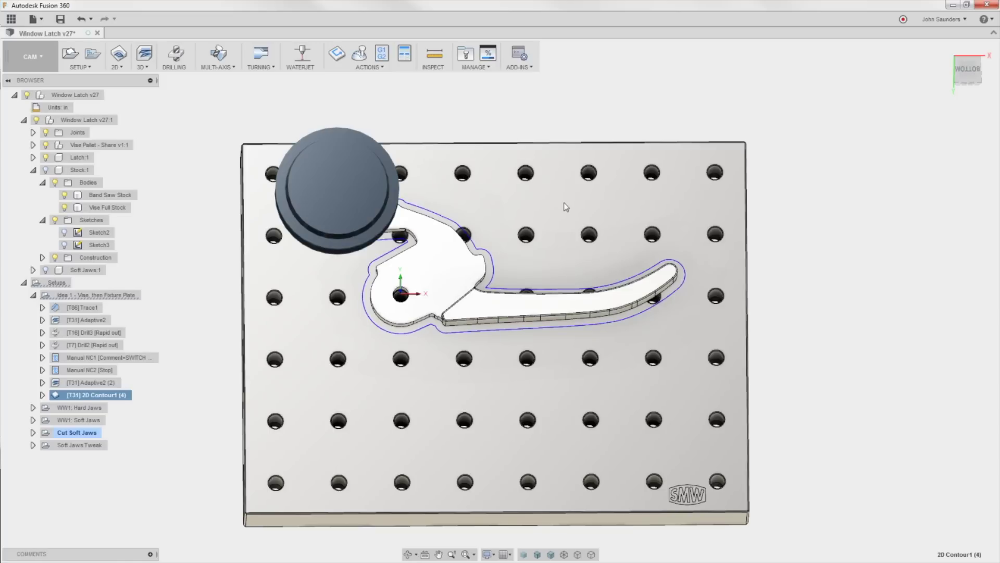
pyautogui.keyDown('shift'); pyautogui.moveTo(524, 237); pyautogui.dragTo(498, 205, button='middle'); pyautogui.keyUp('shift')
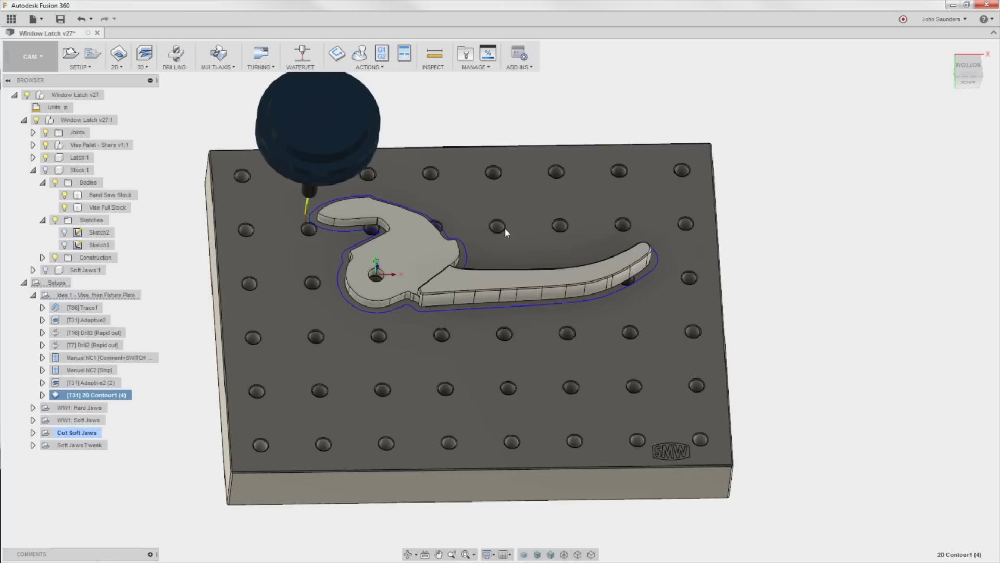
pyautogui.moveTo(519, 242)
pyautogui.keyDown('shift'); pyautogui.mouseDown(button='middle')
pyautogui.moveTo(516, 198)
pyautogui.moveTo(510, 245)
pyautogui.moveTo(518, 246)
pyautogui.mouseUp(button='middle'); pyautogui.keyUp('shift')
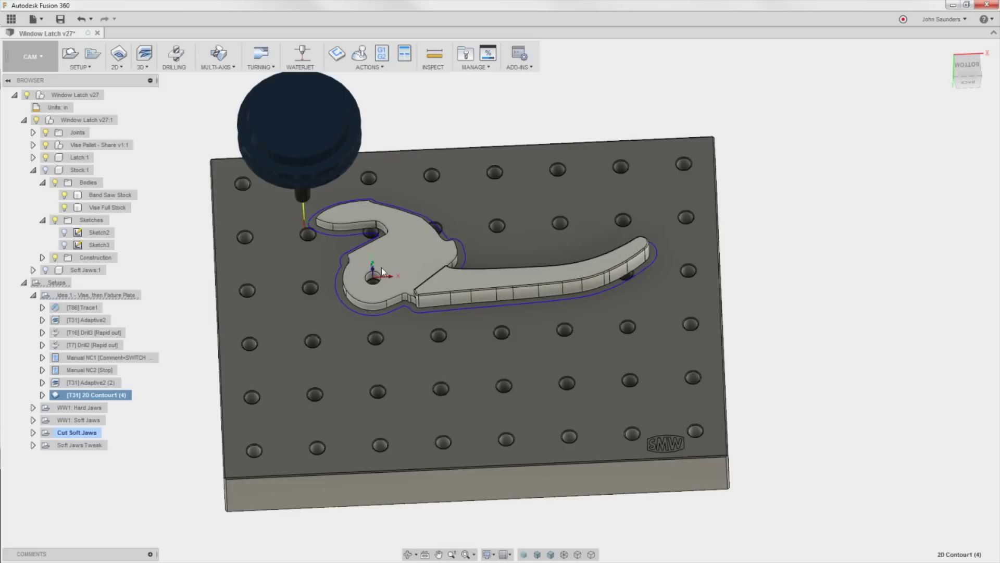
pyautogui.keyDown('shift'); pyautogui.moveTo(404, 264); pyautogui.dragTo(468, 277, button='middle'); pyautogui.keyUp('shift')
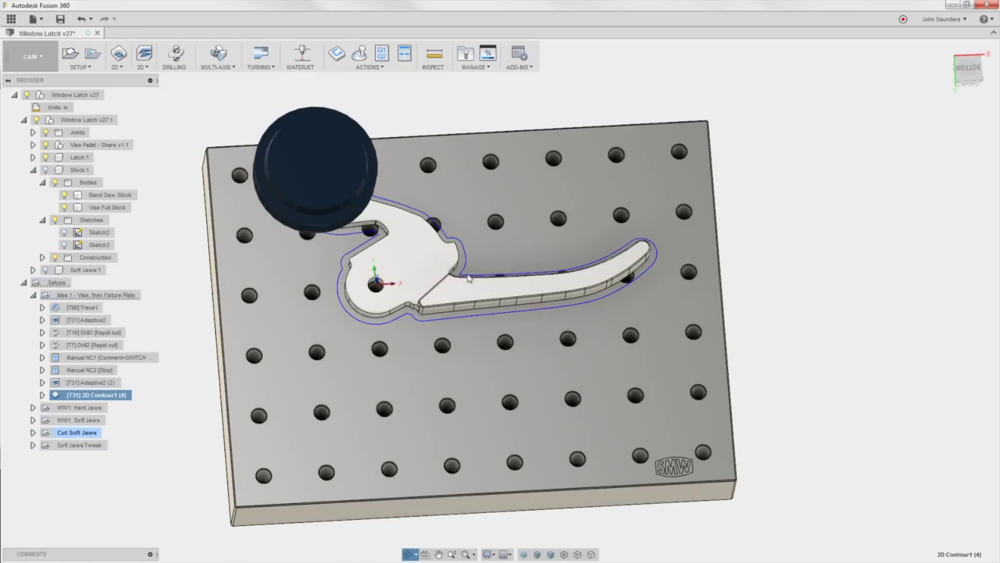
pyautogui.click(968, 67)
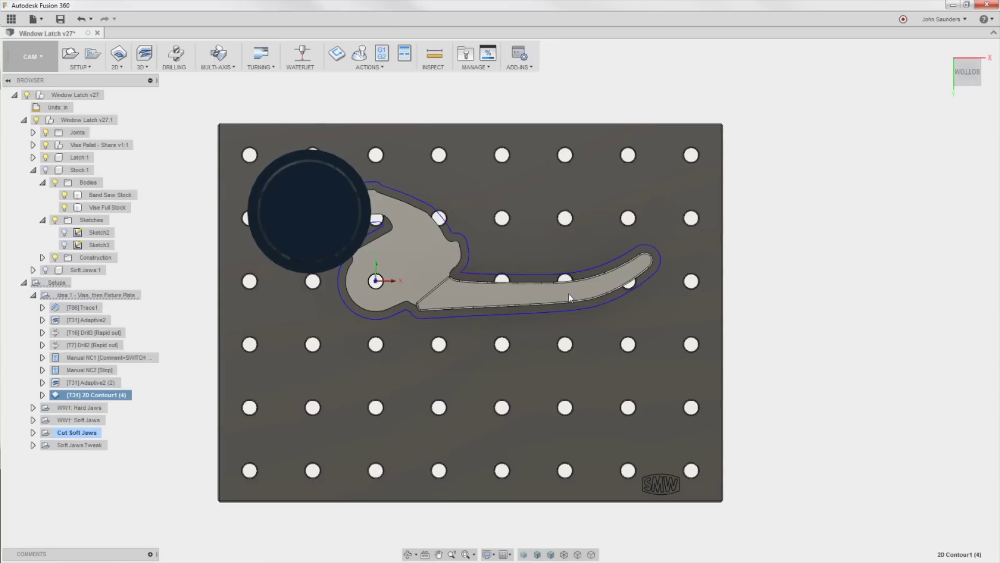
# Examine the latch on the pallet without toolpaths, with the Adaptive2 (2) toolpath and with the 2D Contour1 (4) toolpath.
pyautogui.press('Escape')
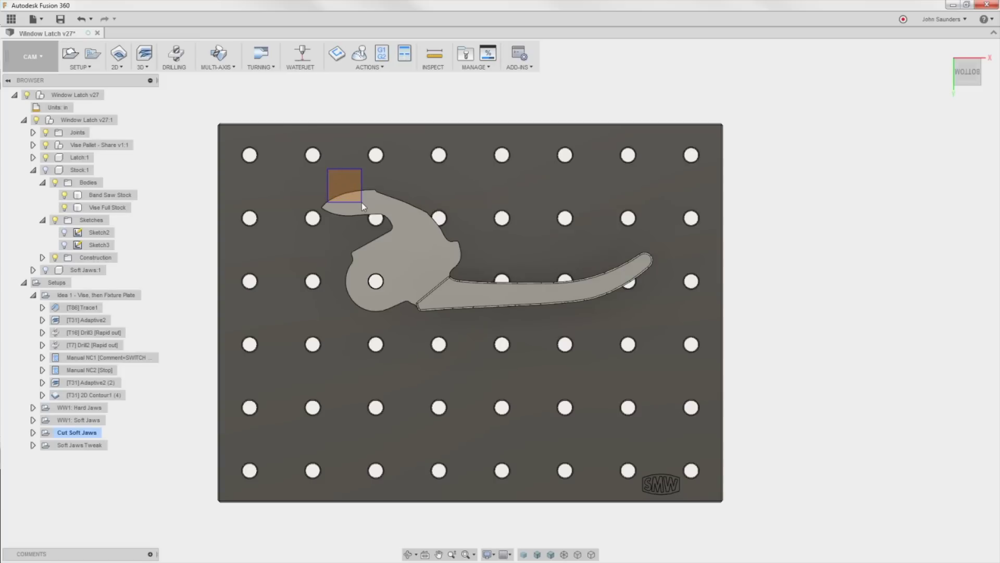
pyautogui.moveTo(361, 202); pyautogui.dragTo(361, 202)
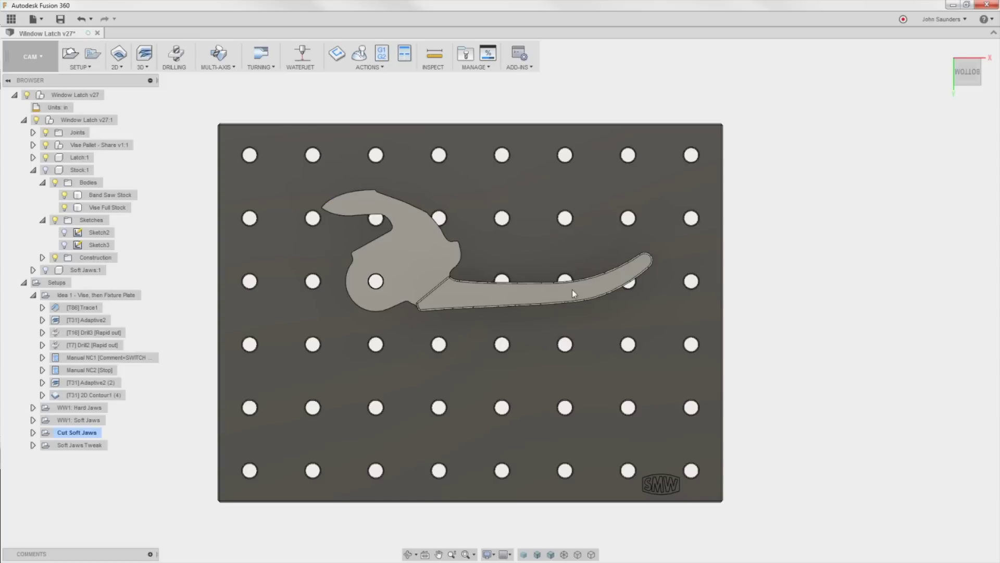
pyautogui.moveTo(572, 293); pyautogui.dragTo(605, 330)
pyautogui.click(91, 385)
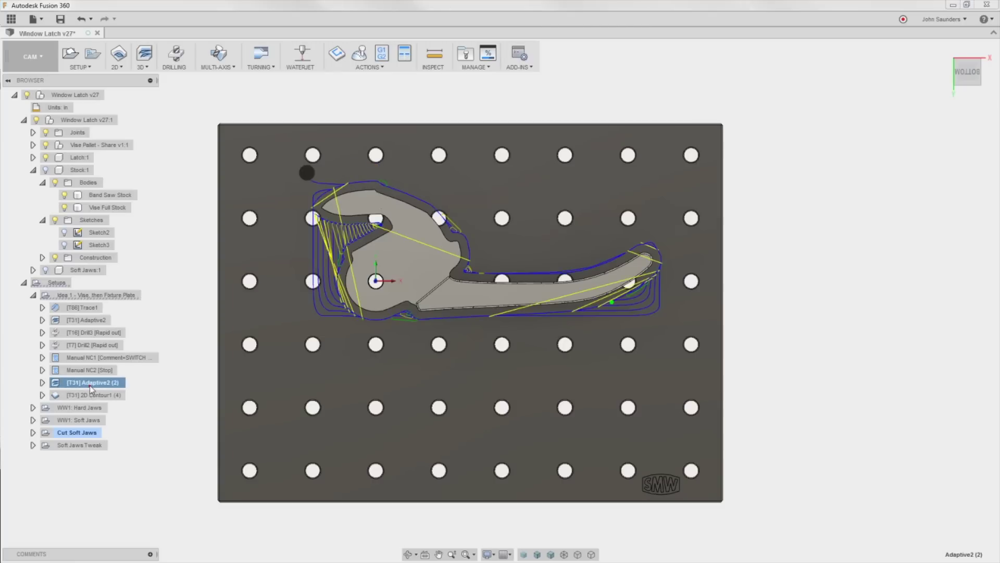
pyautogui.click(91, 395)
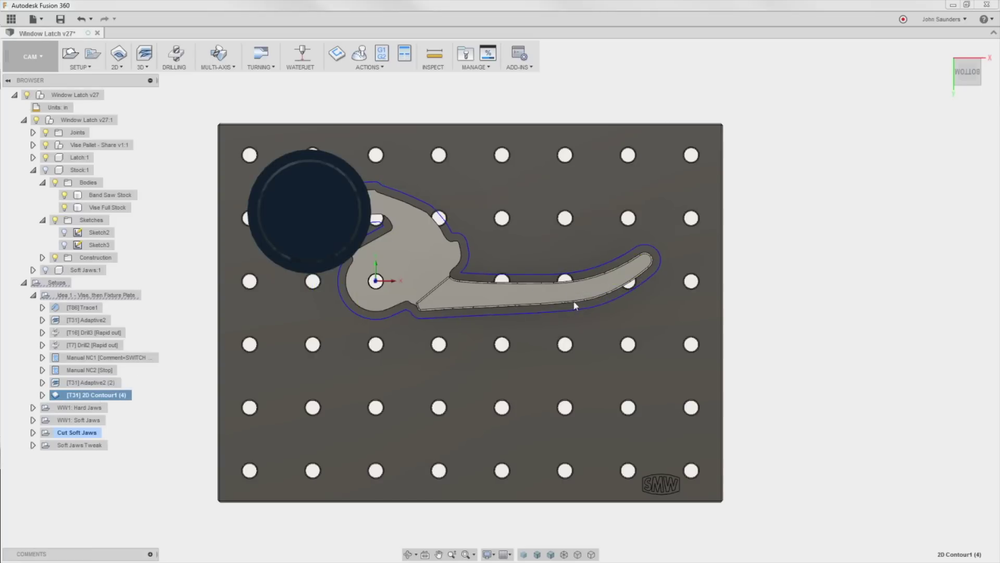
# Edit 2D Contour1 (4), keeping its rectangular tab shape and setting the tab height to 0.375 in.
pyautogui.rightClick(127, 394)
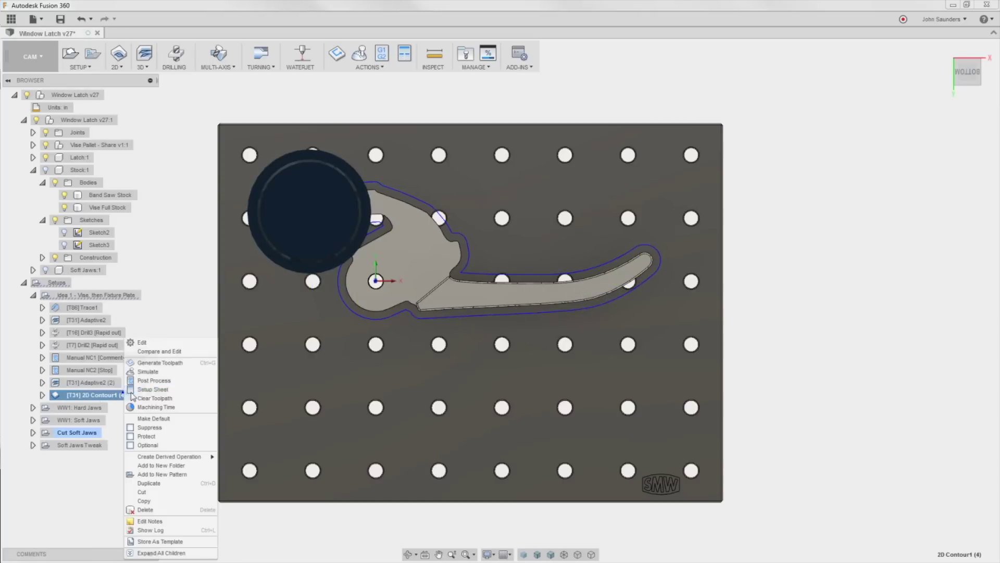
pyautogui.click(169, 351)
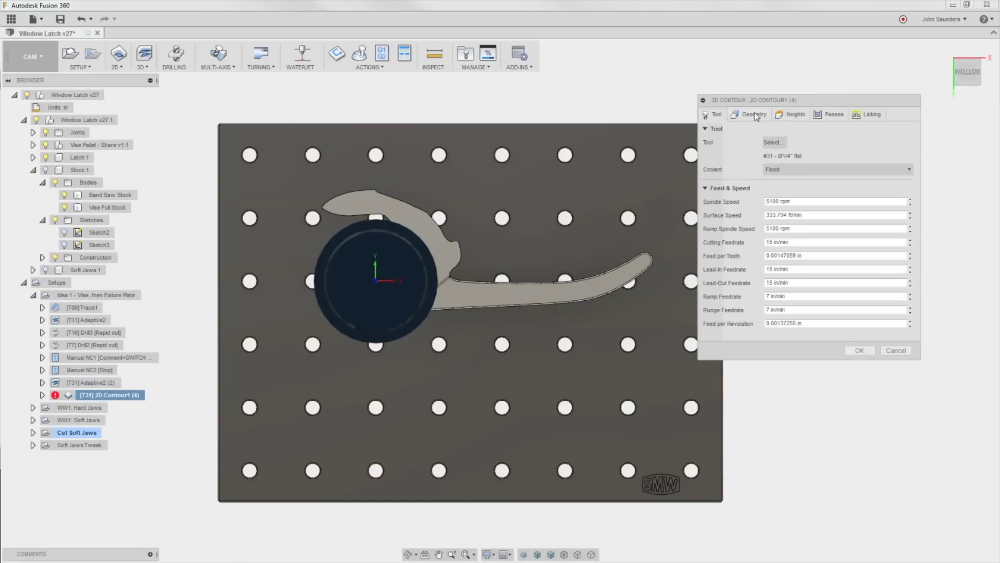
pyautogui.click(753, 115)
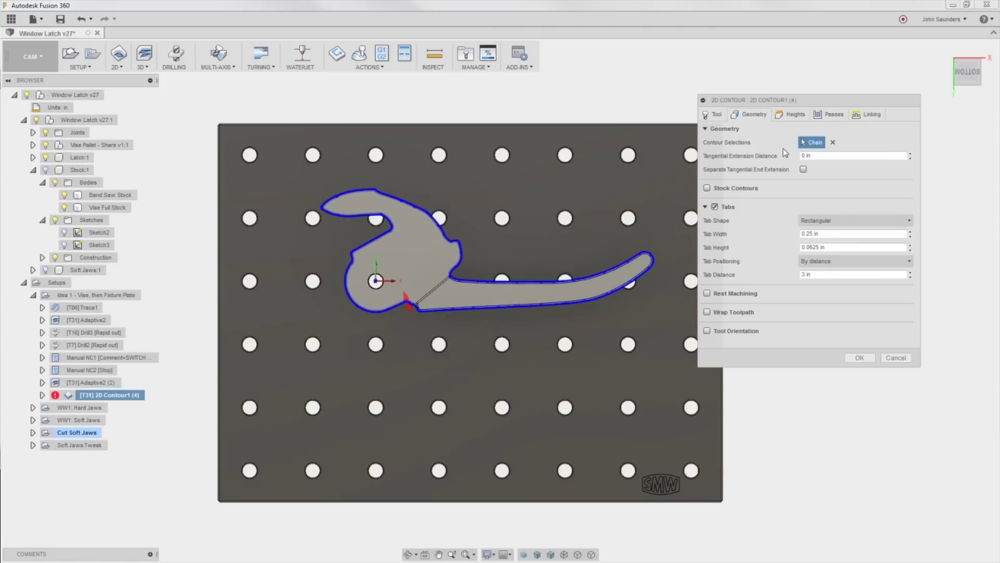
pyautogui.click(844, 220)
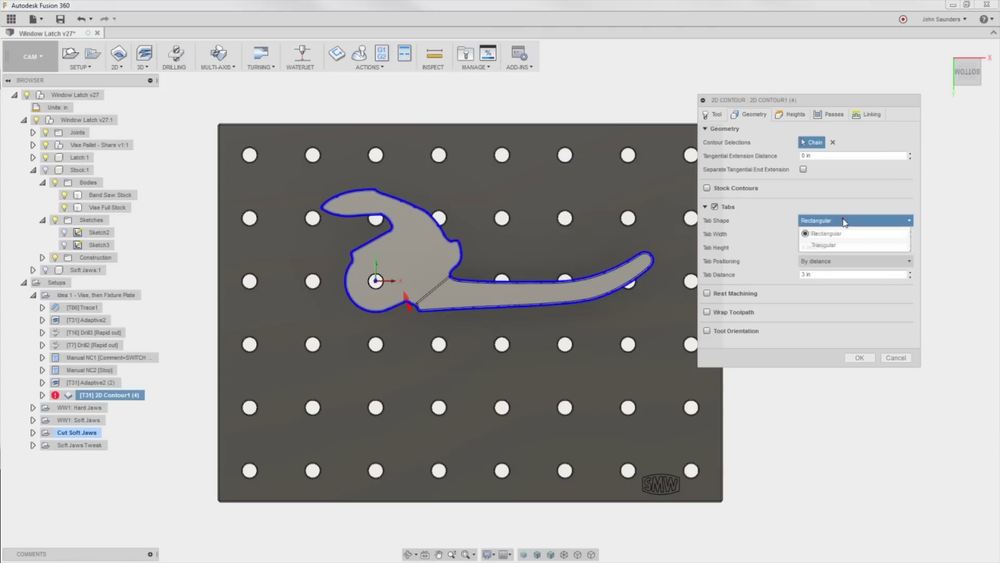
pyautogui.click(846, 228)
pyautogui.click(835, 244)
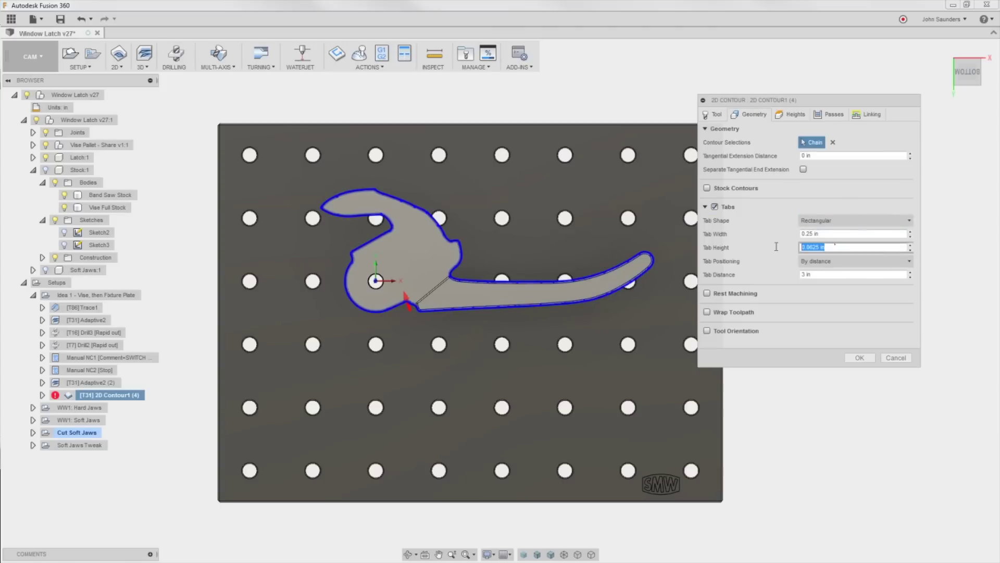
pyautogui.press('Delete')
pyautogui.write('.375')
# Position the contour's tabs at two picked points, on the handle's lower edge and the hook's upper edge, and recalculate the toolpath.
pyautogui.click(833, 262)
pyautogui.click(834, 286)
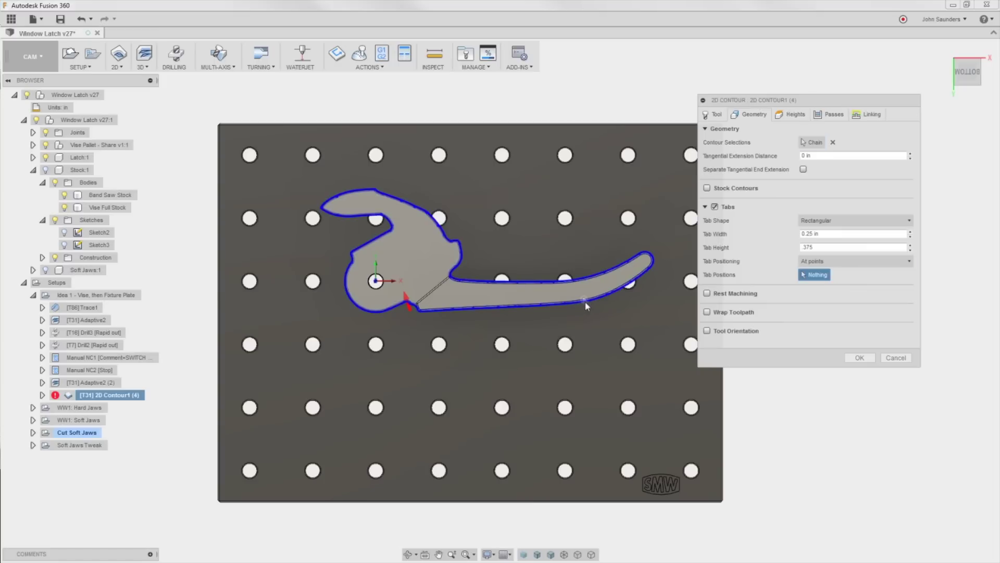
pyautogui.click(585, 301)
pyautogui.click(344, 194)
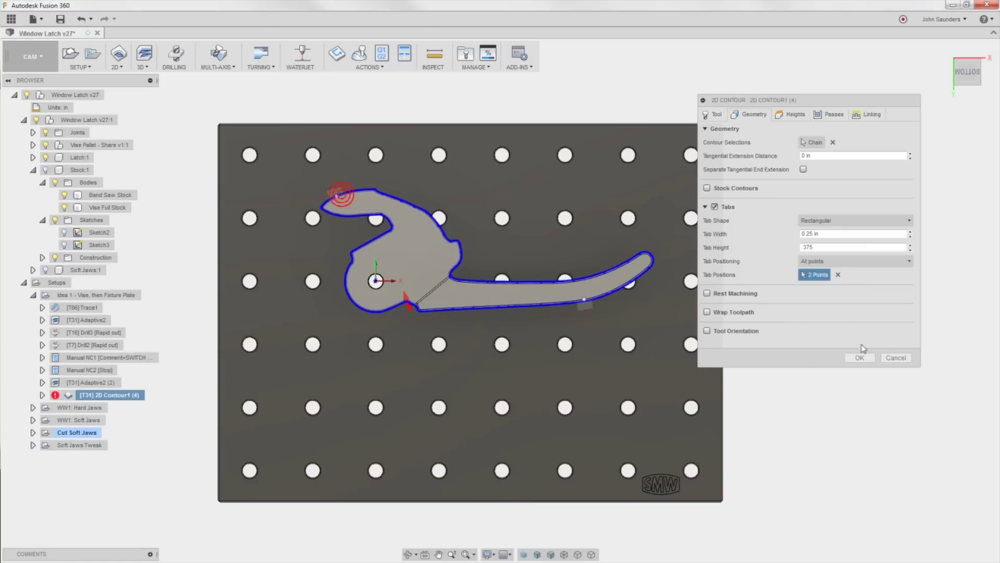
pyautogui.click(860, 357)
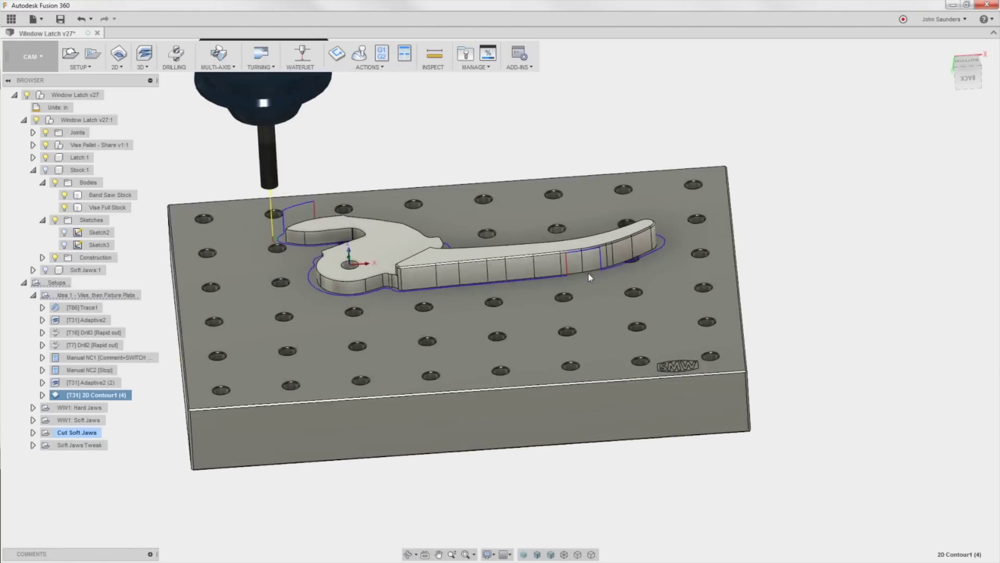
# Edit 2D Contour1 (4) and set its tab height to 0.75 in.
pyautogui.scroll(-6, 589, 273)
pyautogui.keyDown('shift'); pyautogui.moveTo(589, 273); pyautogui.dragTo(564, 252, button='middle'); pyautogui.keyUp('shift')
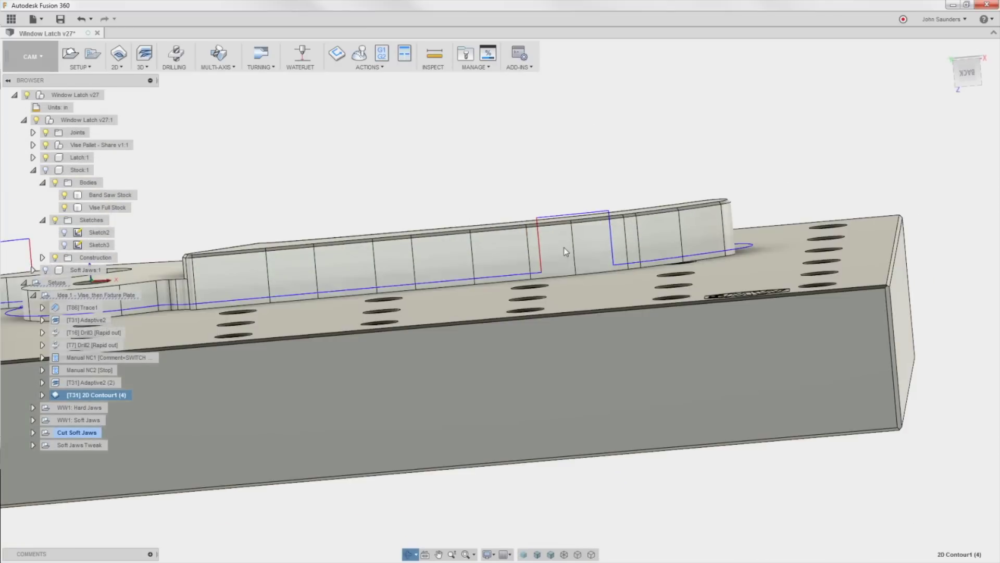
pyautogui.rightClick(85, 390)
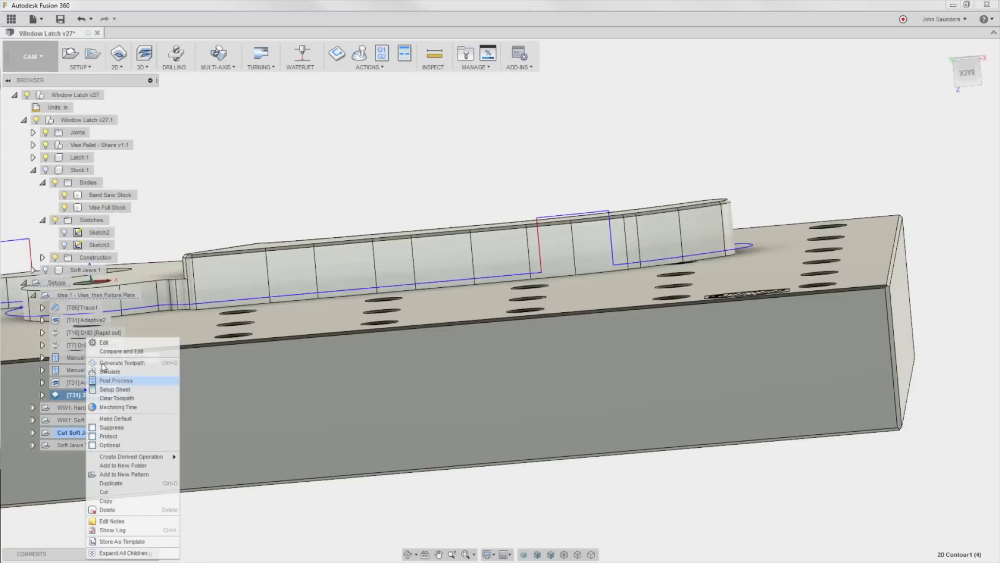
pyautogui.click(105, 339)
pyautogui.click(764, 114)
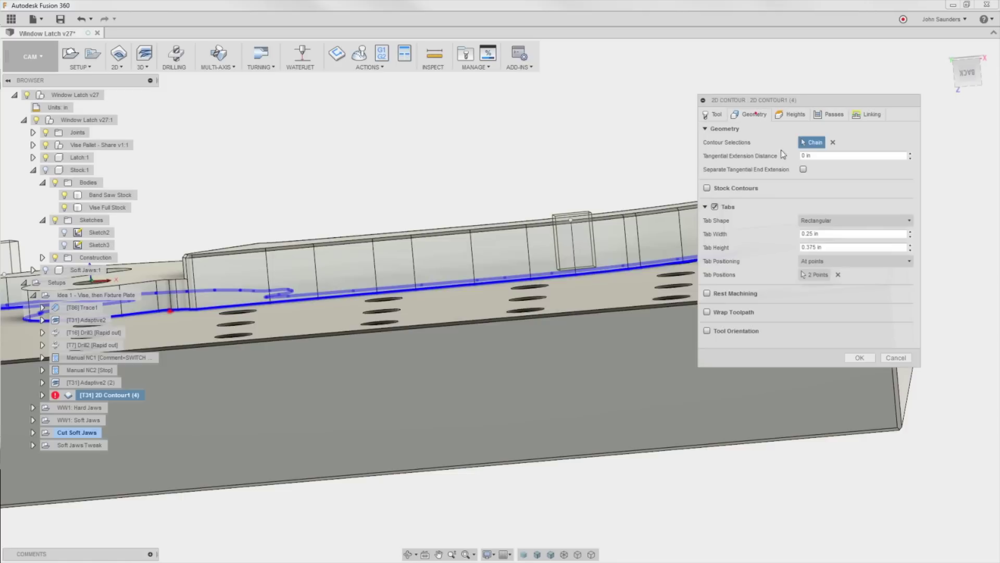
pyautogui.tripleClick(812, 247)
pyautogui.write('0.75')
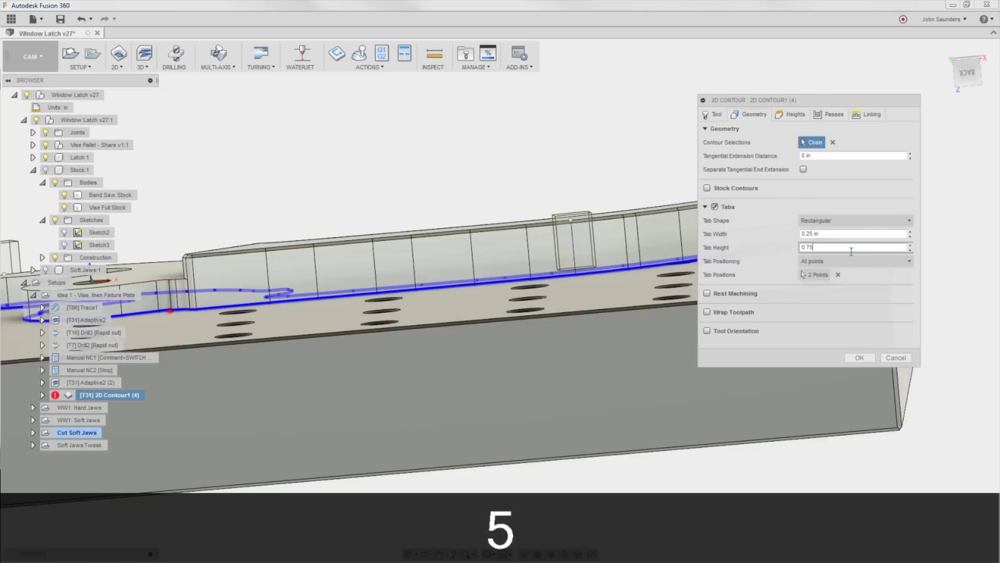
# Set the tab width of 2D Contour1 (4) to 0.375 in and recalculate the contour toolpath.
pyautogui.tripleClick(822, 234)
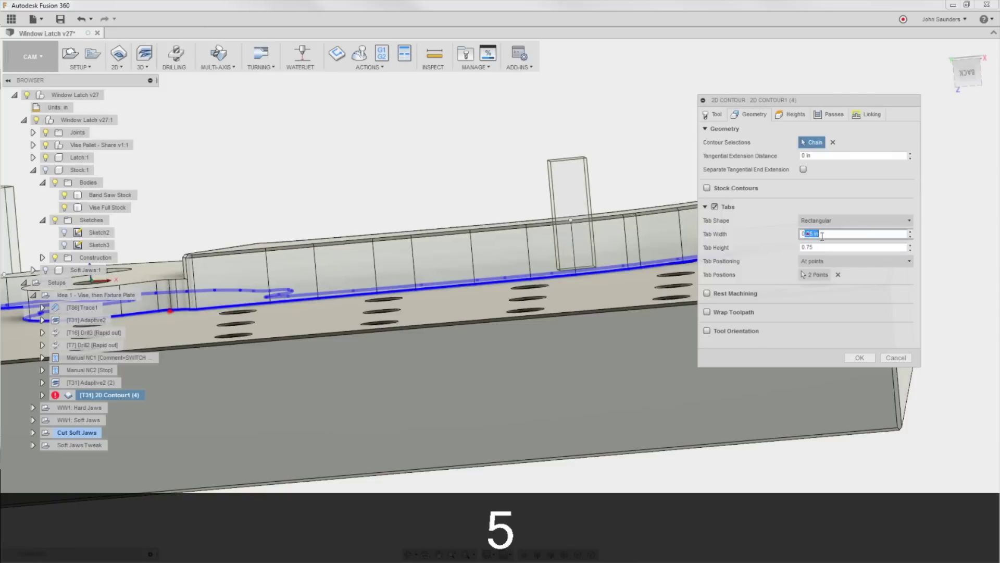
pyautogui.write('0.33')
pyautogui.press('BackSpace')
pyautogui.press('Delete')
pyautogui.write('75')
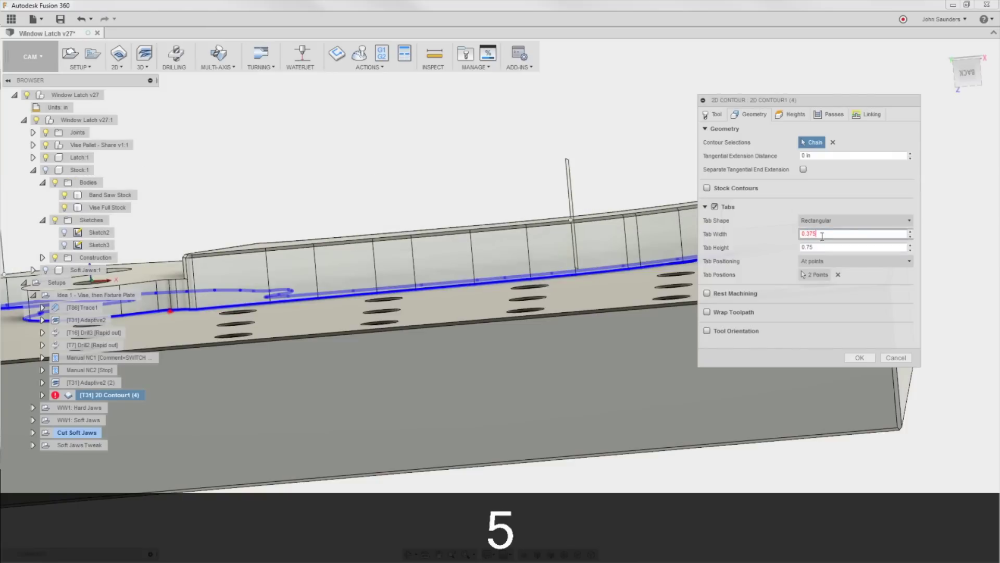
pyautogui.click(859, 358)
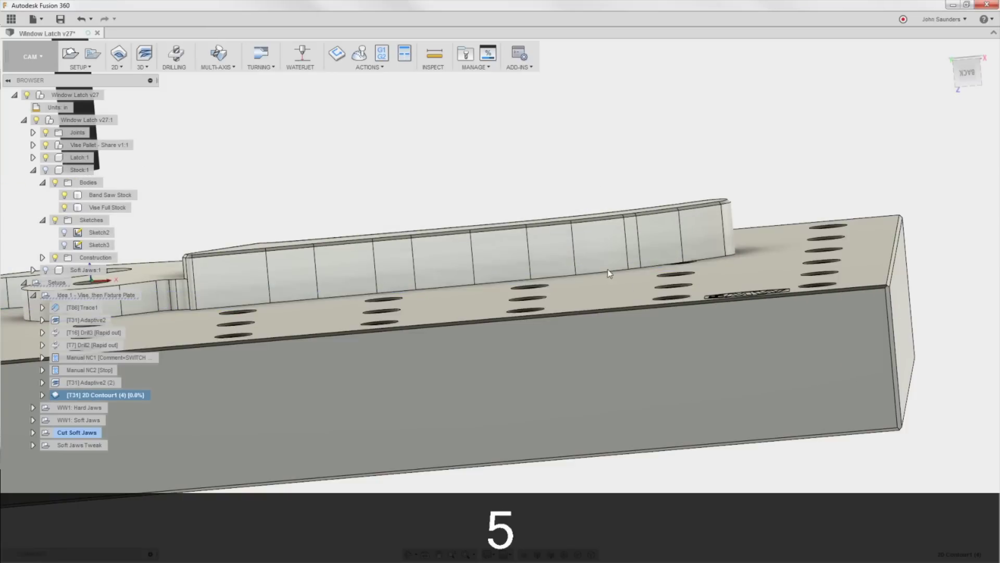
pyautogui.keyDown('shift'); pyautogui.moveTo(608, 273); pyautogui.dragTo(556, 185, button='middle'); pyautogui.keyUp('shift')
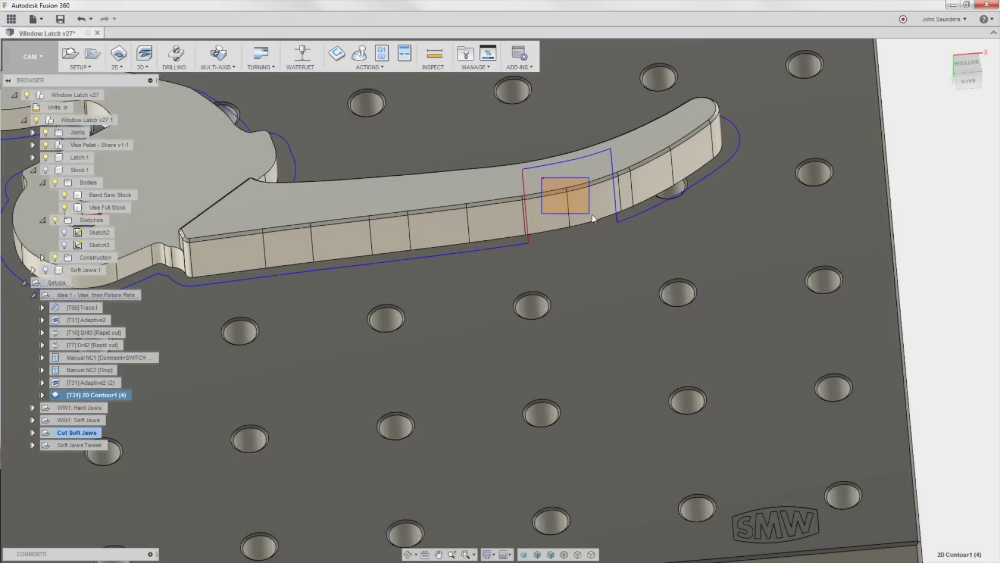
pyautogui.click(576, 227)
pyautogui.click(94, 395)
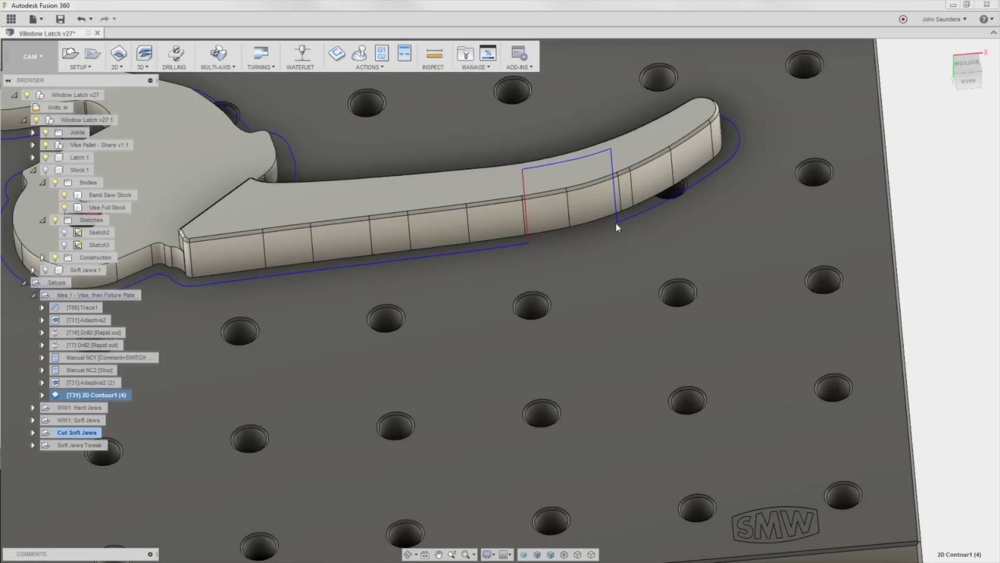
pyautogui.scroll(-5, 615, 223)
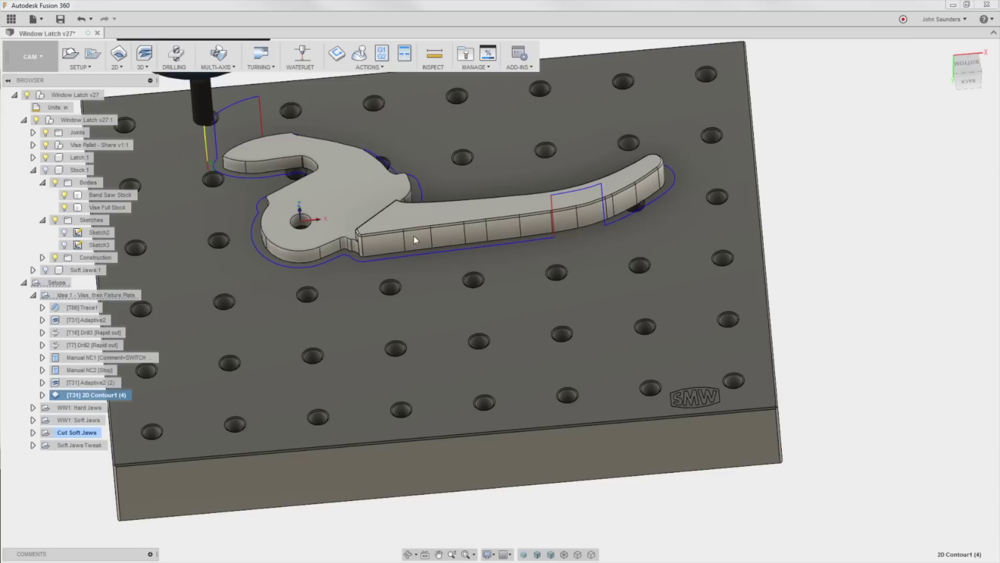
# Create a Toe Clamp component and sketch a closed six-sided bar on the stock's face, with its tapered tip overlapping the latch handle.
pyautogui.keyDown('shift'); pyautogui.moveTo(414, 236); pyautogui.dragTo(192, 79, button='middle'); pyautogui.keyUp('shift')
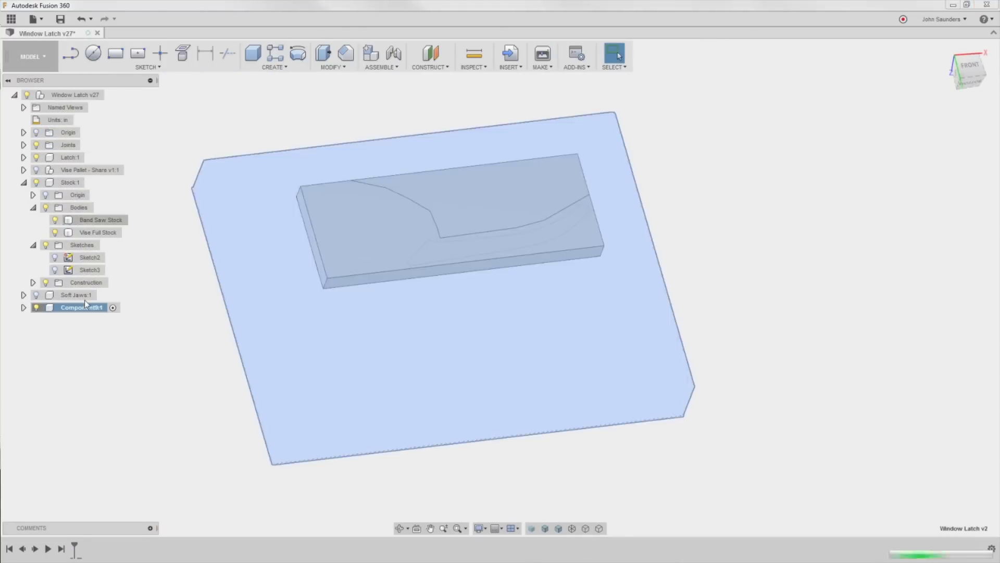
pyautogui.press('r')
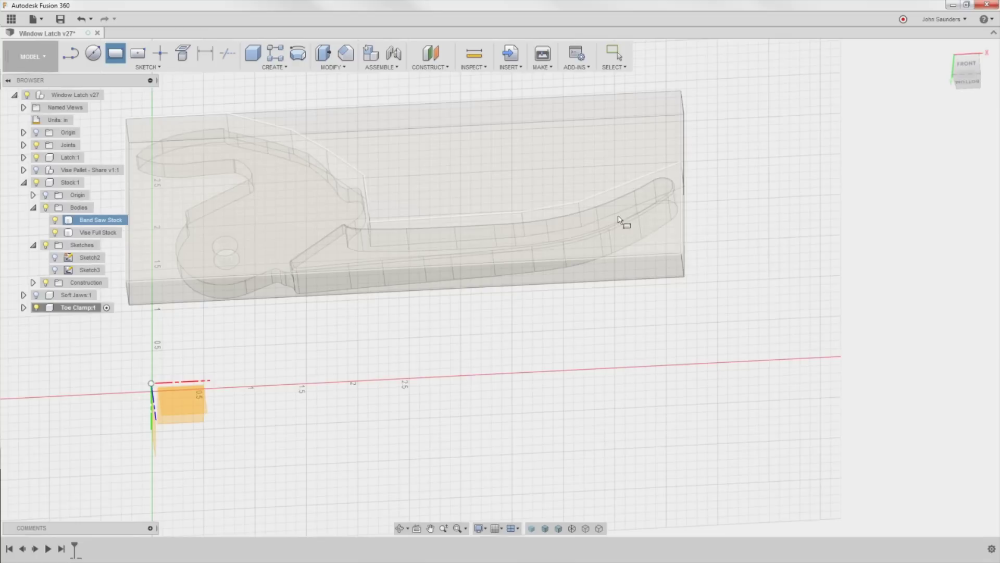
pyautogui.click(622, 221)
pyautogui.press('l')
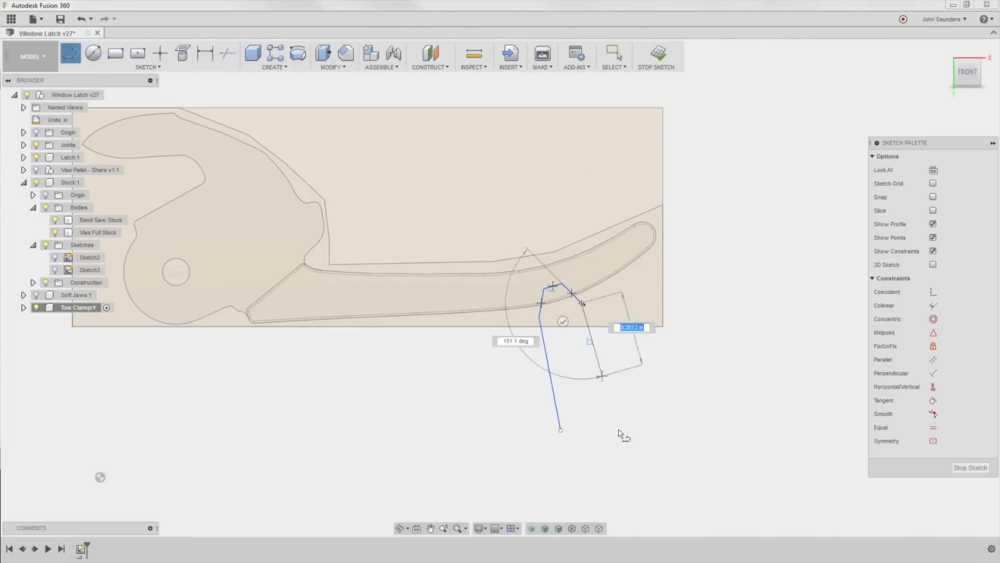
pyautogui.click(605, 421)
pyautogui.click(560, 429)
pyautogui.click(543, 288)
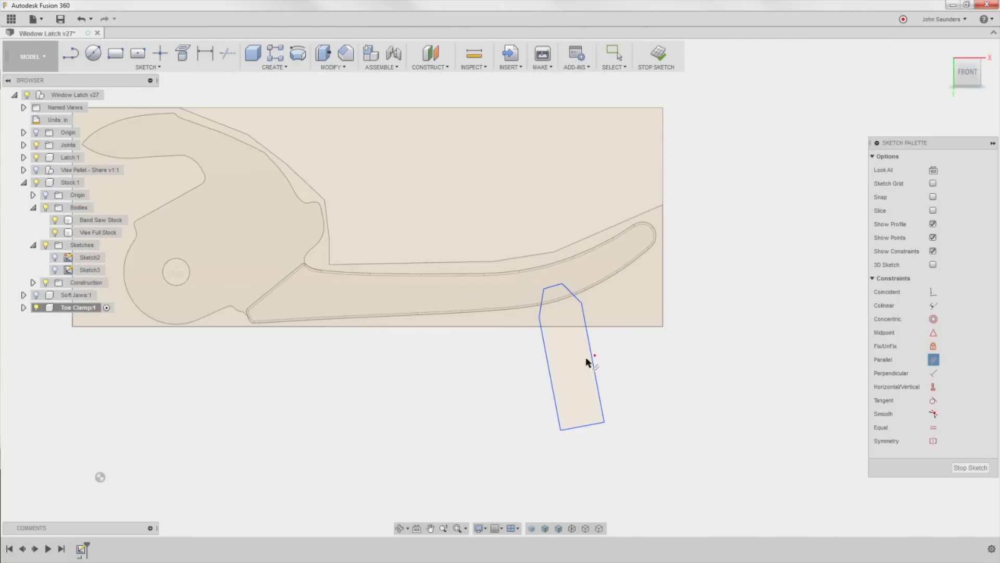
# Make the clamp outline's two long sides parallel and dimension the two angles at its tip edge to 120°.
pyautogui.scroll(3, 552, 327)
pyautogui.press('d')
pyautogui.click(547, 253)
pyautogui.click(583, 255)
pyautogui.click(558, 257)
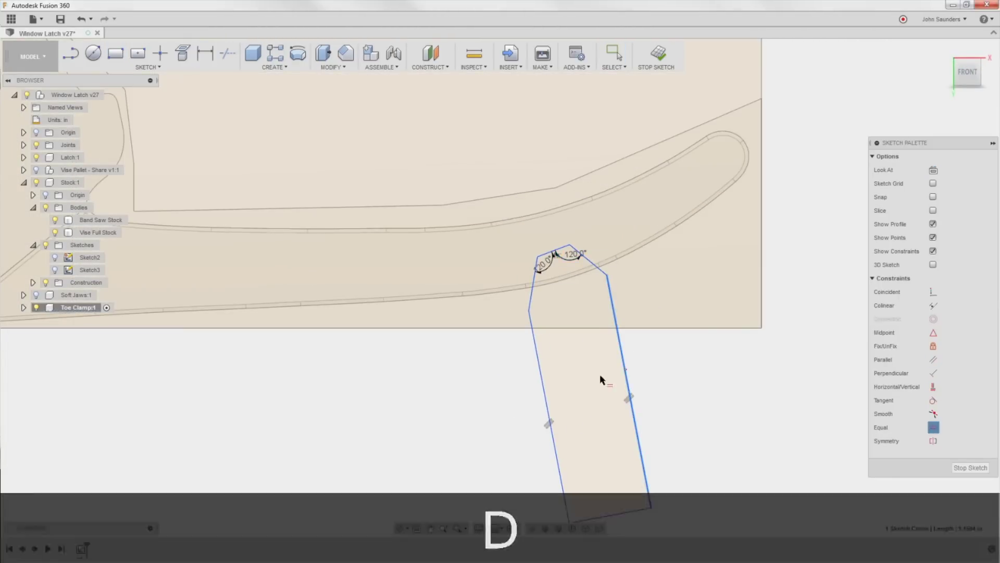
# Make the clamp's long sides equal, then dimension the shoulder angle to 160° and the length of the longer slanted tip edge.
pyautogui.scroll(2, 531, 338)
pyautogui.click(533, 278)
pyautogui.click(537, 323)
pyautogui.click(519, 286)
pyautogui.click(620, 250)
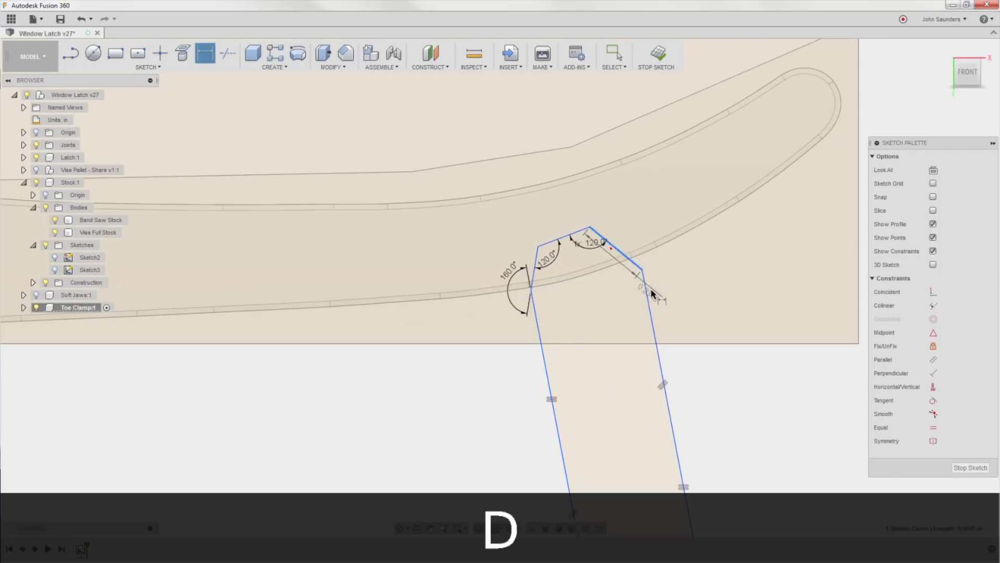
pyautogui.click(651, 294)
# Extrude the toe clamp profile into a solid bar resting over the latch handle and return to the CAM workspace.
pyautogui.scroll(-3, 558, 274)
pyautogui.press('space')
pyautogui.press('Return')
pyautogui.press('e')
pyautogui.press('Delete')
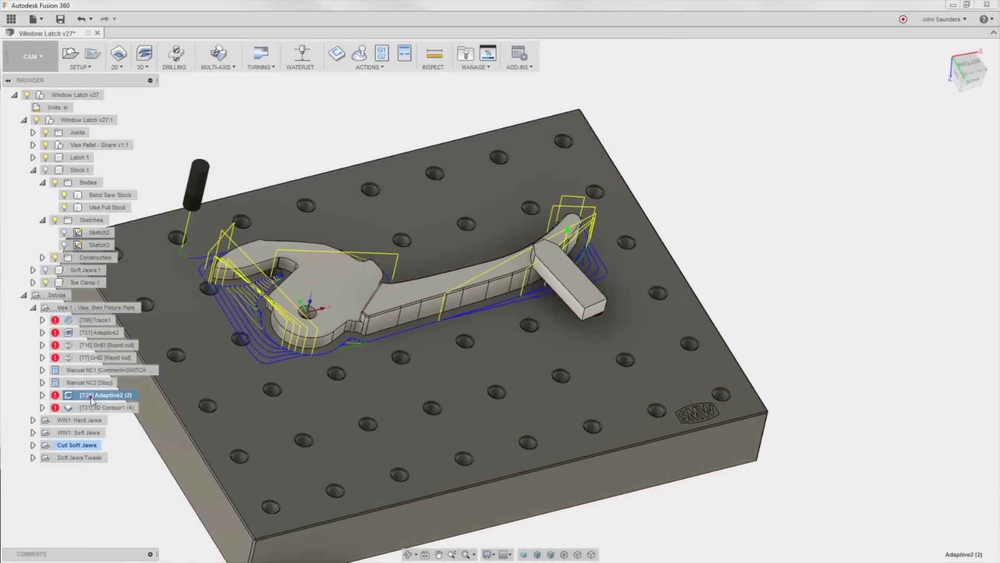
# Duplicate the Adaptive2 (2) operation, name the copy "Adaptive2 With Clamp" and open it for editing.
pyautogui.hotkey('ctrl', 'd')
pyautogui.write('W')
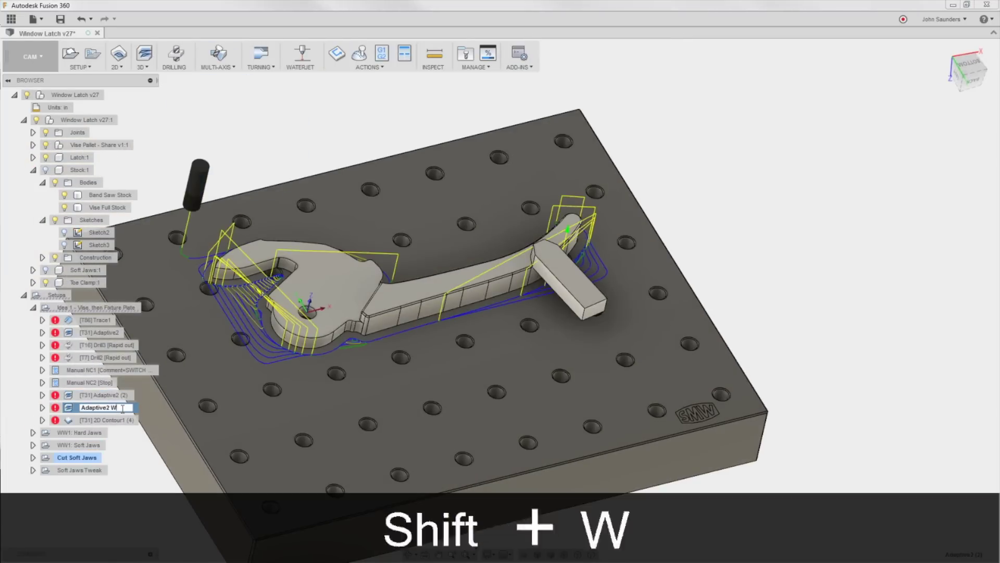
pyautogui.write('ith Clamp')
pyautogui.press('Escape')
pyautogui.press('Return')
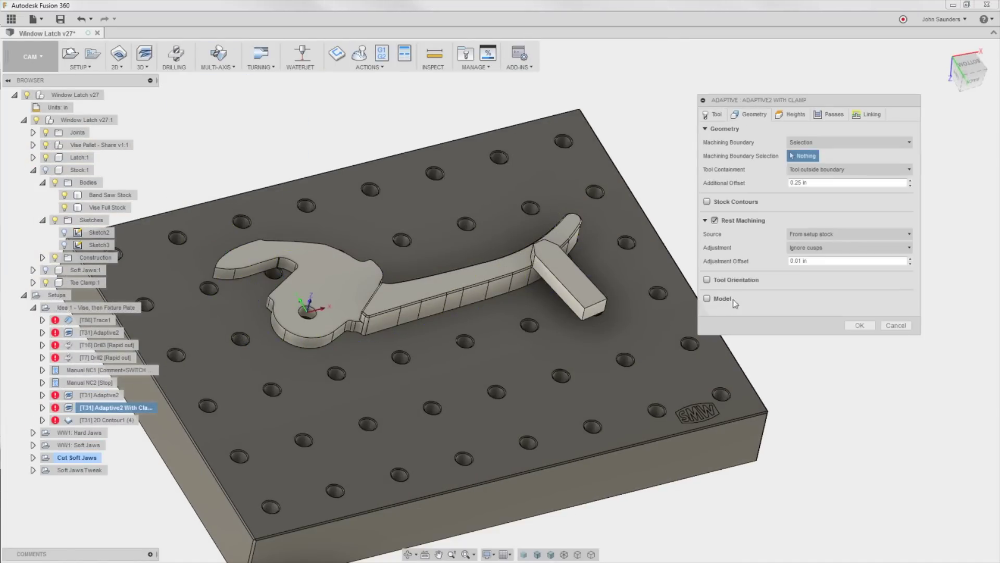
# Enable the Model option with the toe clamp's top face as model surface, including the setup model, and calculate the adaptive toolpath.
pyautogui.click(722, 299)
pyautogui.press('Return')
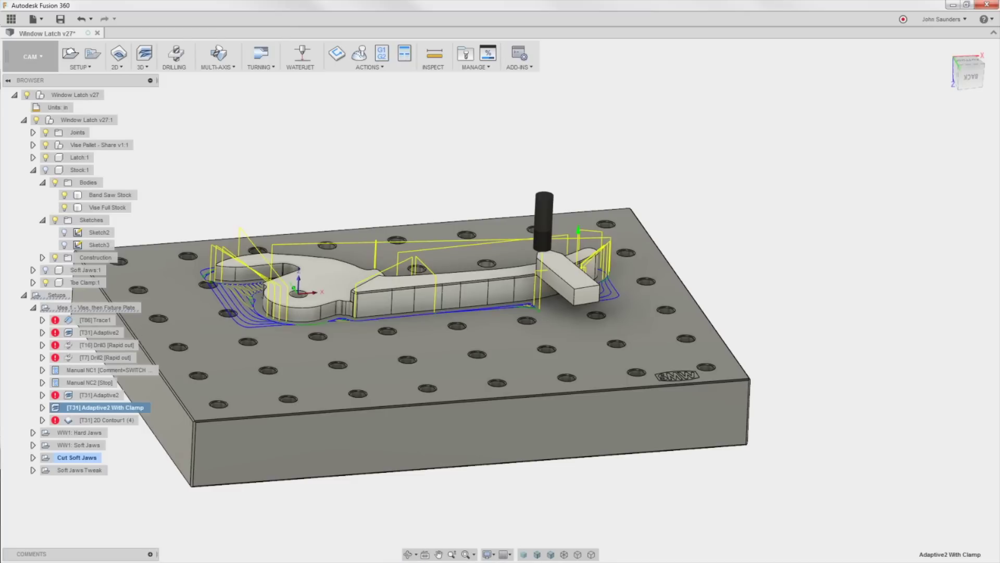
pyautogui.moveTo(346, 152)
pyautogui.keyDown('shift'); pyautogui.mouseDown(button='middle')
pyautogui.moveTo(374, 155)
pyautogui.moveTo(364, 156)
pyautogui.moveTo(366, 115)
pyautogui.moveTo(417, 104)
pyautogui.mouseUp(button='middle'); pyautogui.keyUp('shift')
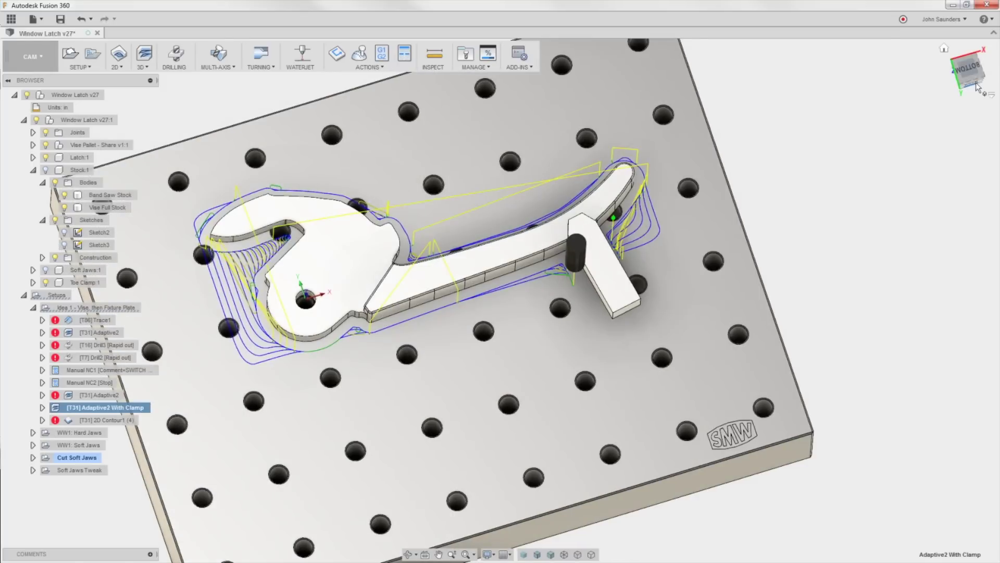
pyautogui.click(976, 85)
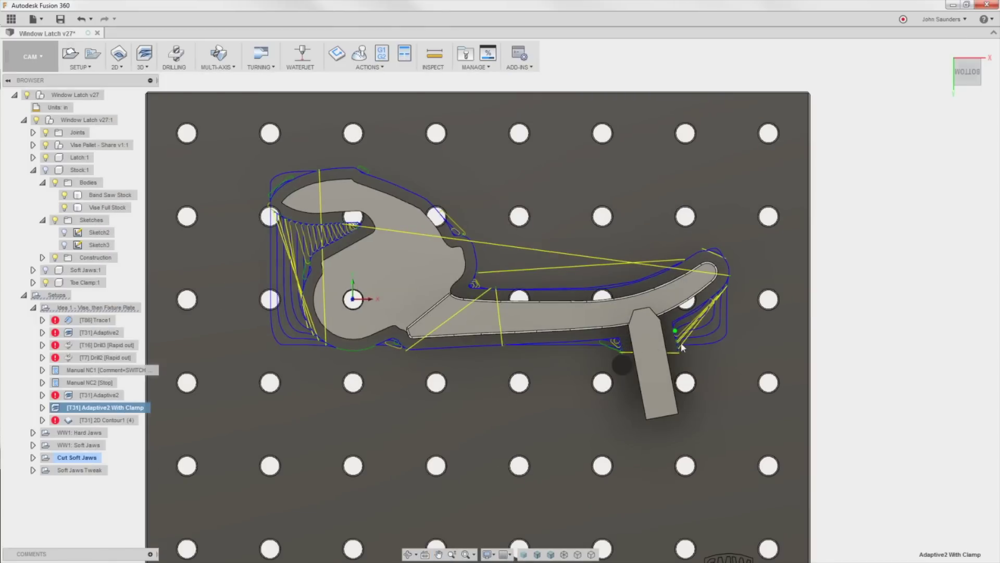
pyautogui.moveTo(638, 320); pyautogui.dragTo(646, 312, button='middle')
pyautogui.keyDown('shift'); pyautogui.moveTo(629, 357); pyautogui.dragTo(226, 347, button='middle'); pyautogui.keyUp('shift')
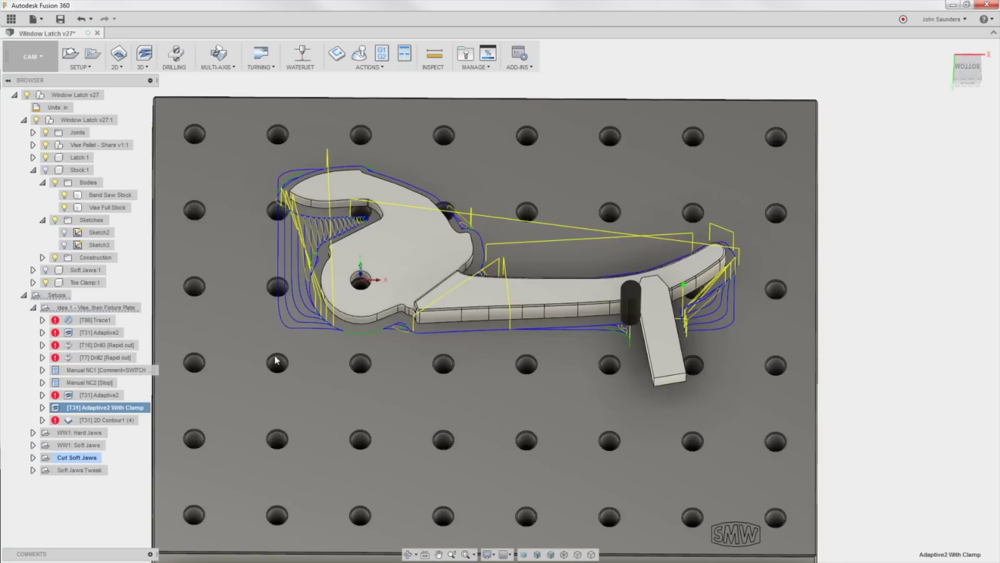
# Review the model selection in the Idea 1 - Vise, then Fixture Plate setup.
pyautogui.click(86, 308)
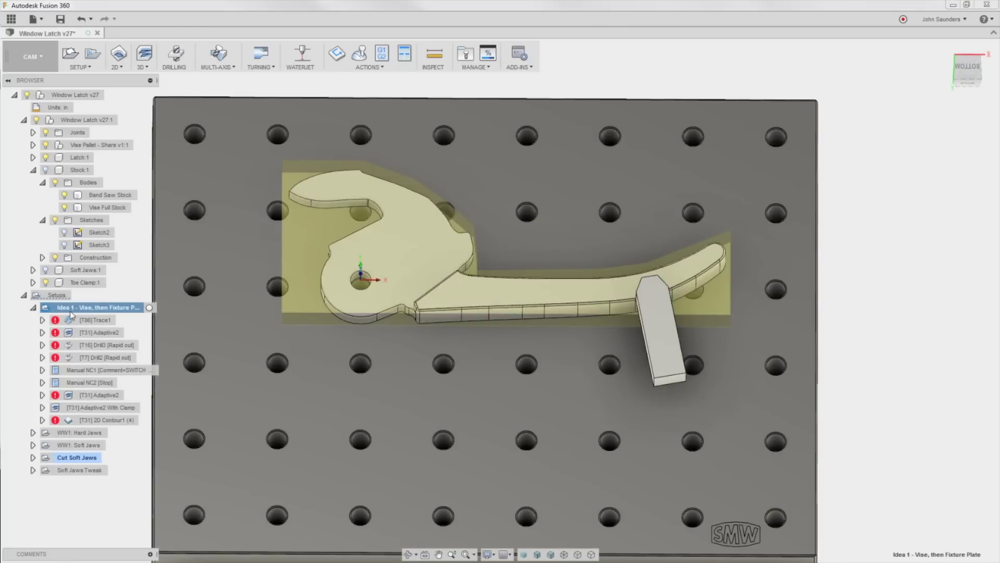
pyautogui.rightClick(70, 310)
pyautogui.click(83, 316)
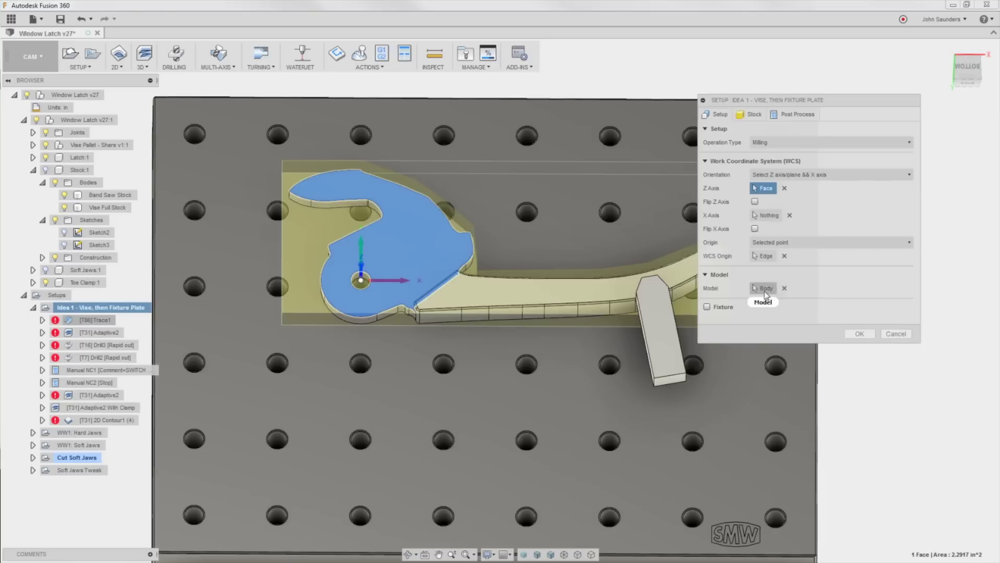
pyautogui.click(858, 335)
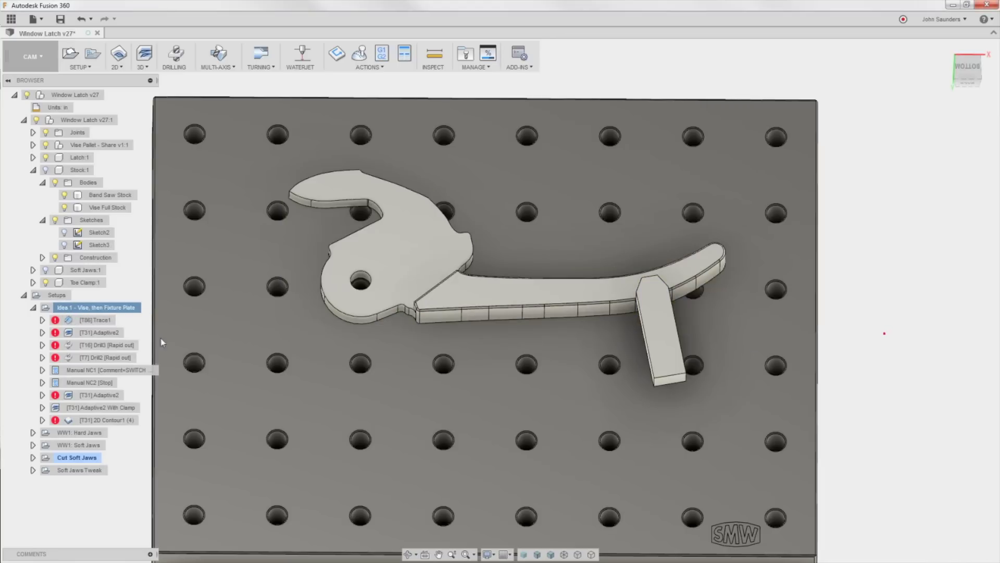
# Review the model surface selection in the geometry settings of Adaptive2 With Clamp, keeping the clamp face and the setup model included.
pyautogui.rightClick(102, 407)
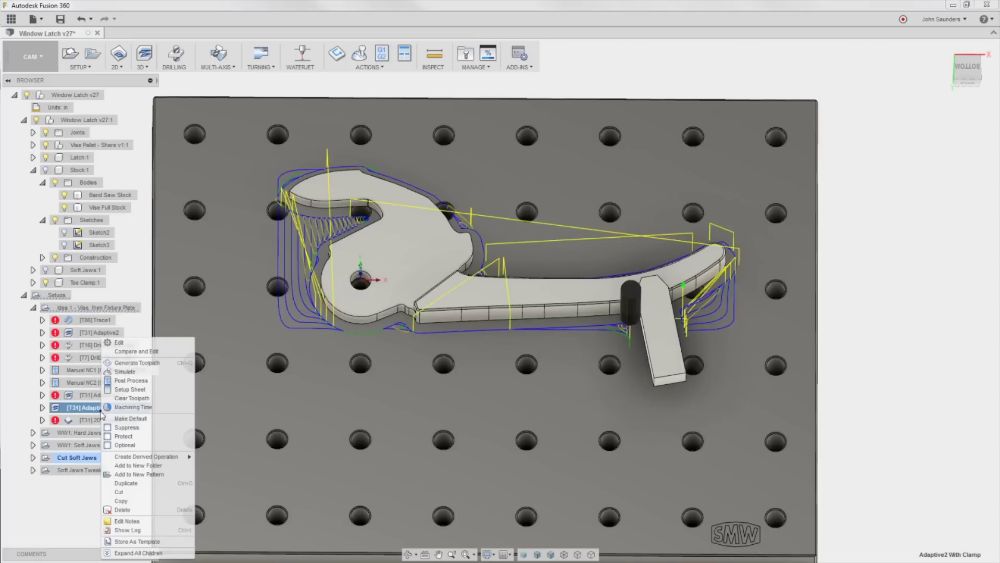
pyautogui.click(135, 346)
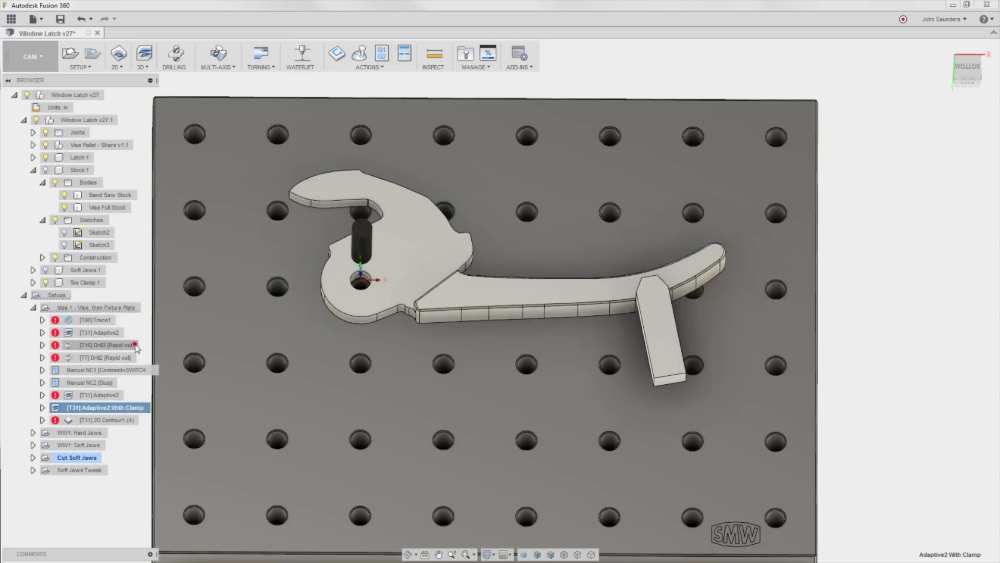
pyautogui.click(756, 114)
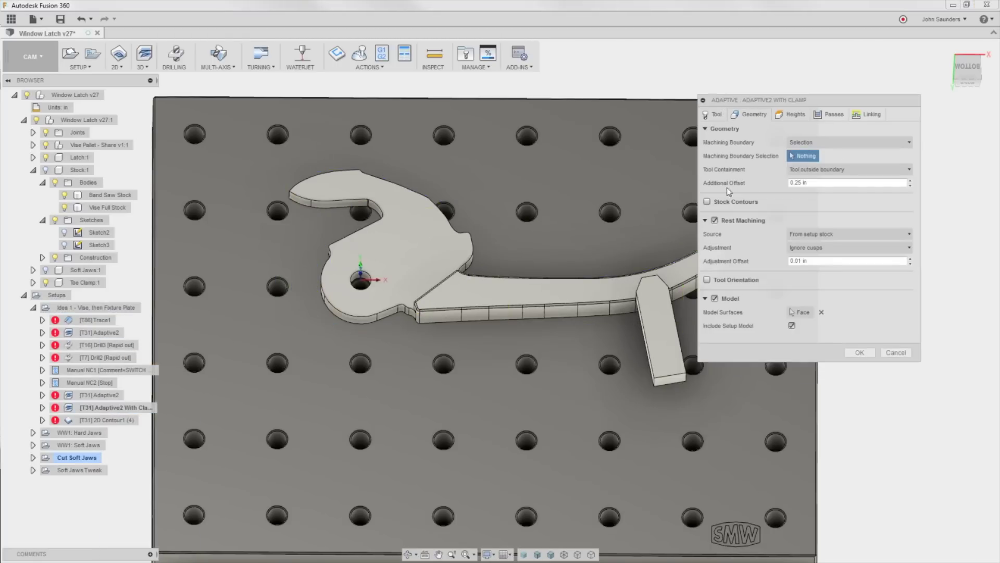
pyautogui.click(801, 312)
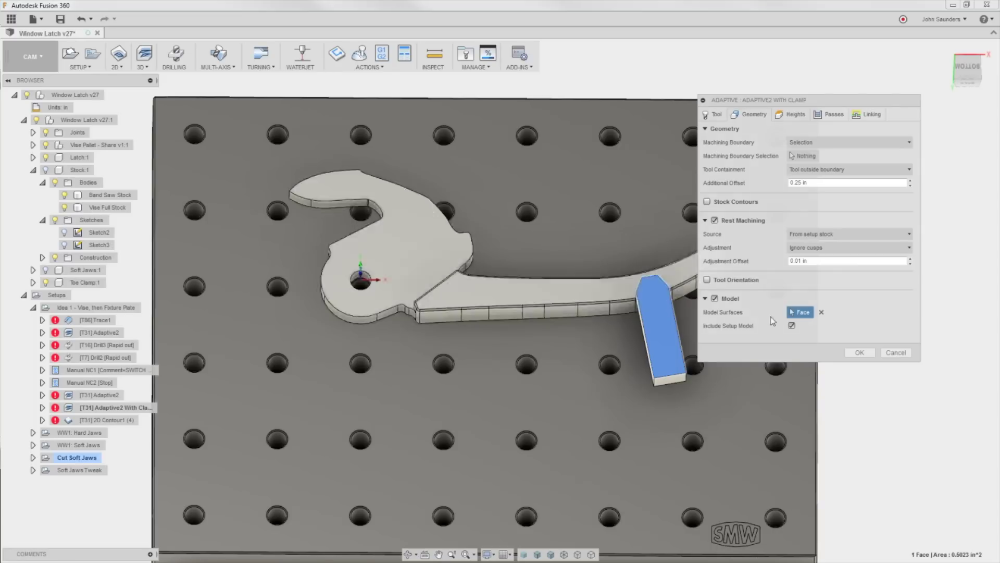
pyautogui.click(859, 352)
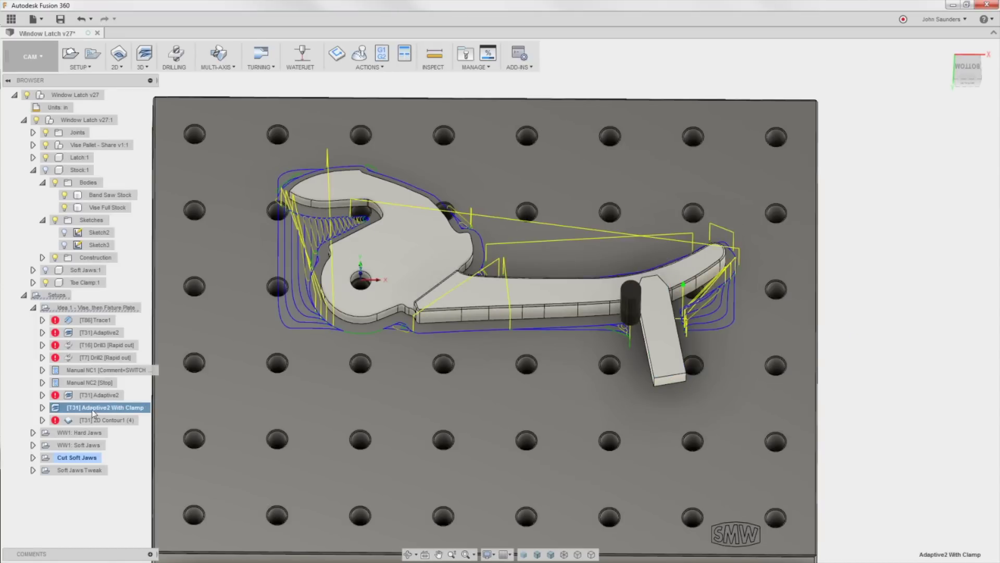
# Examine how the Adaptive2 With Clamp toolpath runs around the toe clamp on the latch handle.
pyautogui.moveTo(668, 342)
pyautogui.keyDown('shift'); pyautogui.mouseDown(button='middle')
pyautogui.moveTo(667, 317)
pyautogui.moveTo(658, 338)
pyautogui.moveTo(657, 330)
pyautogui.mouseUp(button='middle'); pyautogui.keyUp('shift')
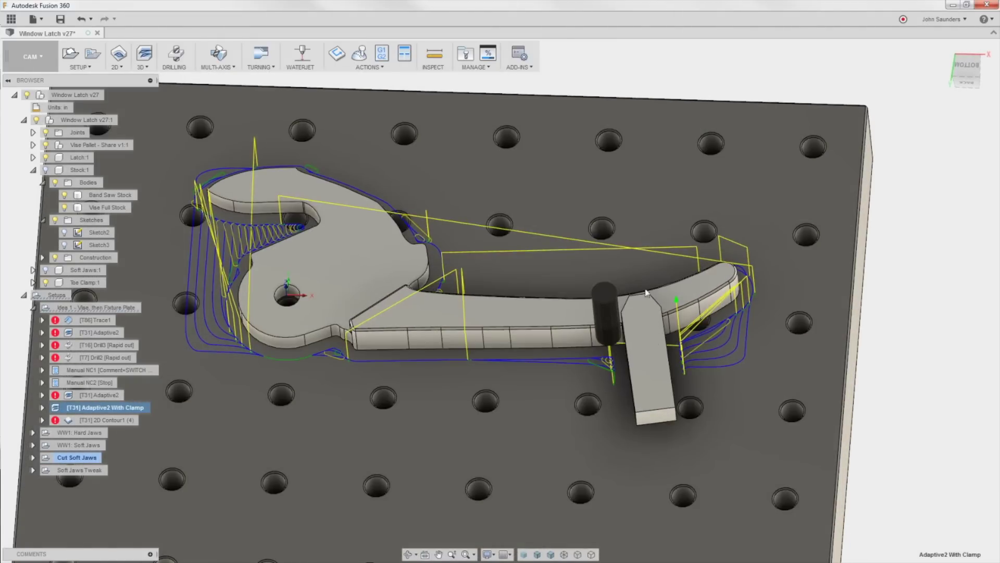
pyautogui.keyDown('shift'); pyautogui.moveTo(652, 338); pyautogui.dragTo(664, 286, button='middle'); pyautogui.keyUp('shift')
pyautogui.scroll(5, 684, 272)
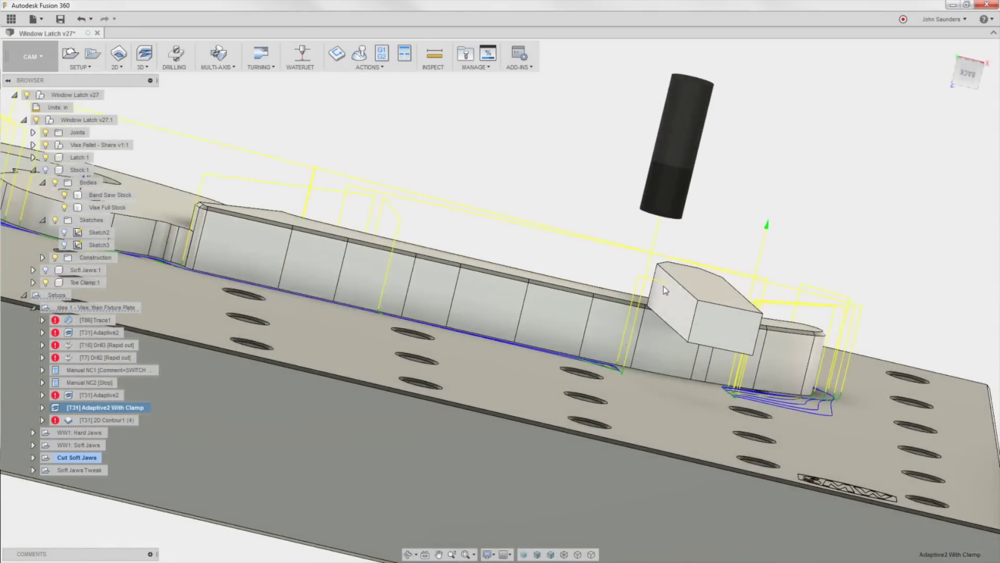
pyautogui.scroll(5, 664, 285)
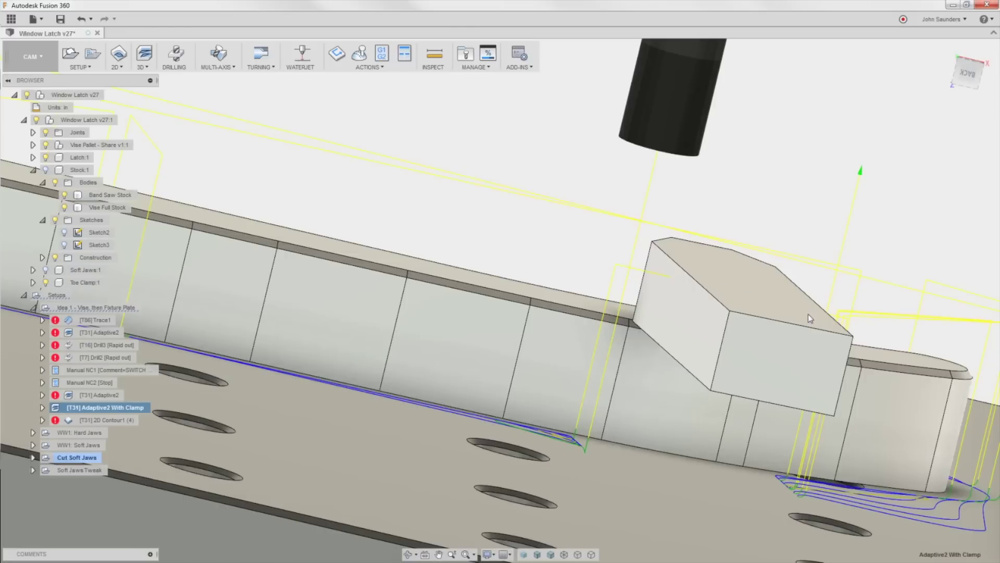
pyautogui.scroll(-2, 808, 313)
pyautogui.scroll(-3, 785, 306)
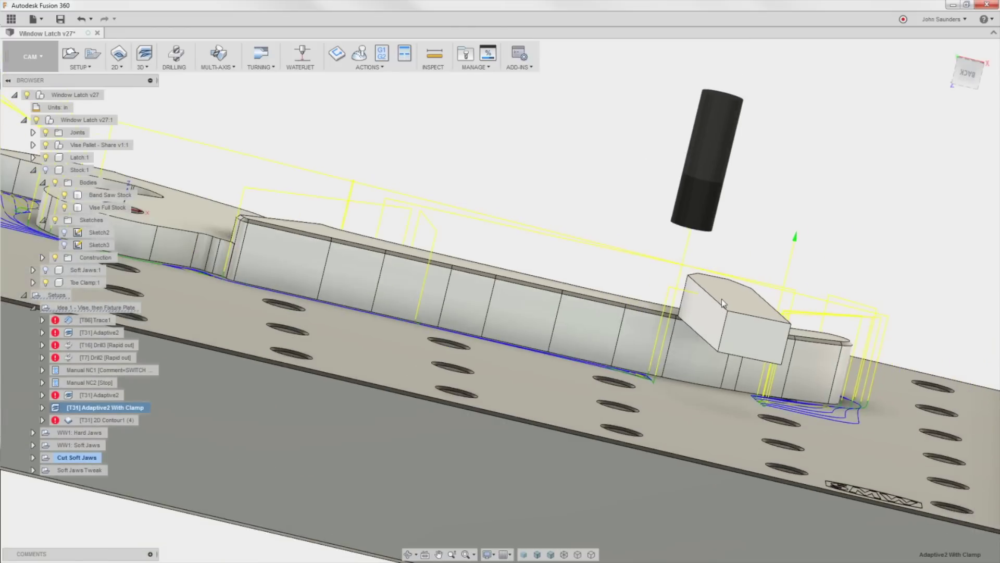
# Set the retract height of Adaptive2 With Clamp to 1 in above the stock top and recalculate the toolpath.
pyautogui.rightClick(114, 409)
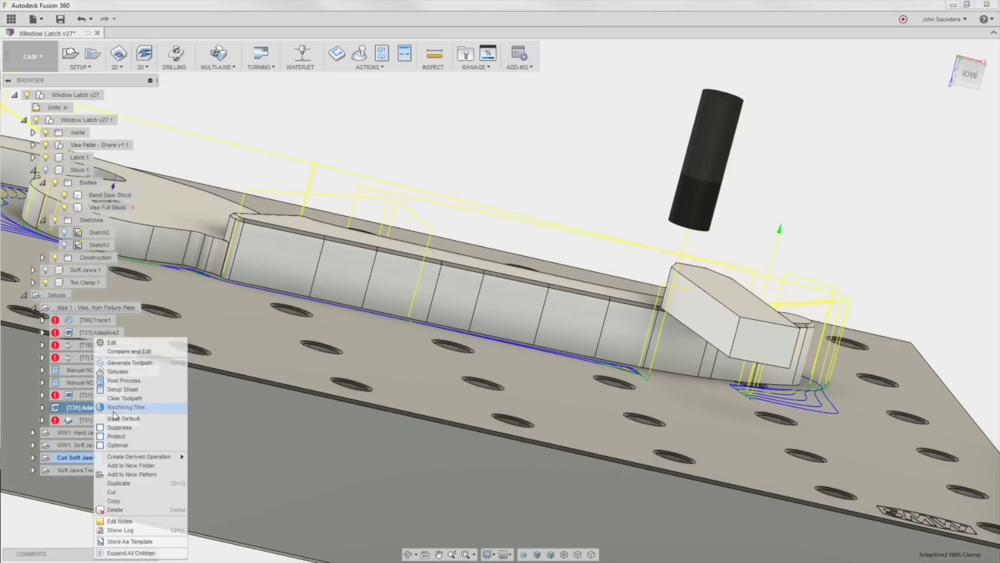
pyautogui.click(111, 342)
pyautogui.click(791, 117)
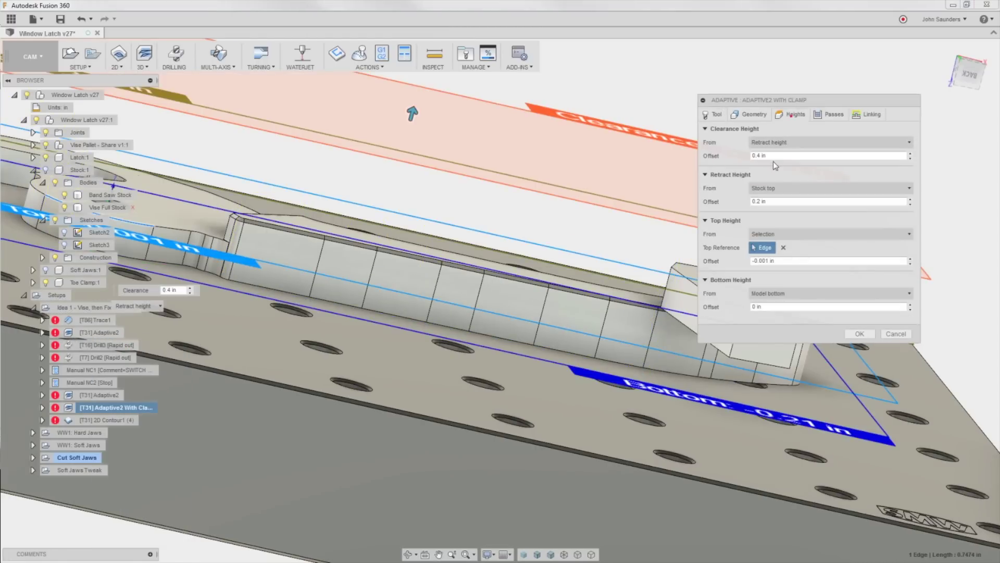
pyautogui.click(777, 201)
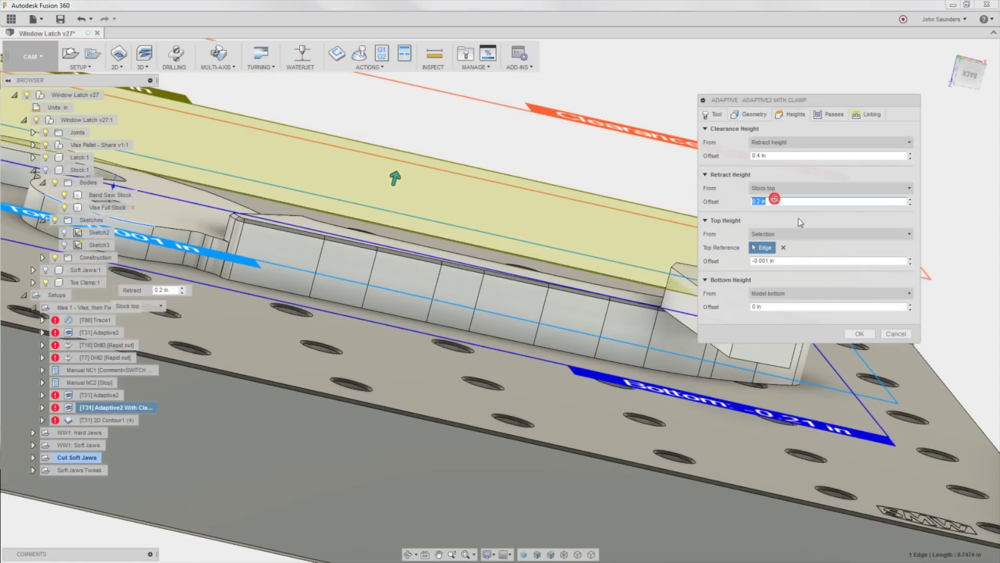
pyautogui.write('1')
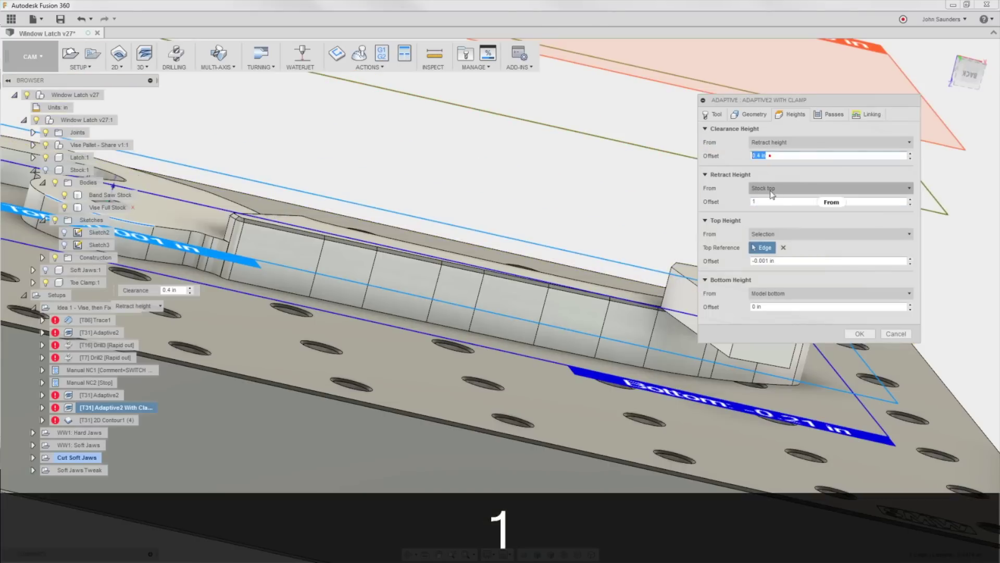
pyautogui.click(860, 333)
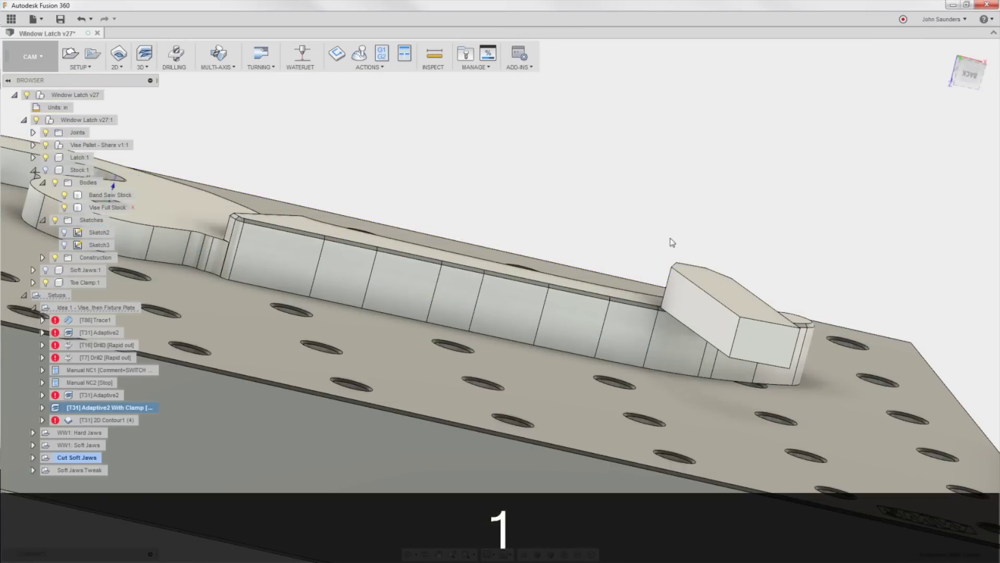
# Examine the Adaptive2 With Clamp toolpath's retract moves around the latch and over the toe clamp from several angles.
pyautogui.scroll(-4, 644, 211)
pyautogui.keyDown('shift'); pyautogui.moveTo(652, 213); pyautogui.dragTo(640, 211, button='middle'); pyautogui.keyUp('shift')
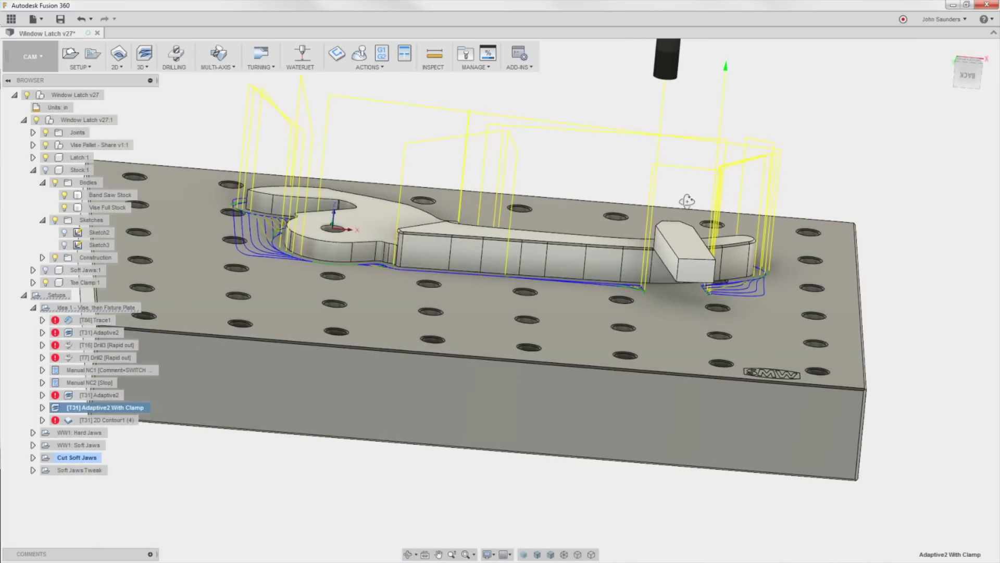
pyautogui.keyDown('shift'); pyautogui.moveTo(681, 201); pyautogui.dragTo(516, 304, button='middle'); pyautogui.keyUp('shift')
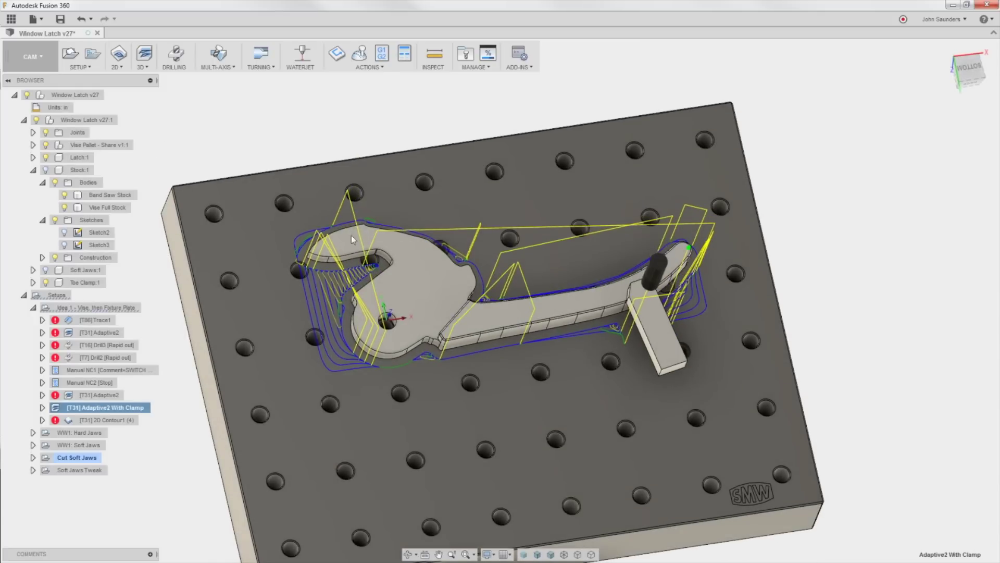
pyautogui.keyDown('shift'); pyautogui.moveTo(590, 311); pyautogui.dragTo(572, 283, button='middle'); pyautogui.keyUp('shift')
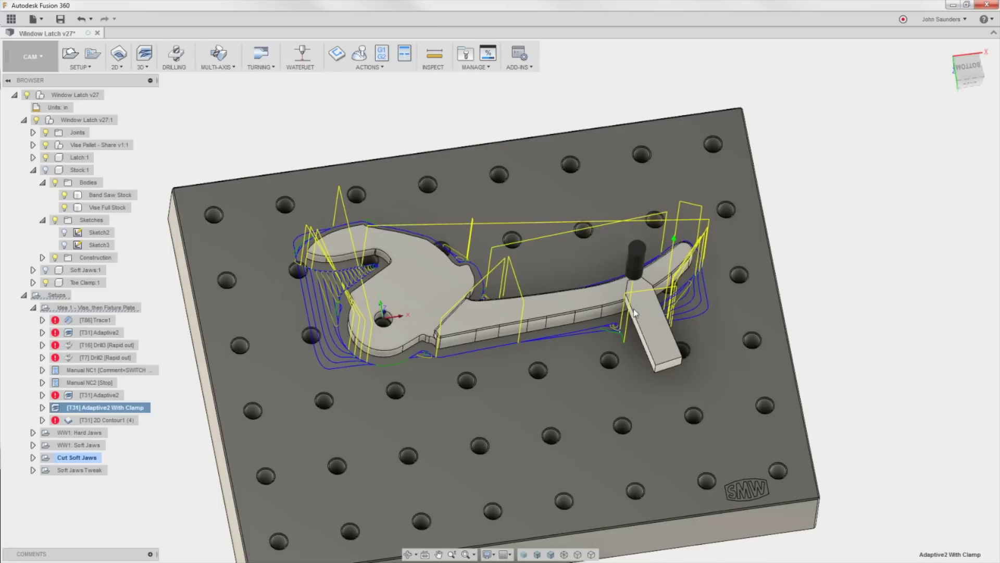
pyautogui.scroll(-5, 584, 299)
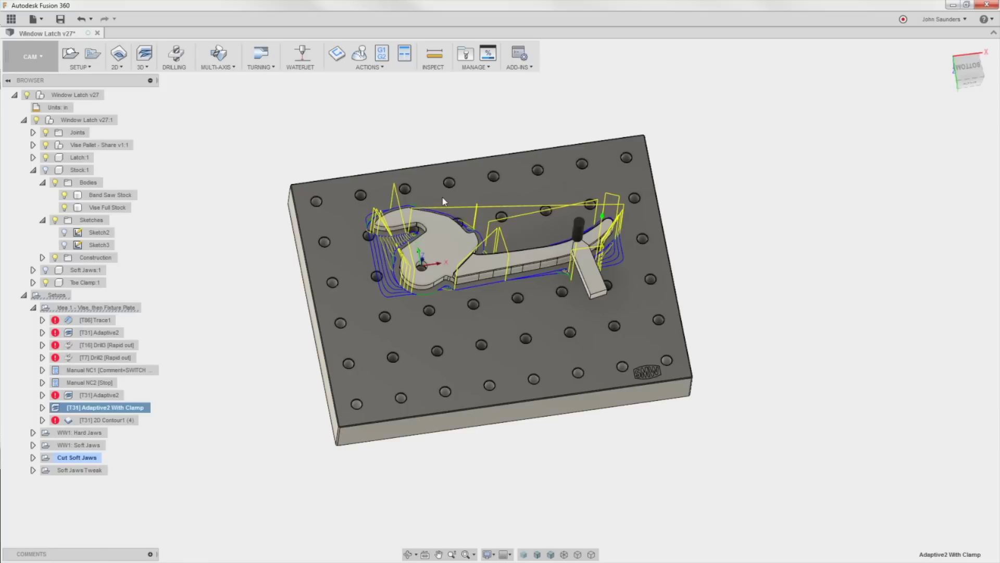
pyautogui.scroll(3, 426, 252)
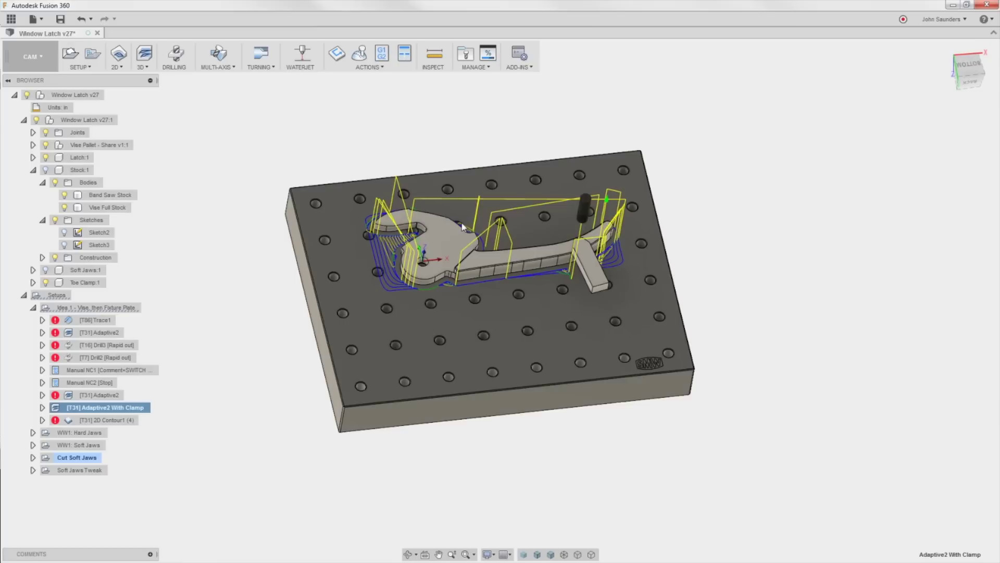